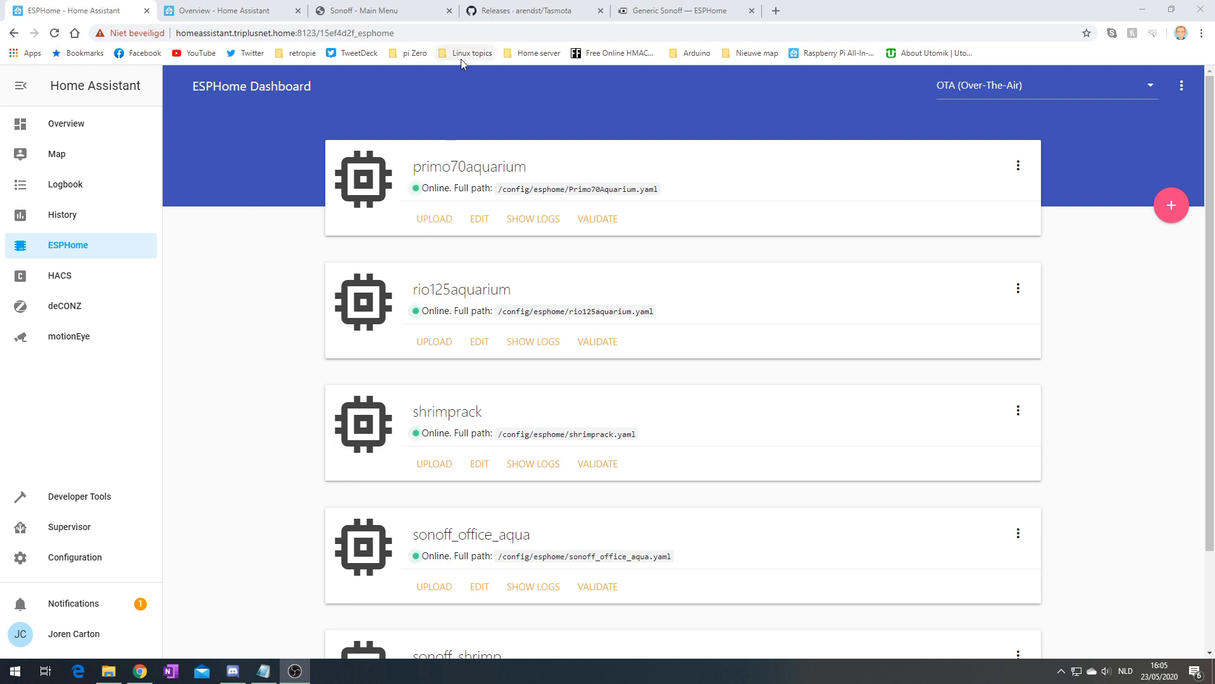
On the Sonoff 4CH Module Tasmota page, check that it runs Sonoff-Tasmota 6.5.0
{"action": "scroll", "coordinate": [448, 451], "scroll_direction": "down", "scroll_amount": 2}
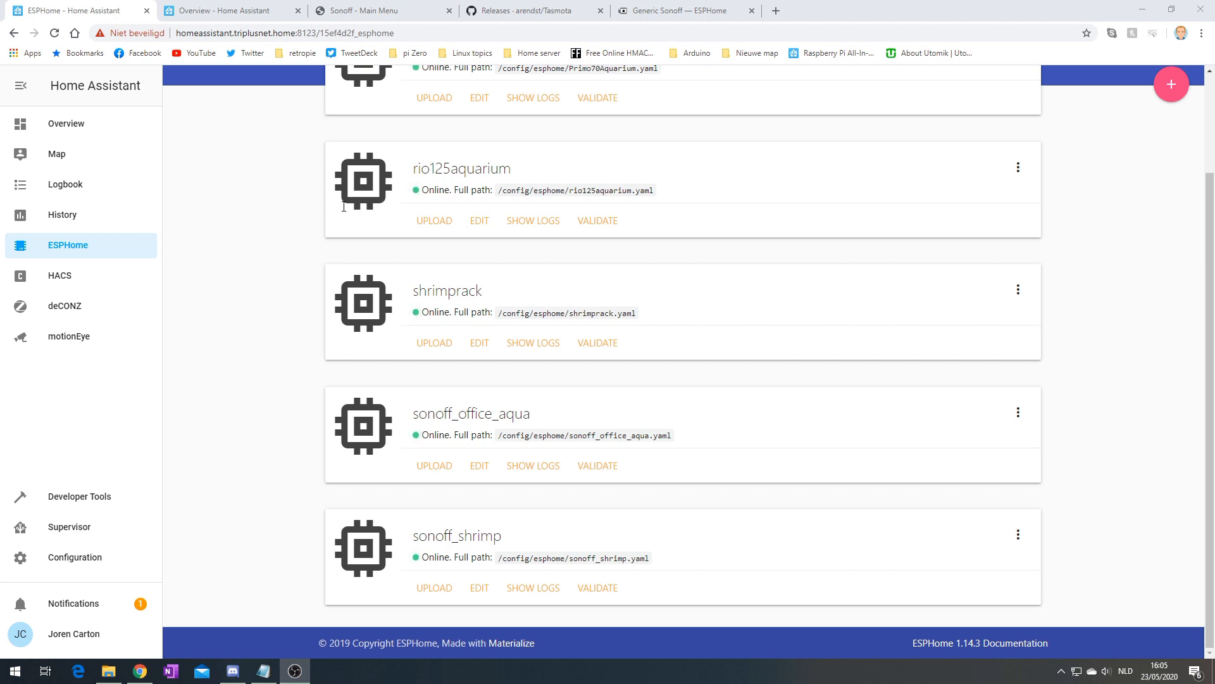
{"action": "left_click", "coordinate": [395, 6]}
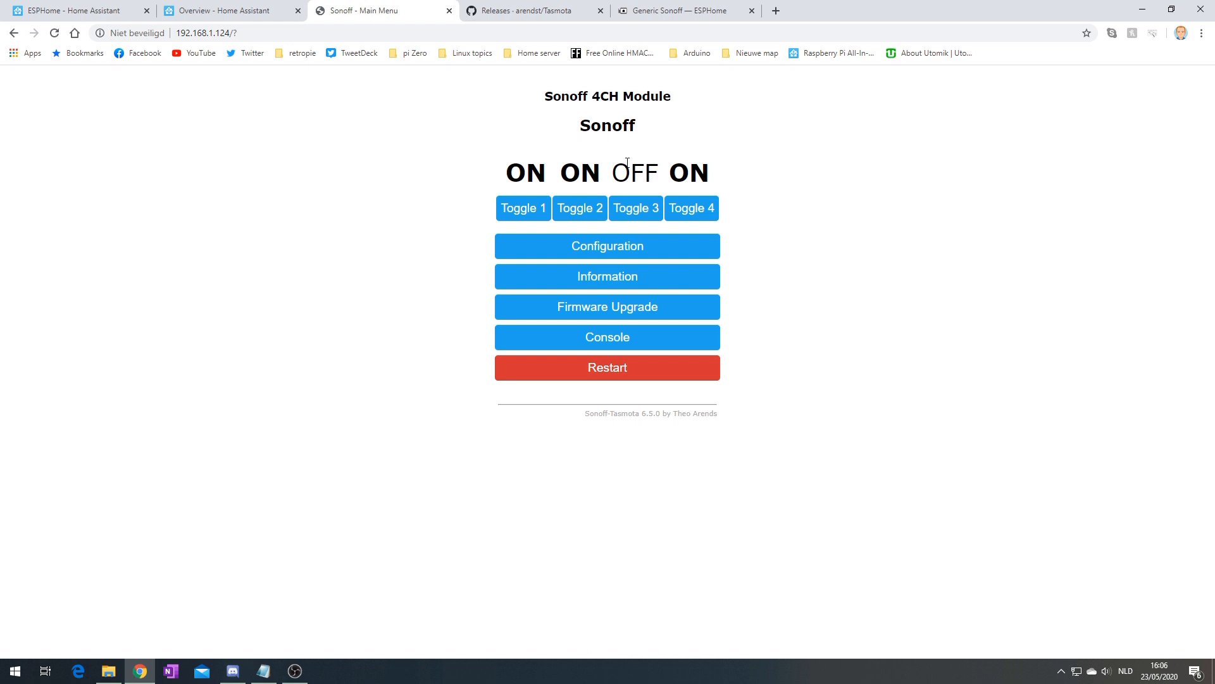
{"action": "mouse_move", "coordinate": [596, 96]}
{"action": "left_mouse_down"}
{"action": "mouse_move", "coordinate": [633, 96]}
{"action": "mouse_move", "coordinate": [618, 97]}
{"action": "left_mouse_up"}
{"action": "left_click_drag", "start_coordinate": [577, 420], "coordinate": [734, 421]}
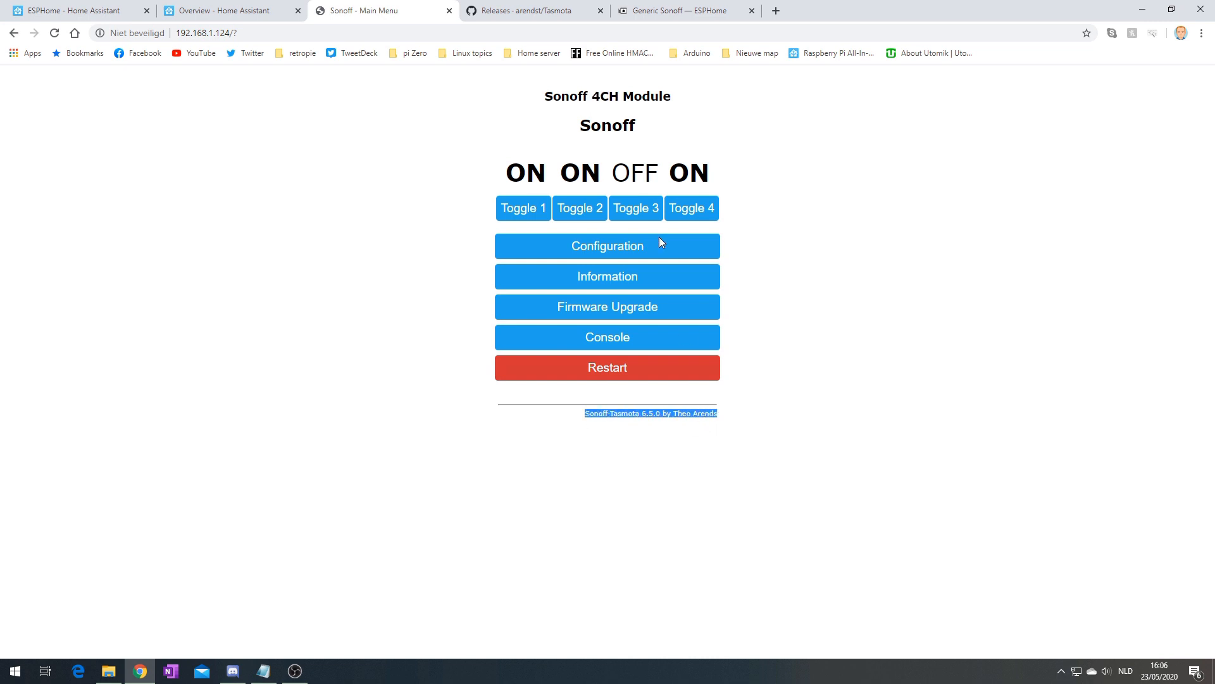
Compare against the Tasmota GitHub release dated 19 Mar 2019, then return to the device page
{"action": "left_click", "coordinate": [510, 10]}
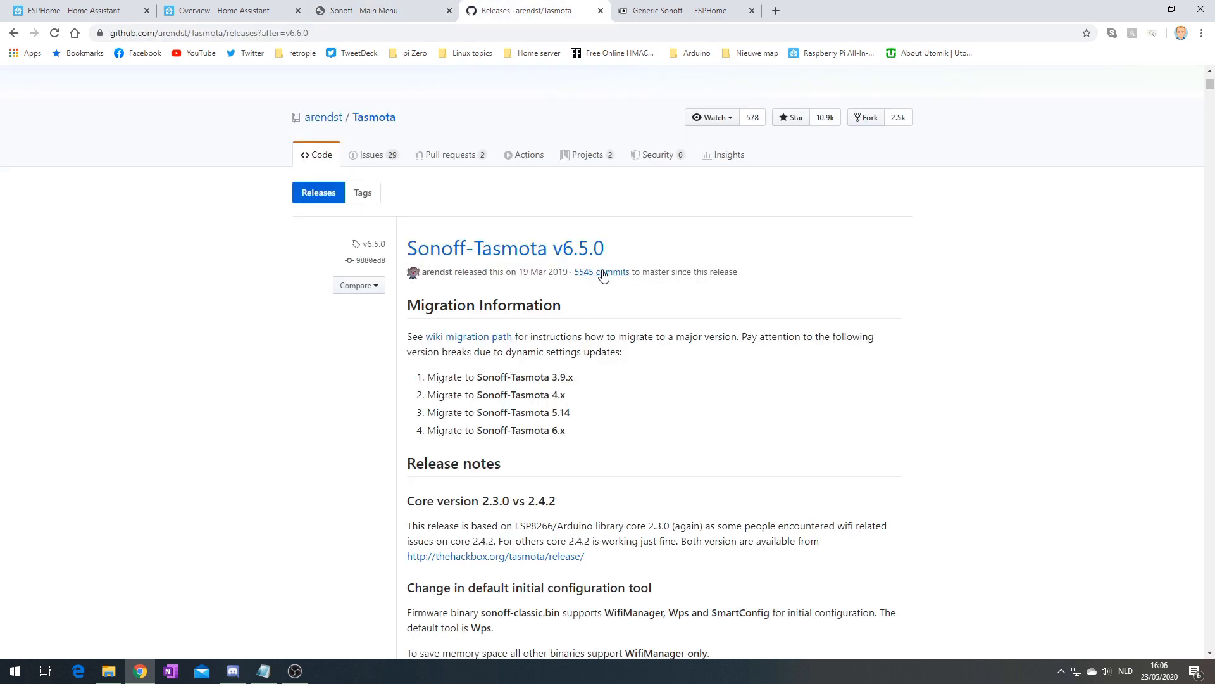
{"action": "left_click_drag", "start_coordinate": [518, 272], "coordinate": [569, 273]}
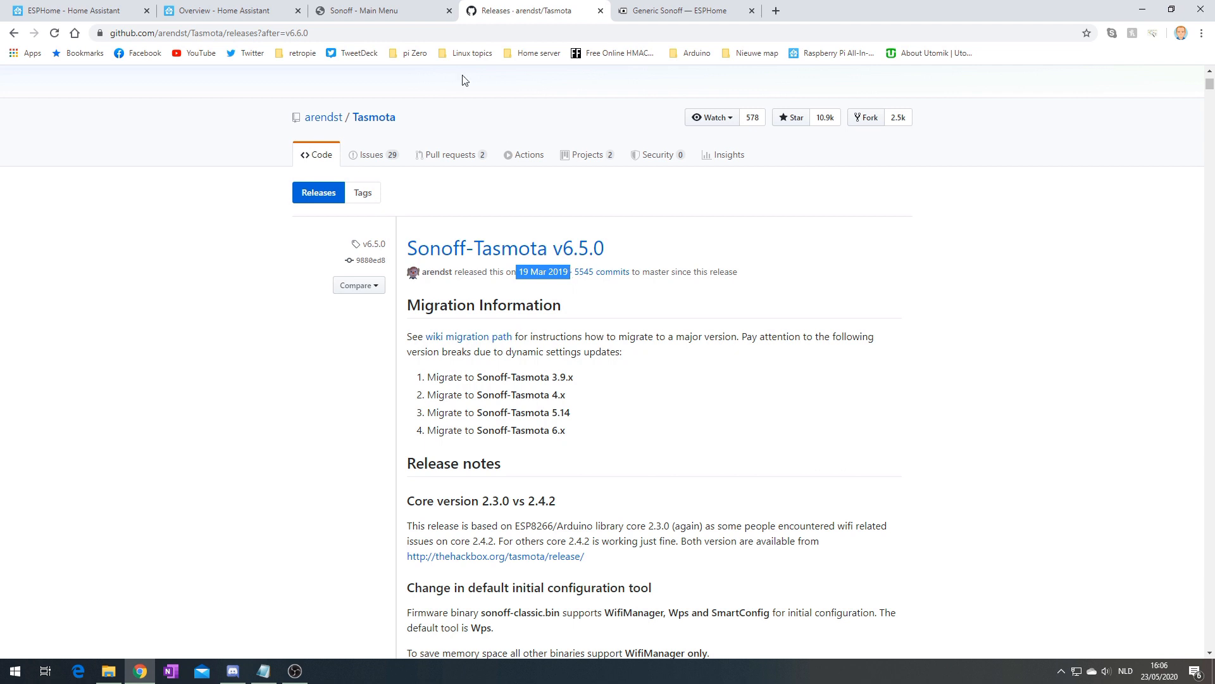
{"action": "left_click", "coordinate": [403, 8]}
{"action": "left_click", "coordinate": [567, 464]}
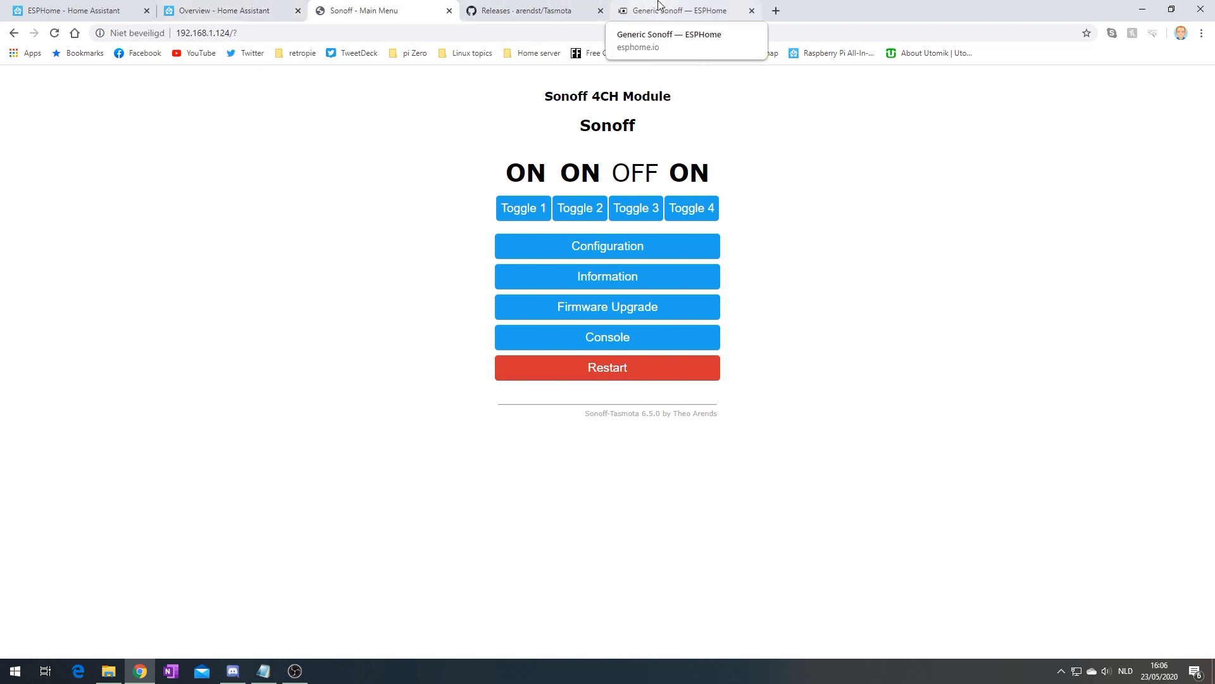
Consult the Generic Sonoff pin mappings in the ESPHome docs, then return to the ESPHome device list
{"action": "left_click", "coordinate": [680, 10]}
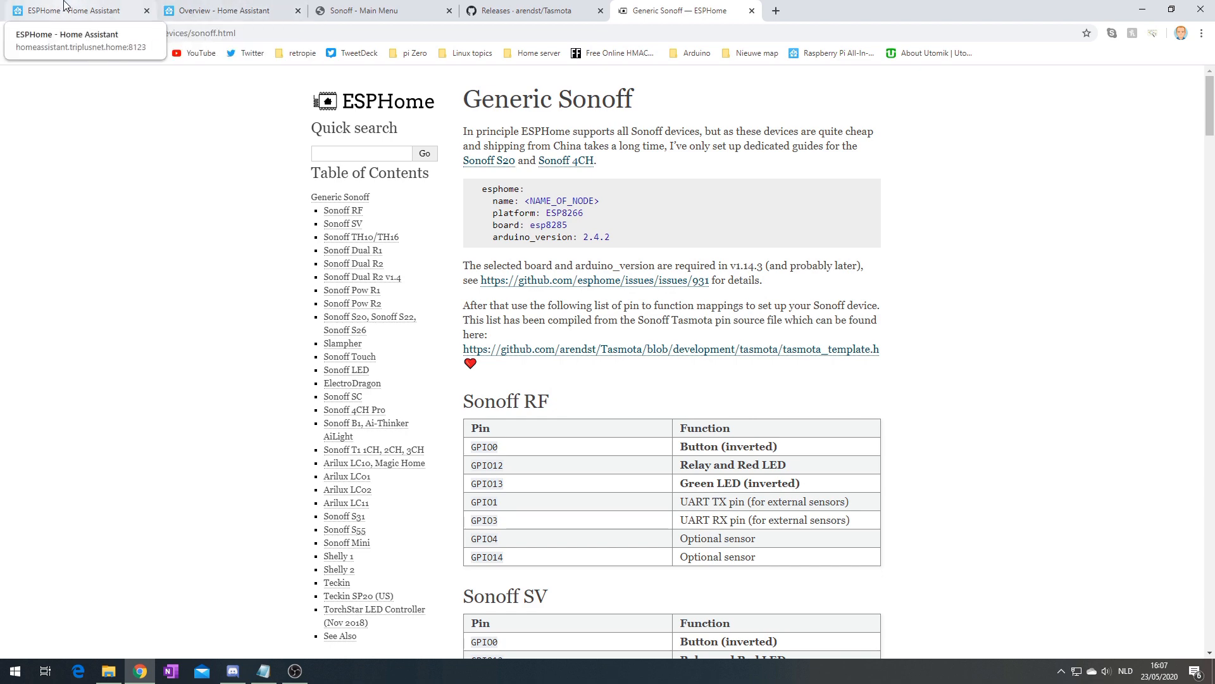
{"action": "left_click", "coordinate": [170, 10]}
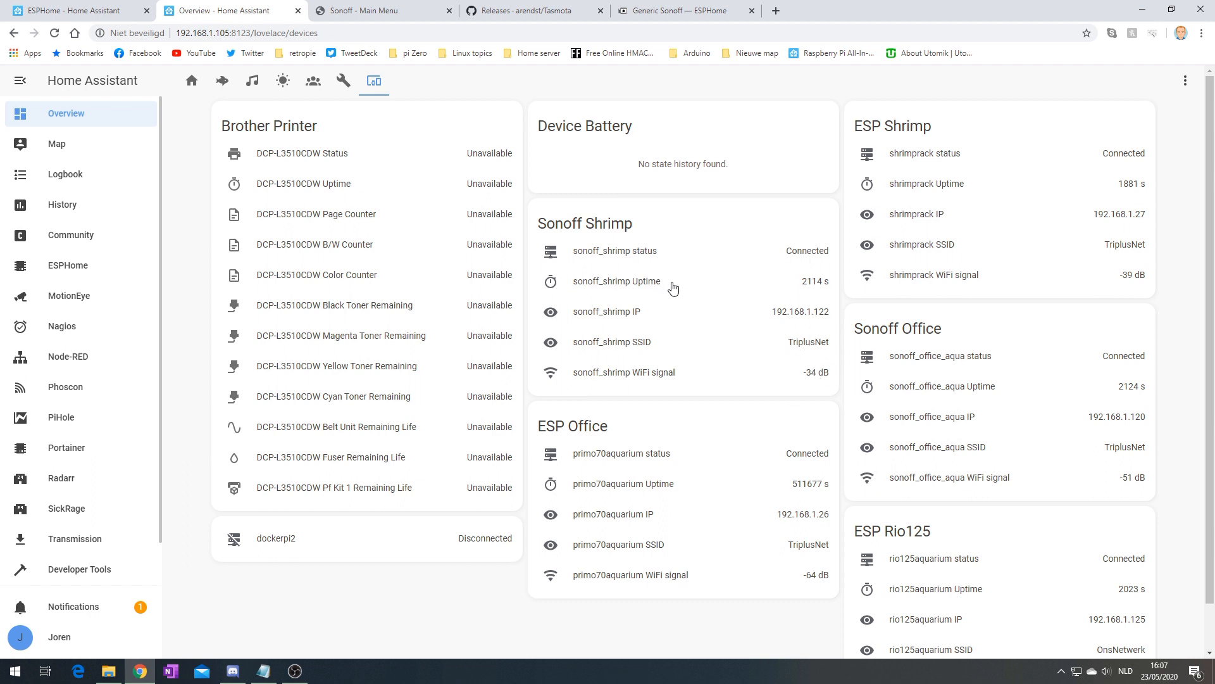
{"action": "left_click", "coordinate": [76, 6]}
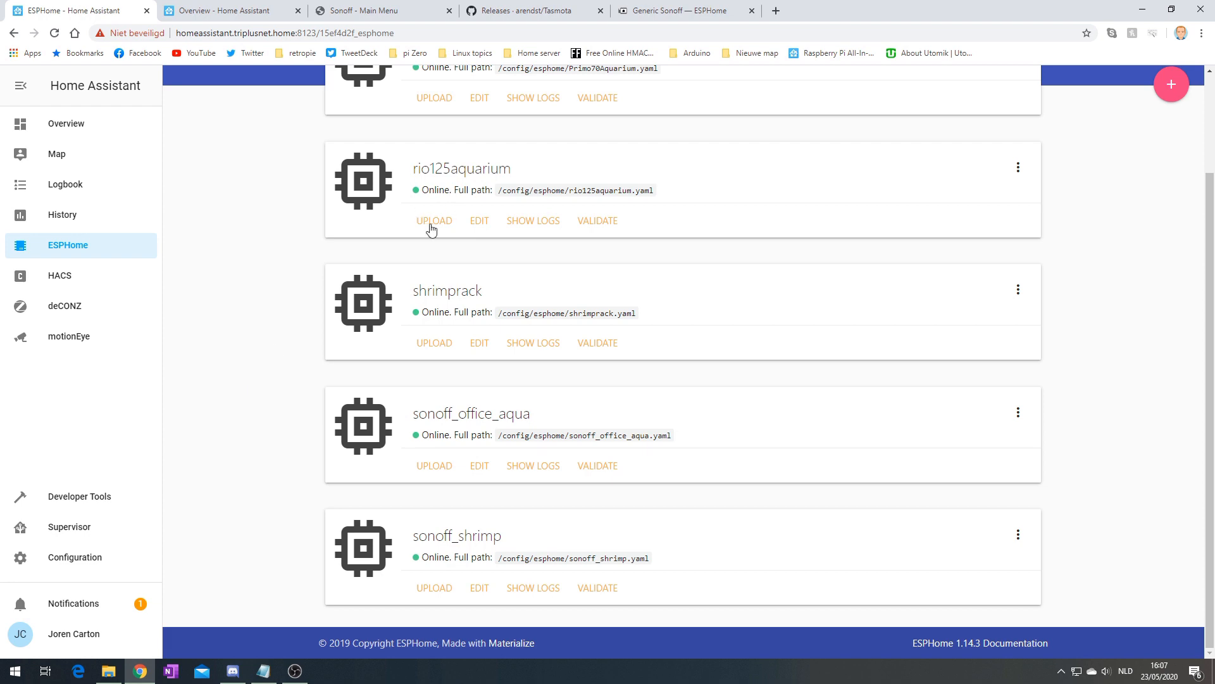
{"action": "scroll", "coordinate": [282, 309], "scroll_direction": "up", "scroll_amount": 2}
{"action": "scroll", "coordinate": [298, 354], "scroll_direction": "down", "scroll_amount": 2}
Create a new ESPHome node named sonoff_rio125 on a Generic ESP8266 board
{"action": "left_click", "coordinate": [1169, 88]}
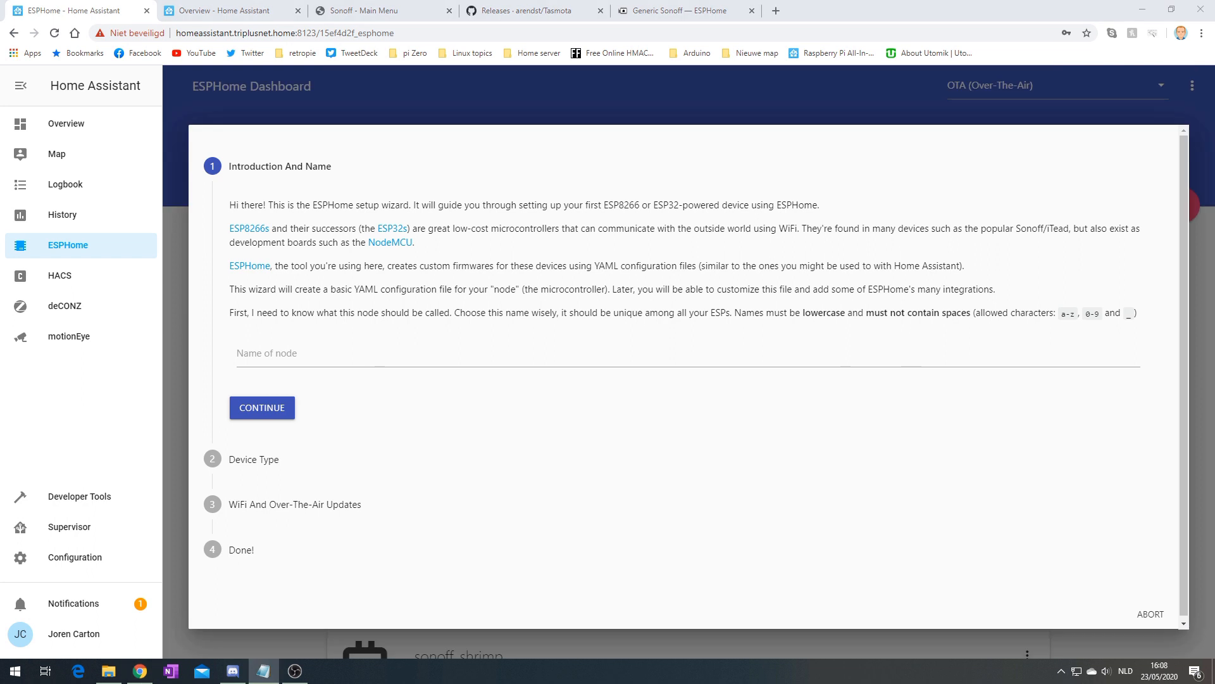
{"action": "left_click", "coordinate": [335, 350]}
{"action": "type", "text": "sonoff_plch2"}
{"action": "left_click", "coordinate": [274, 419]}
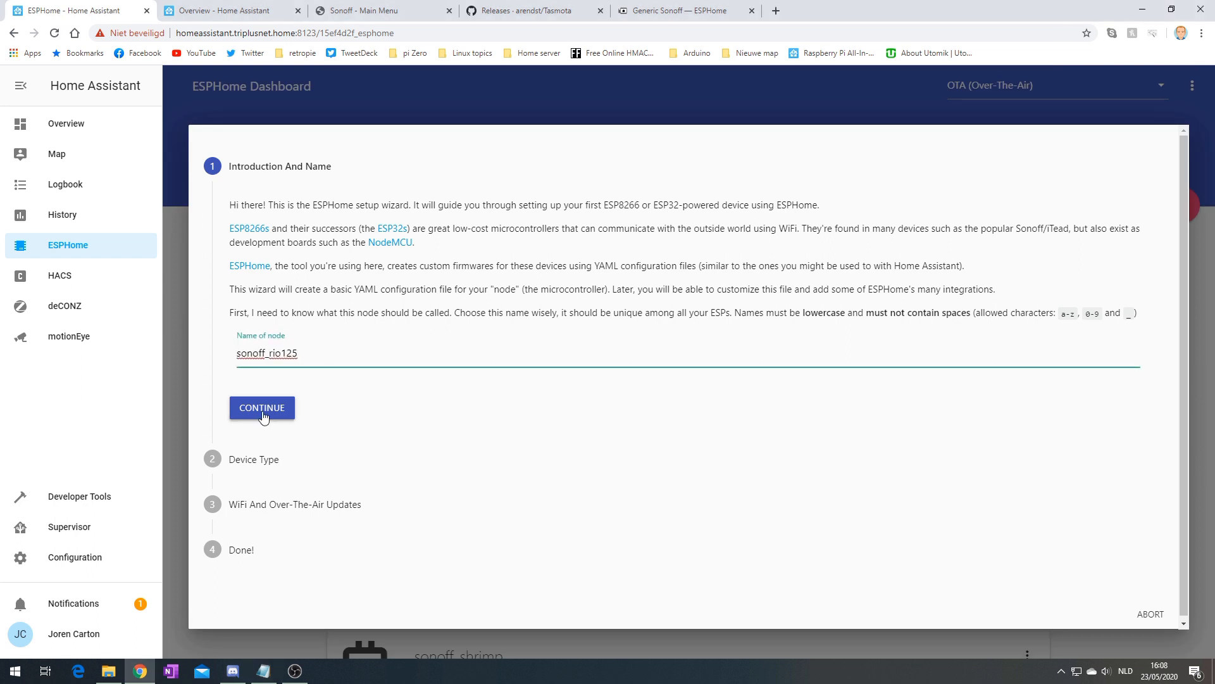
{"action": "left_click", "coordinate": [269, 373]}
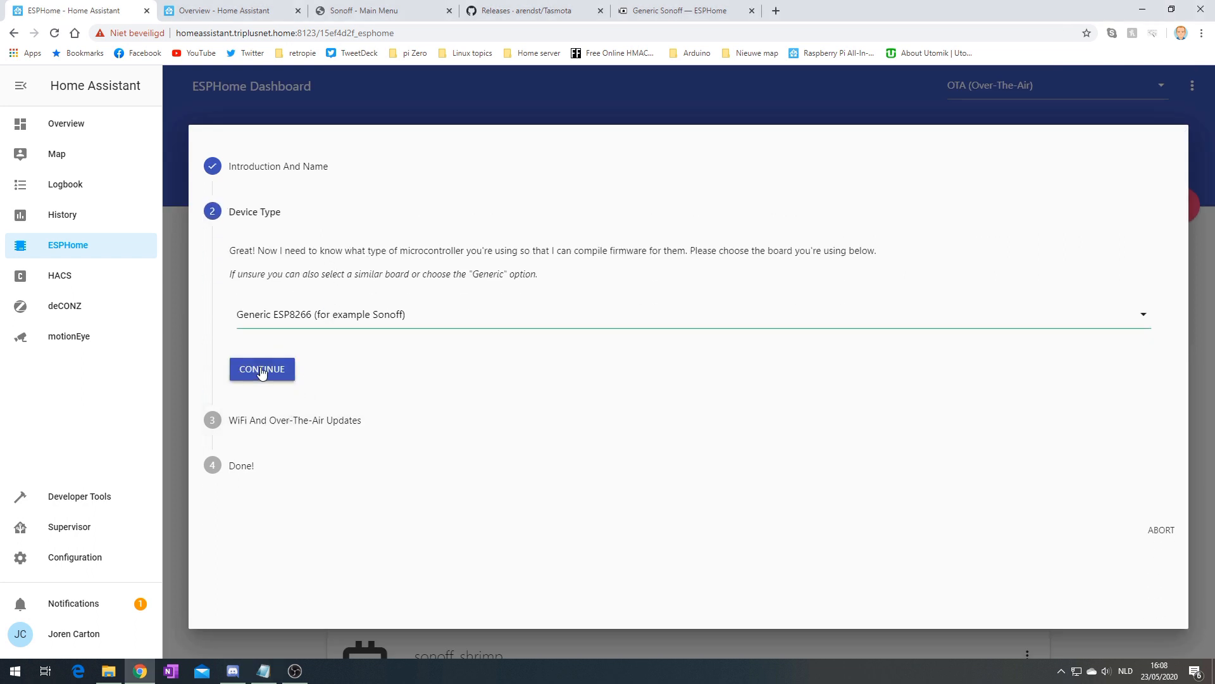
Enter the WiFi SSID, WiFi password and OTA access password, submit, and reload the page
{"action": "type", "text": "tes"}
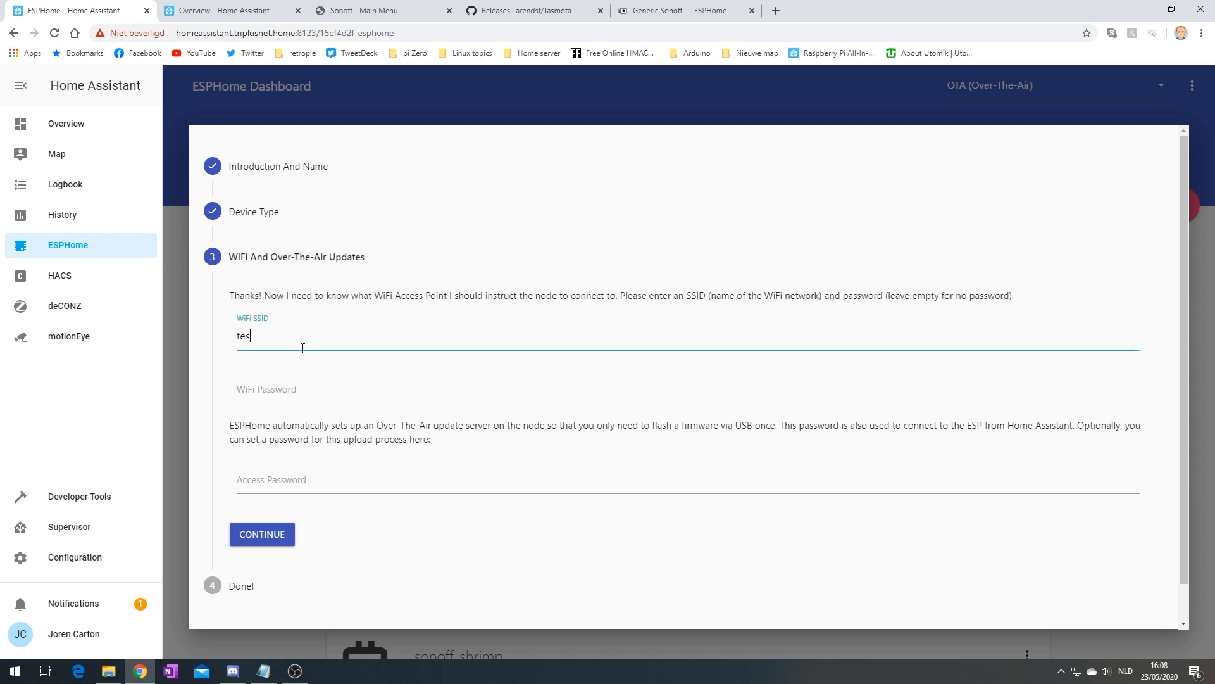
{"action": "type", "text": "tingtestin"}
{"action": "key", "text": "Tab"}
{"action": "type", "text": "testtest"}
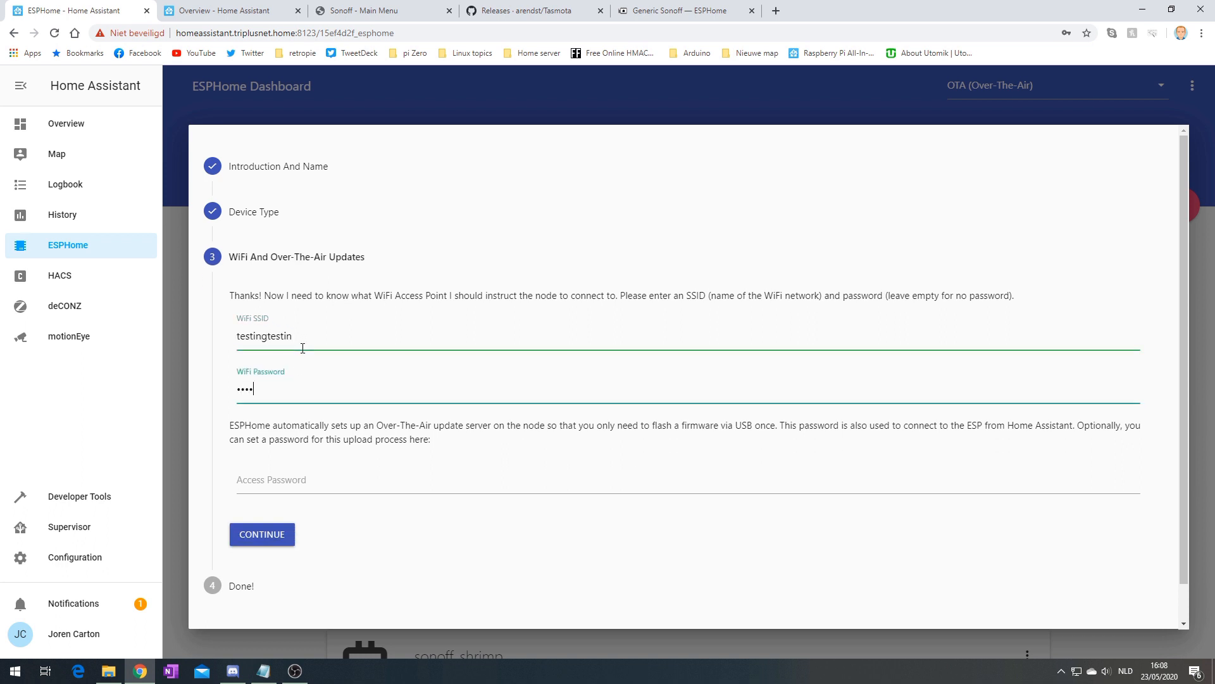
{"action": "type", "text": "testte"}
{"action": "key", "text": "Tab"}
{"action": "type", "text": "testtest"}
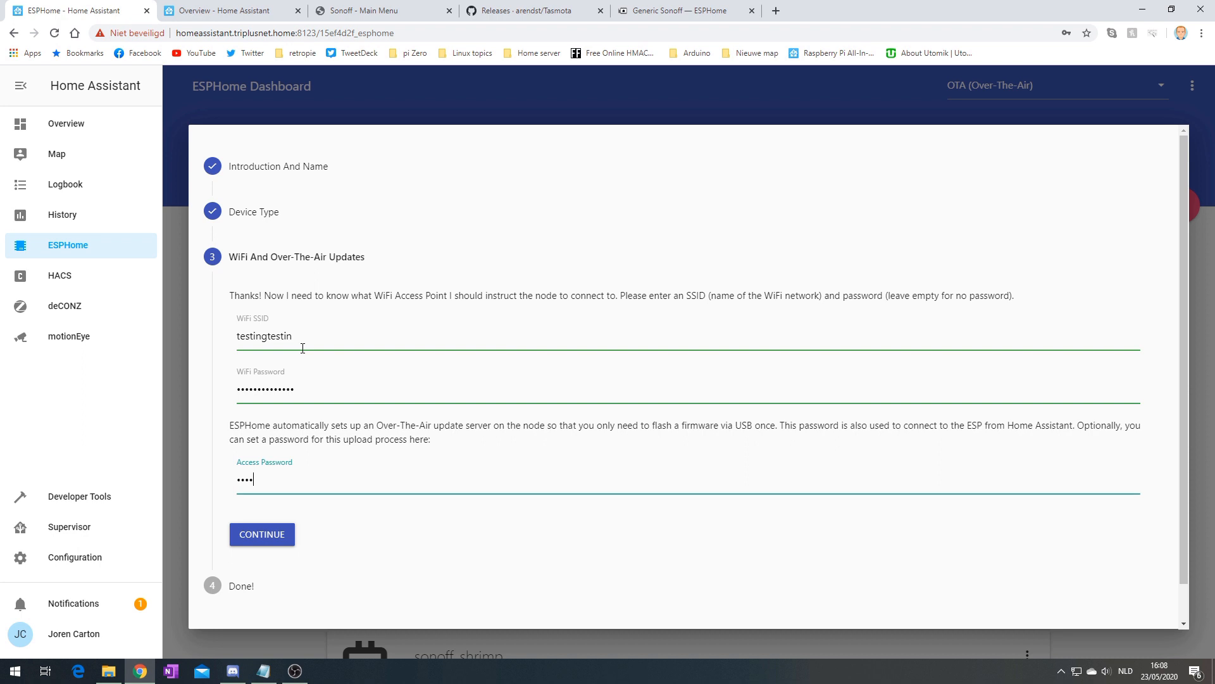
{"action": "type", "text": "testt"}
{"action": "left_click", "coordinate": [266, 543]}
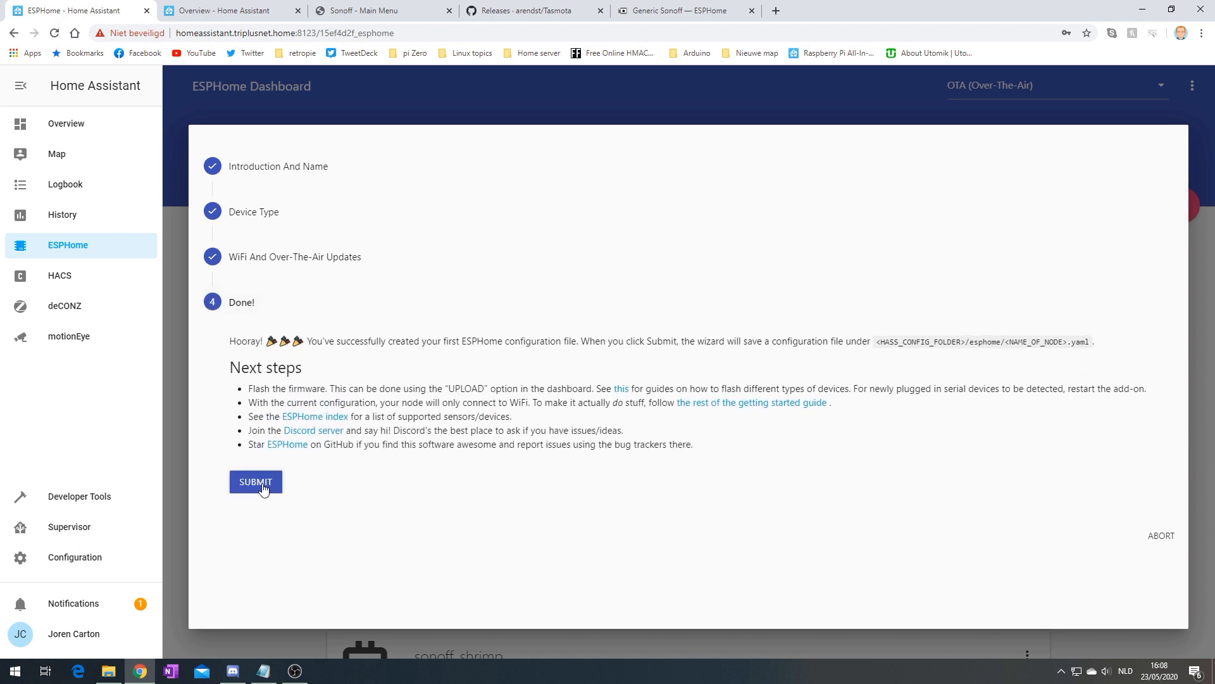
{"action": "left_click", "coordinate": [261, 484]}
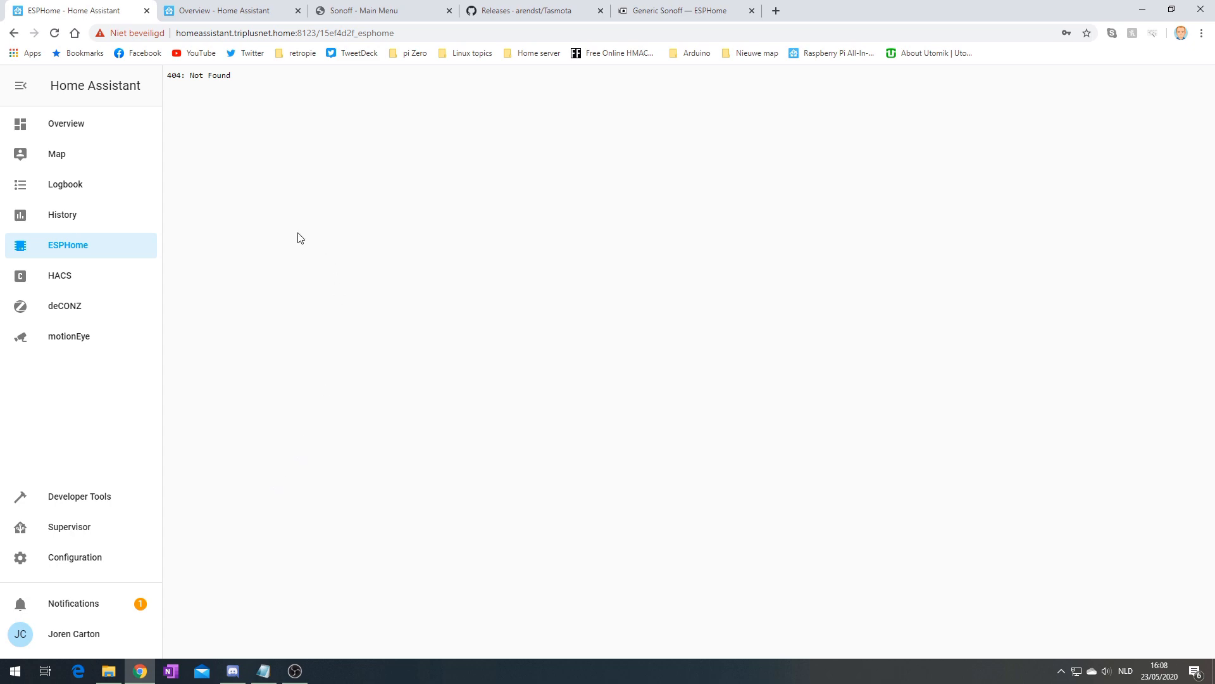
{"action": "key", "text": "F5"}
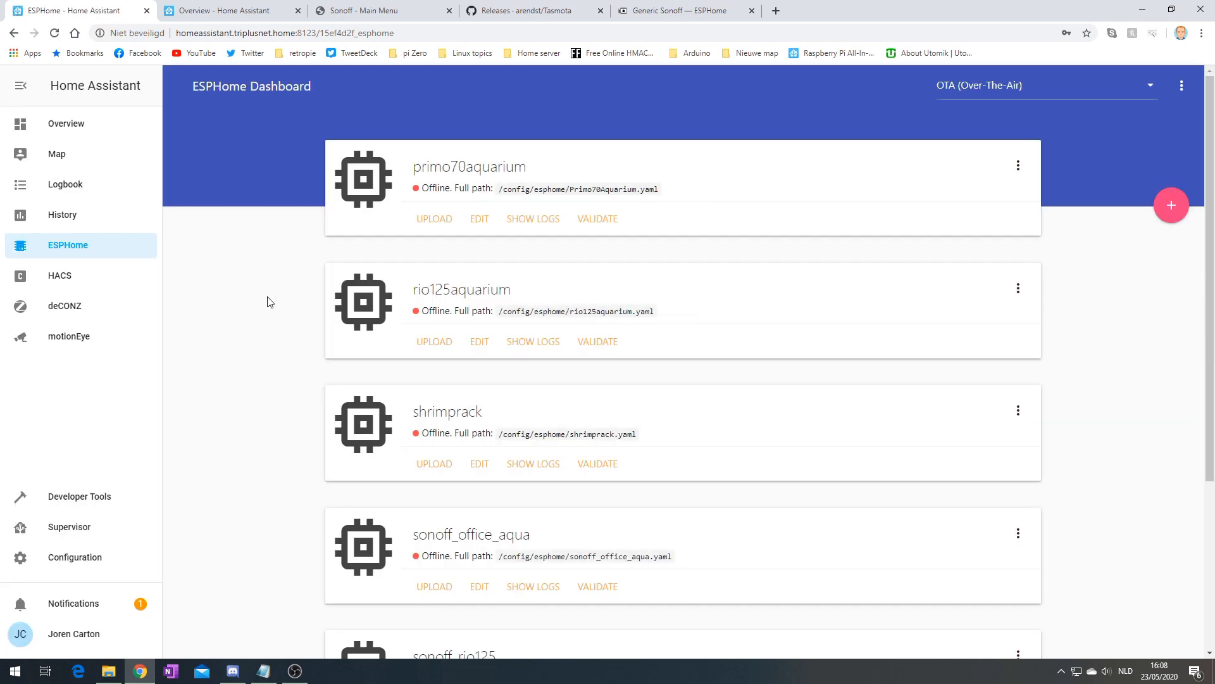
Replace sonoff_rio125.yaml with the prepared Notepad config using secrets and status/WiFi sensors, and save it
{"action": "scroll", "coordinate": [263, 405], "scroll_direction": "down", "scroll_amount": 4}
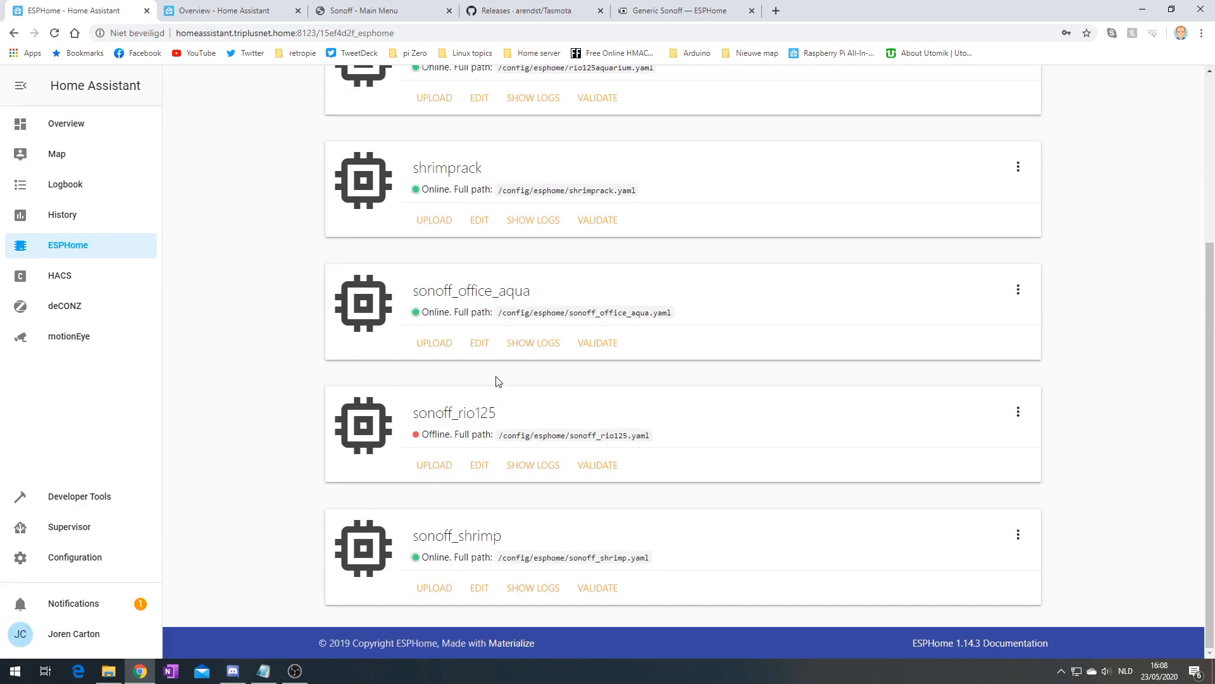
{"action": "left_click", "coordinate": [481, 466]}
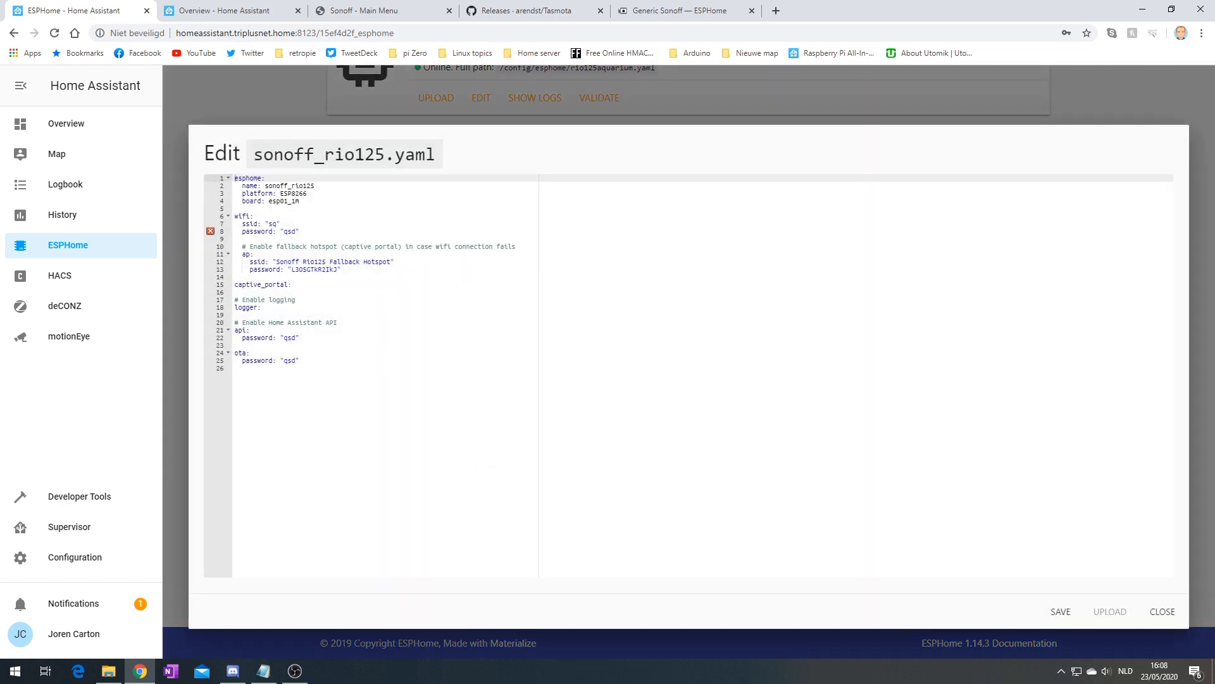
{"action": "key", "text": "alt+Tab"}
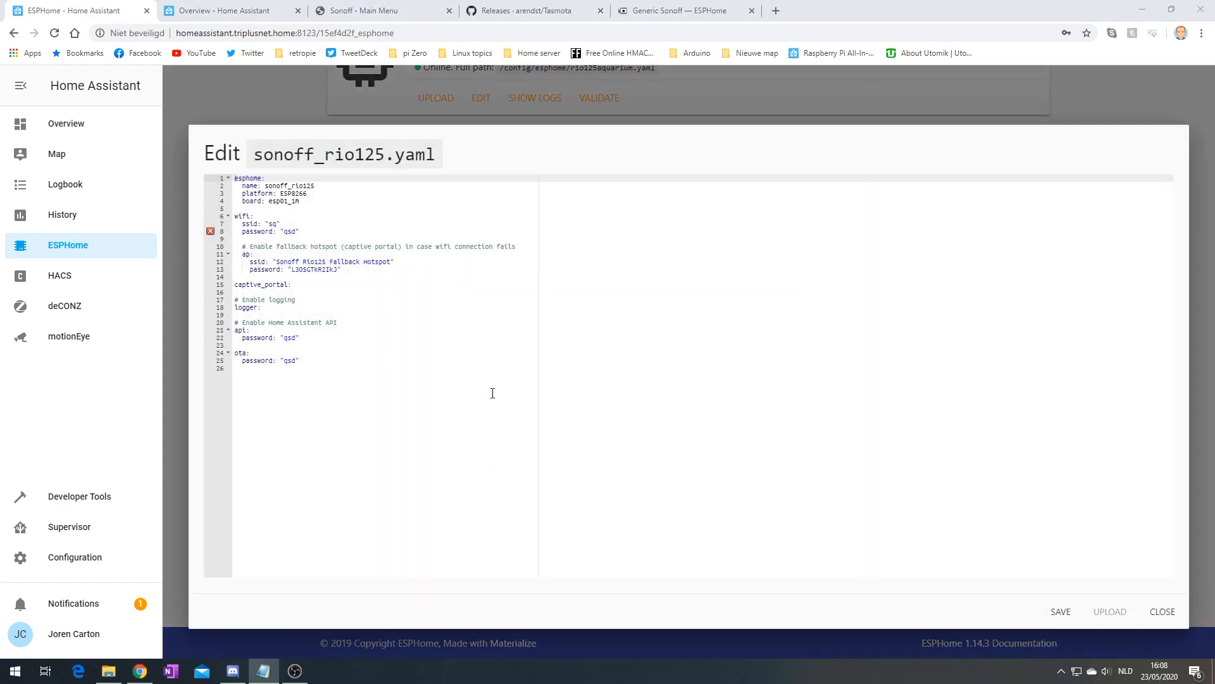
{"action": "left_click", "coordinate": [443, 361]}
{"action": "key", "text": "ctrl+a"}
{"action": "key", "text": "ctrl+v"}
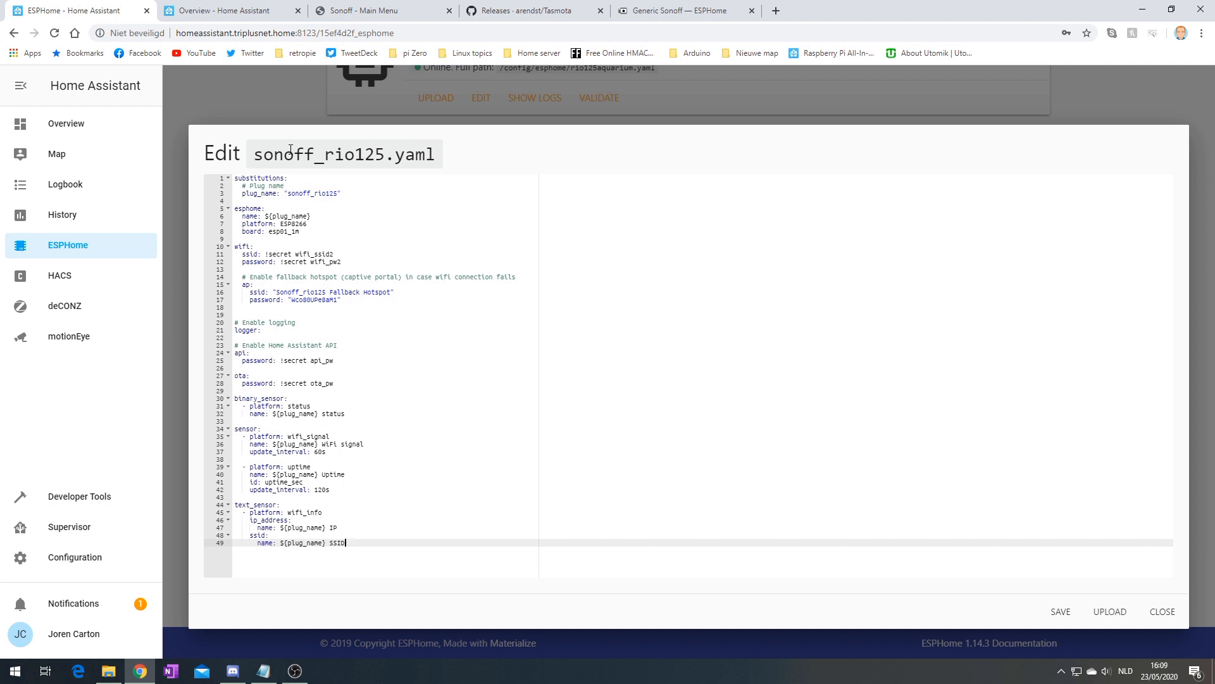
{"action": "left_click_drag", "start_coordinate": [265, 254], "coordinate": [347, 256]}
{"action": "left_click", "coordinate": [277, 262]}
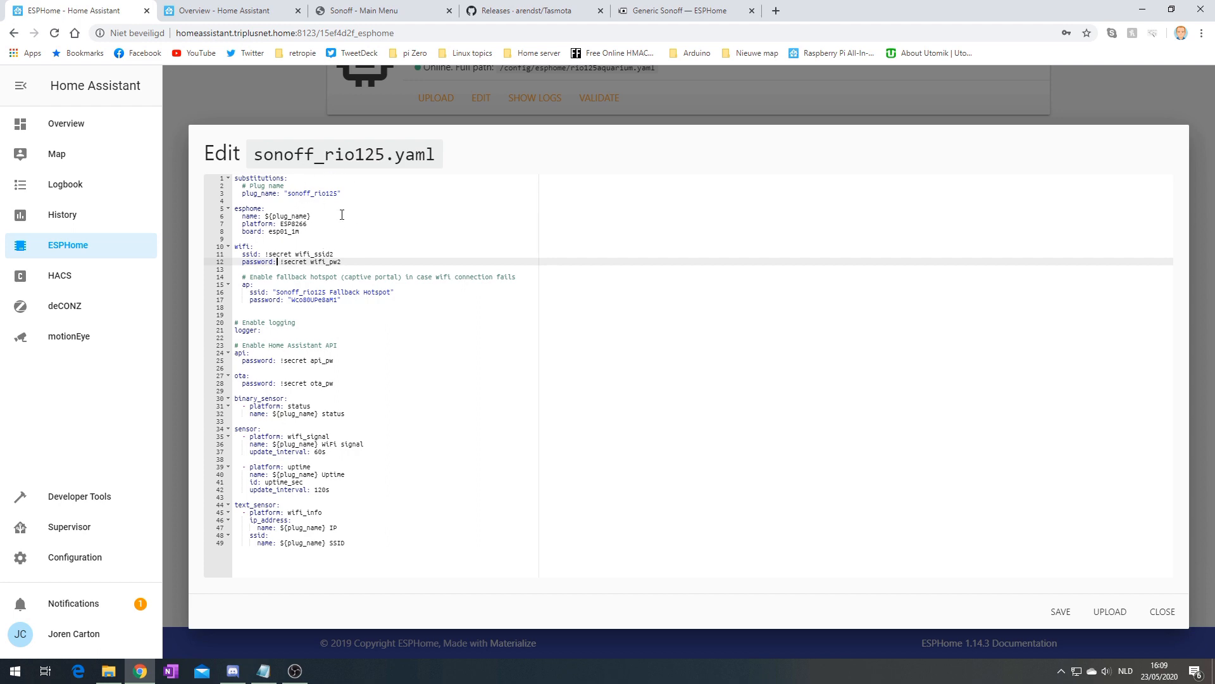
{"action": "left_click", "coordinate": [1061, 611]}
{"action": "left_click", "coordinate": [1163, 613]}
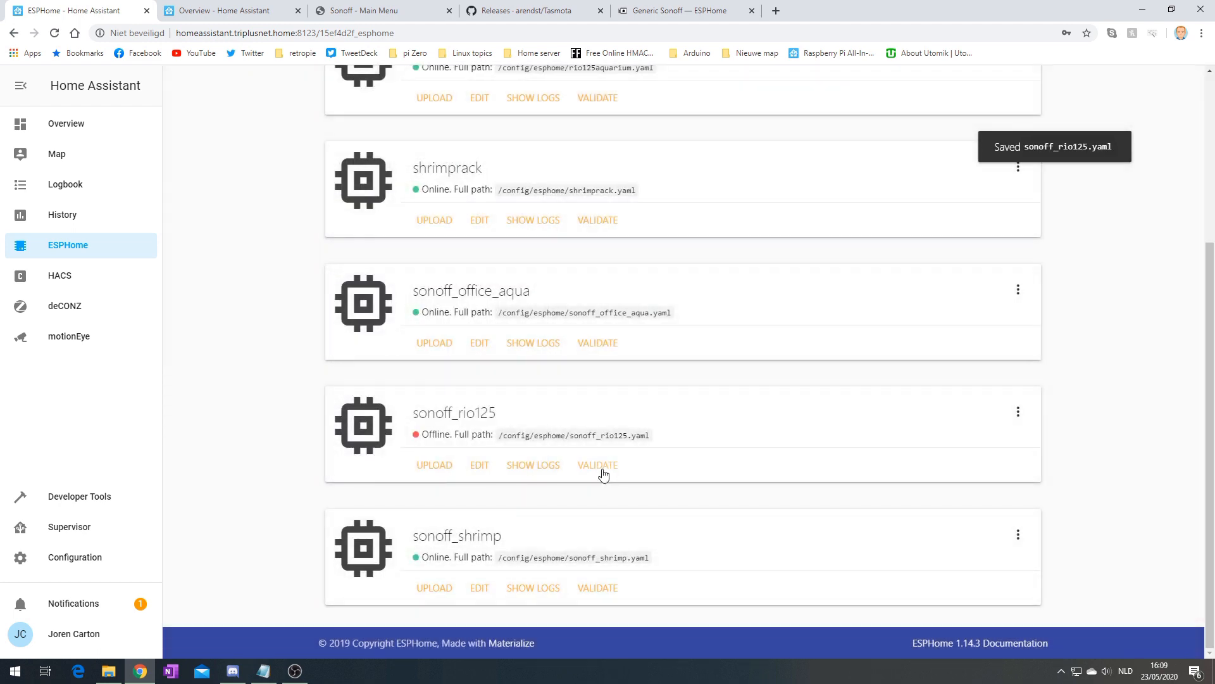
Validate and compile sonoff_rio125, then save sonoff_rio125.bin to Downloads
{"action": "left_click", "coordinate": [599, 468]}
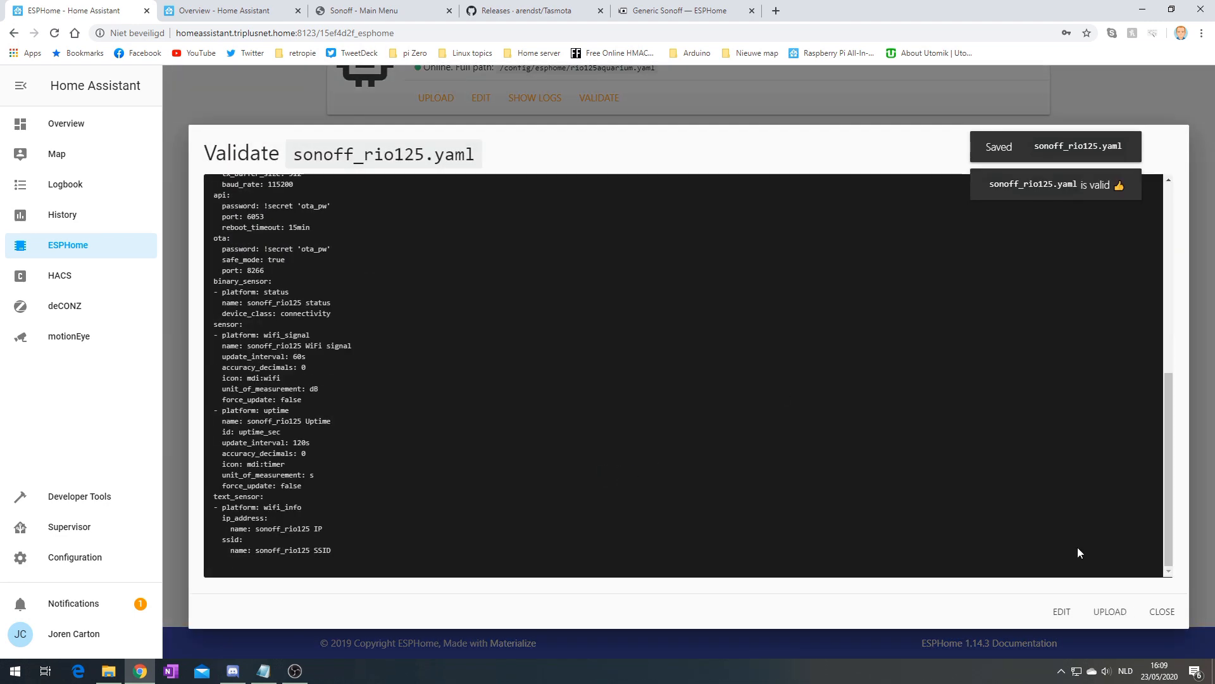
{"action": "left_click", "coordinate": [1163, 612]}
{"action": "left_click", "coordinate": [1018, 412]}
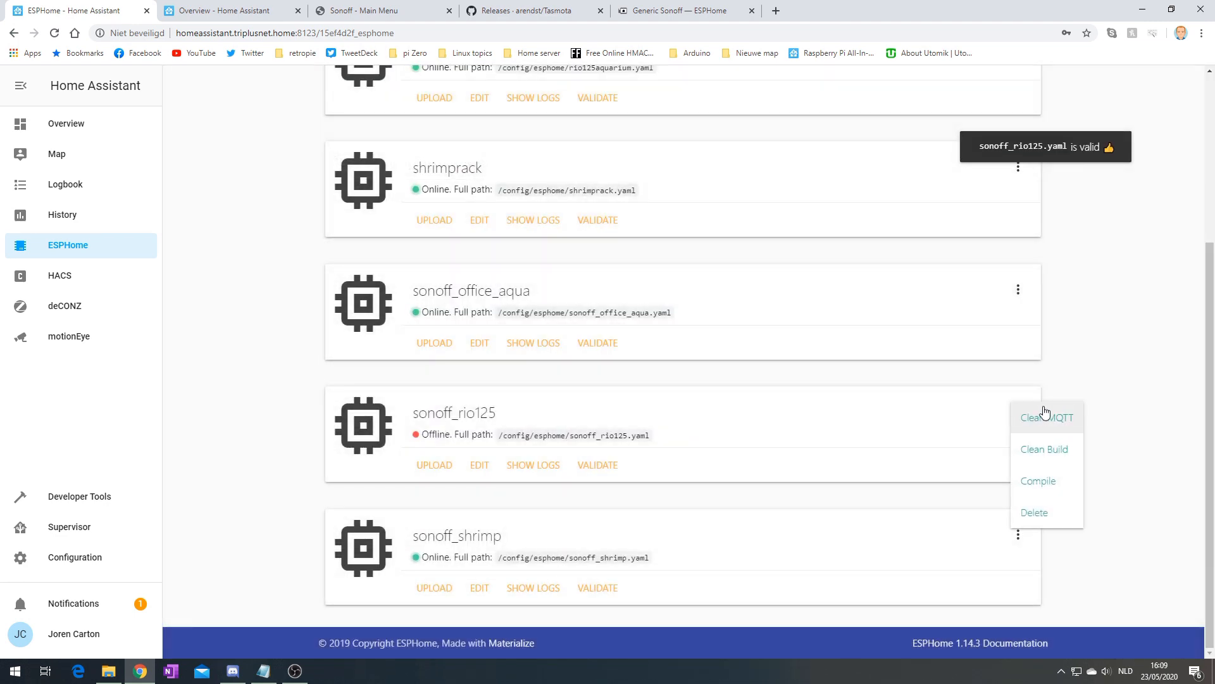
{"action": "left_click", "coordinate": [1043, 481]}
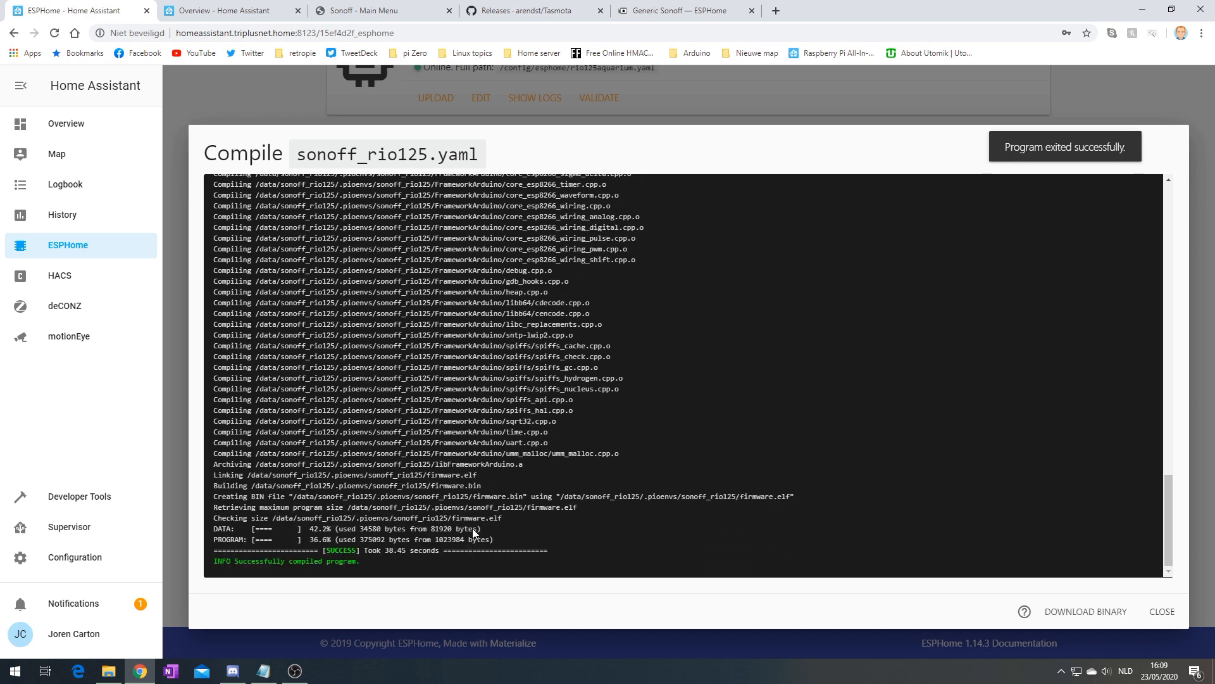
{"action": "left_click", "coordinate": [1076, 612]}
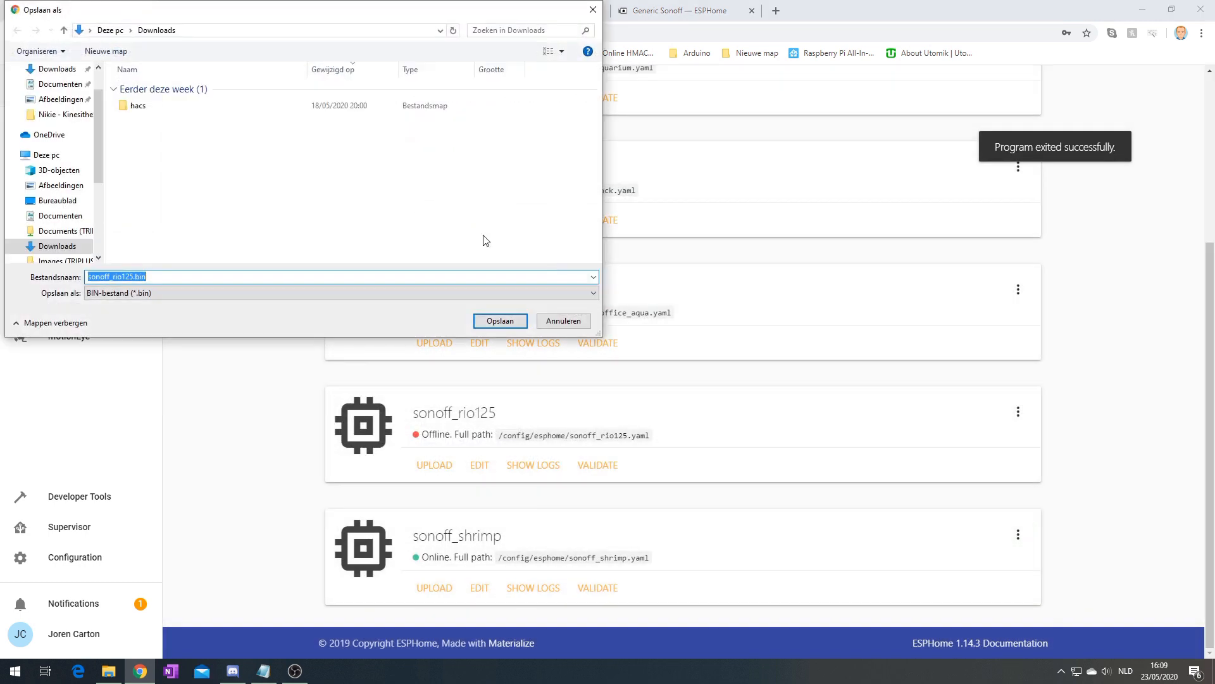
{"action": "left_click", "coordinate": [499, 320]}
{"action": "left_click", "coordinate": [506, 11]}
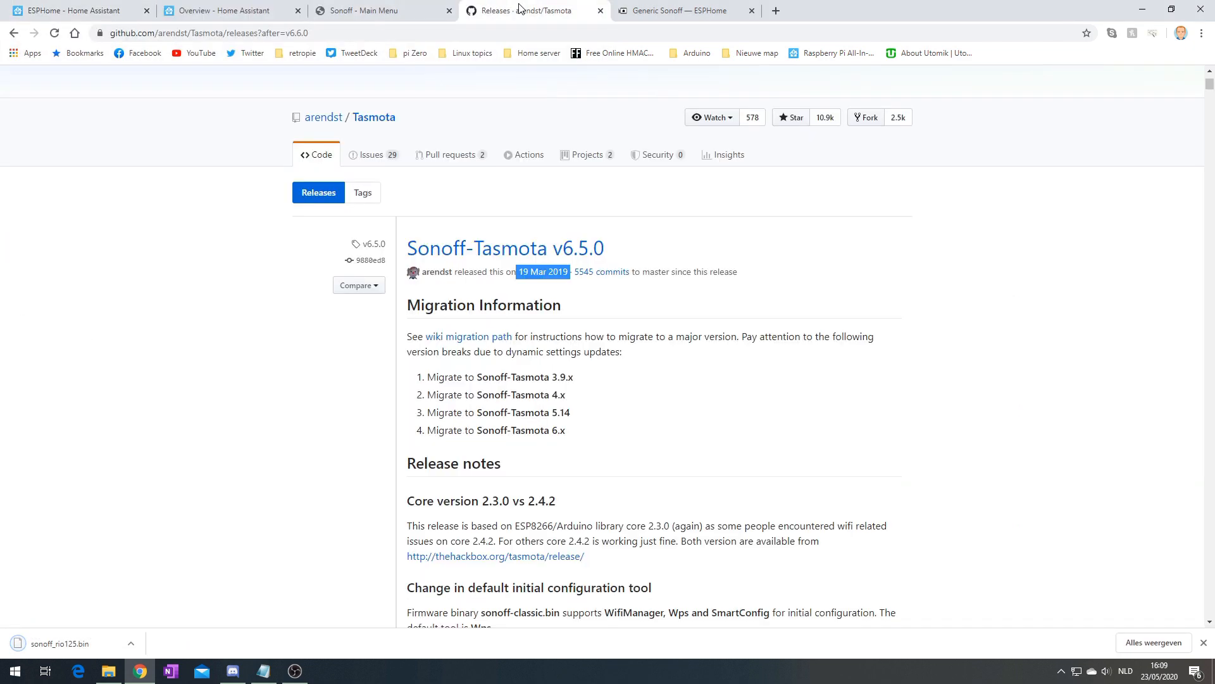
Flash sonoff_rio125.bin to the Sonoff 4CH through the Tasmota firmware upgrade page
{"action": "left_click", "coordinate": [385, 5]}
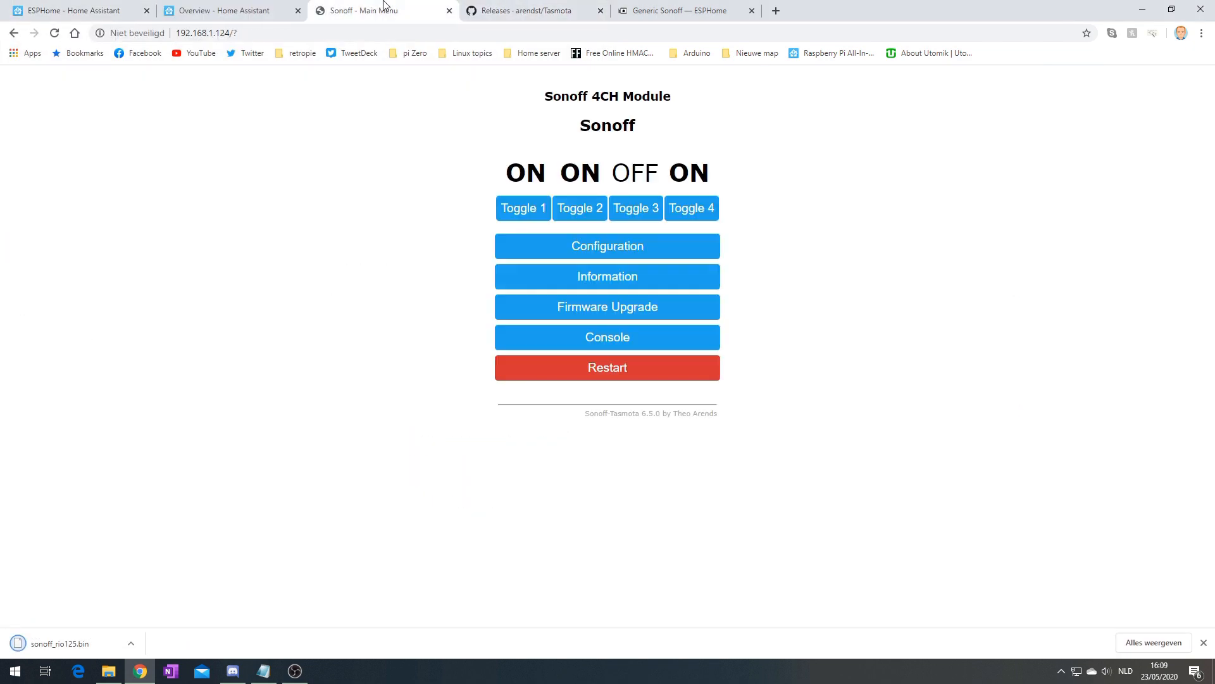
{"action": "left_click", "coordinate": [601, 10]}
{"action": "left_click", "coordinate": [621, 309]}
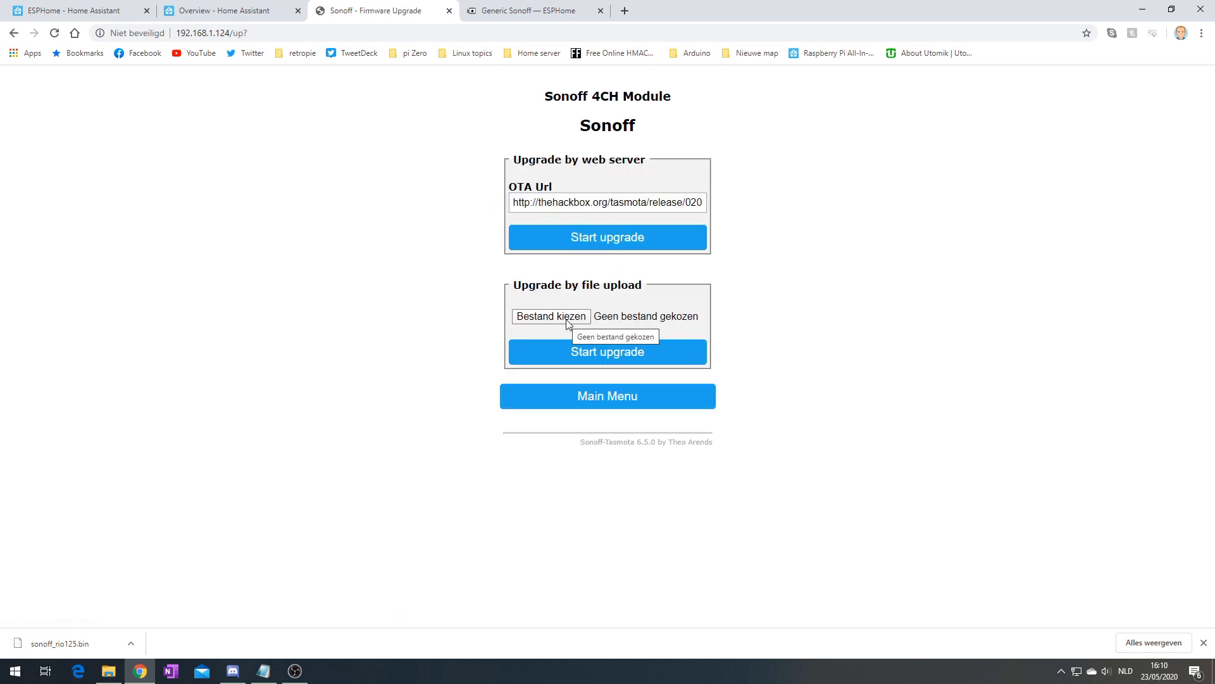
{"action": "left_click", "coordinate": [567, 319]}
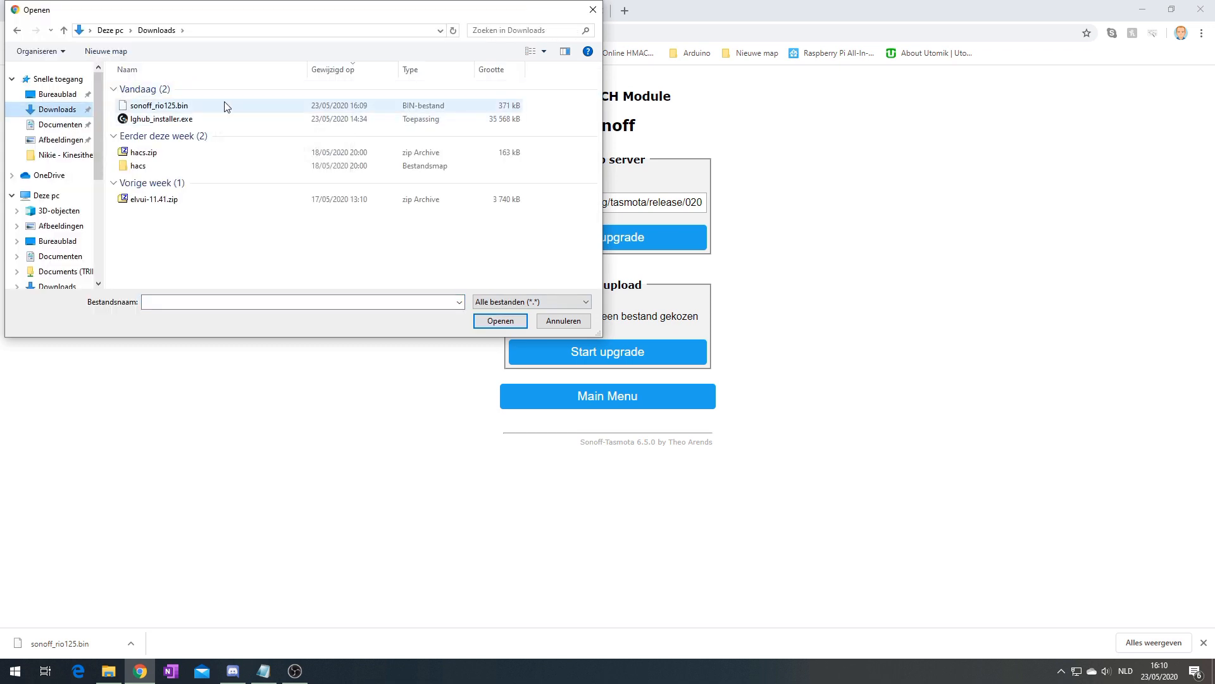
{"action": "double_click", "coordinate": [224, 107]}
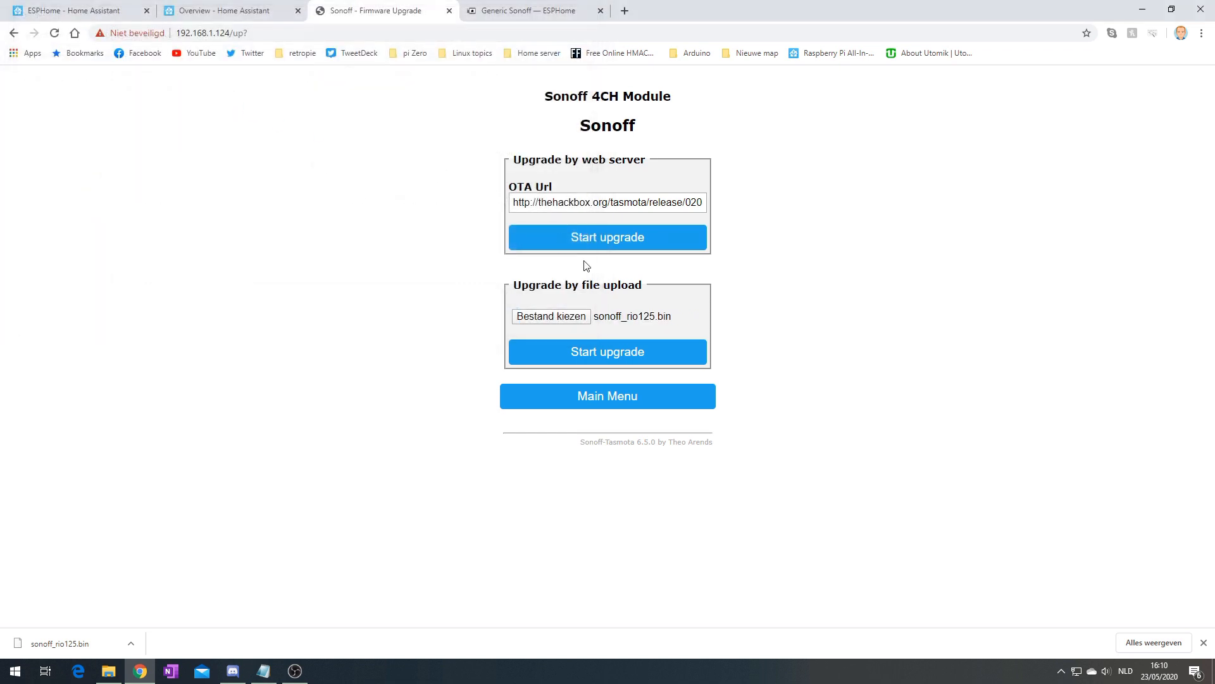
{"action": "left_click", "coordinate": [627, 351]}
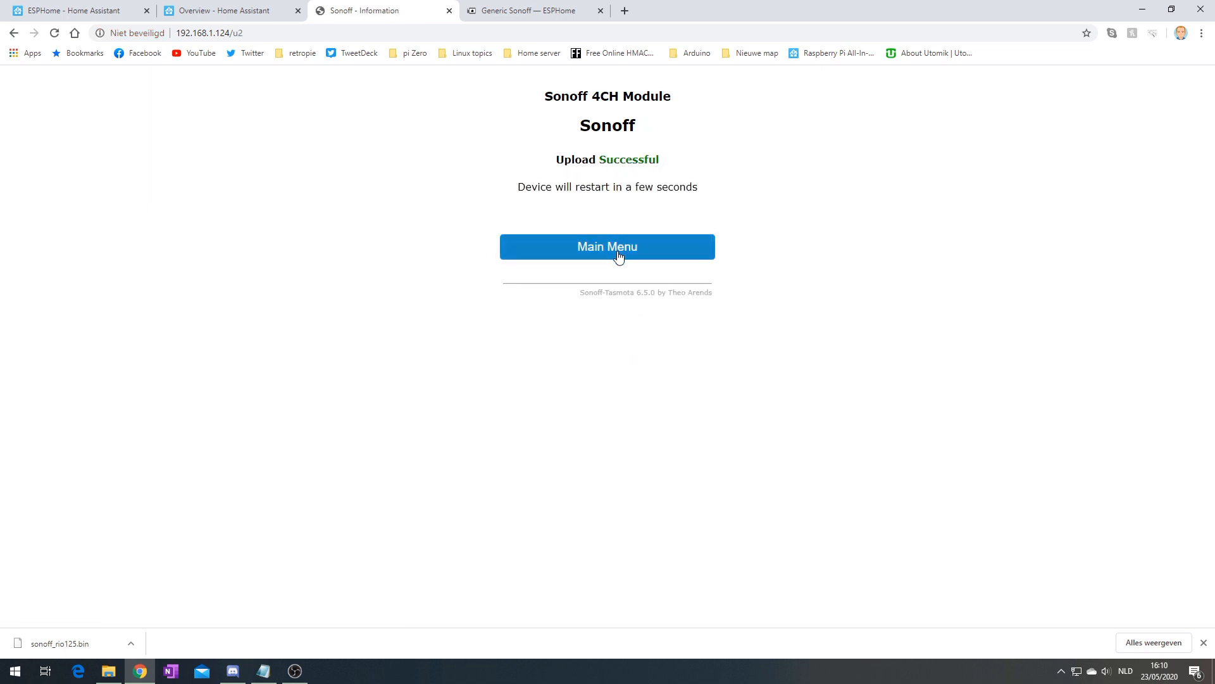
{"action": "left_click", "coordinate": [240, 10]}
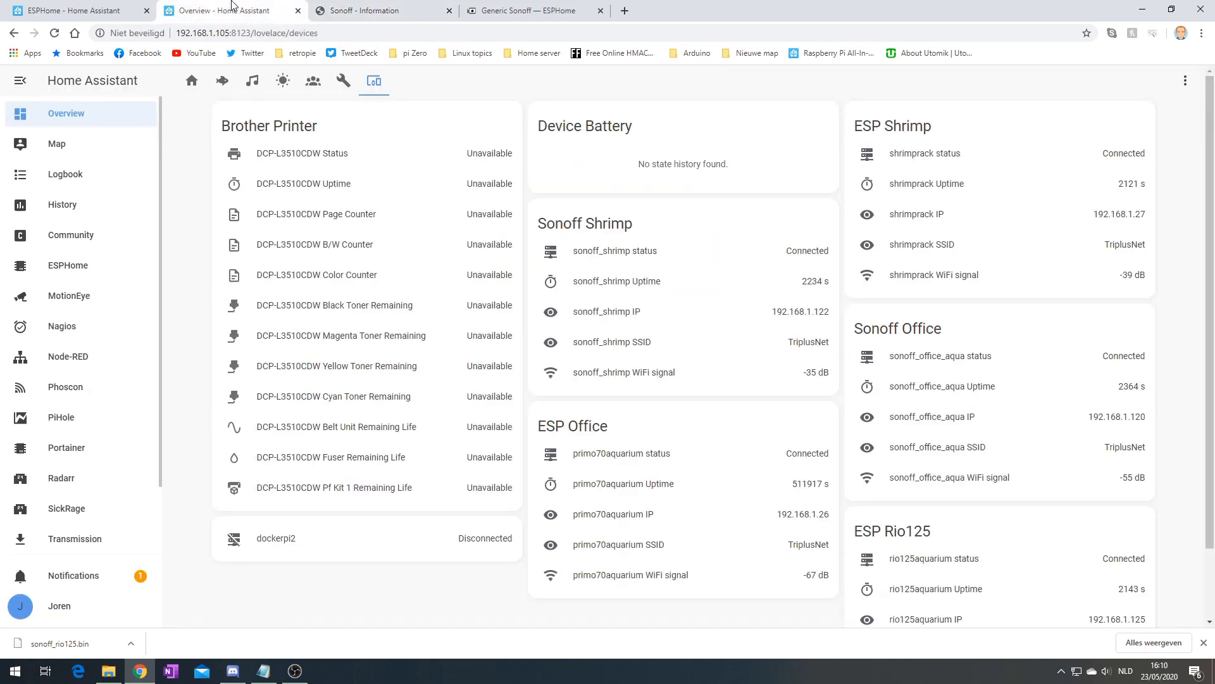
Check sonoff_rio125's live logs for its hostname and IP 192.168.1.158, then close them
{"action": "left_click", "coordinate": [95, 9]}
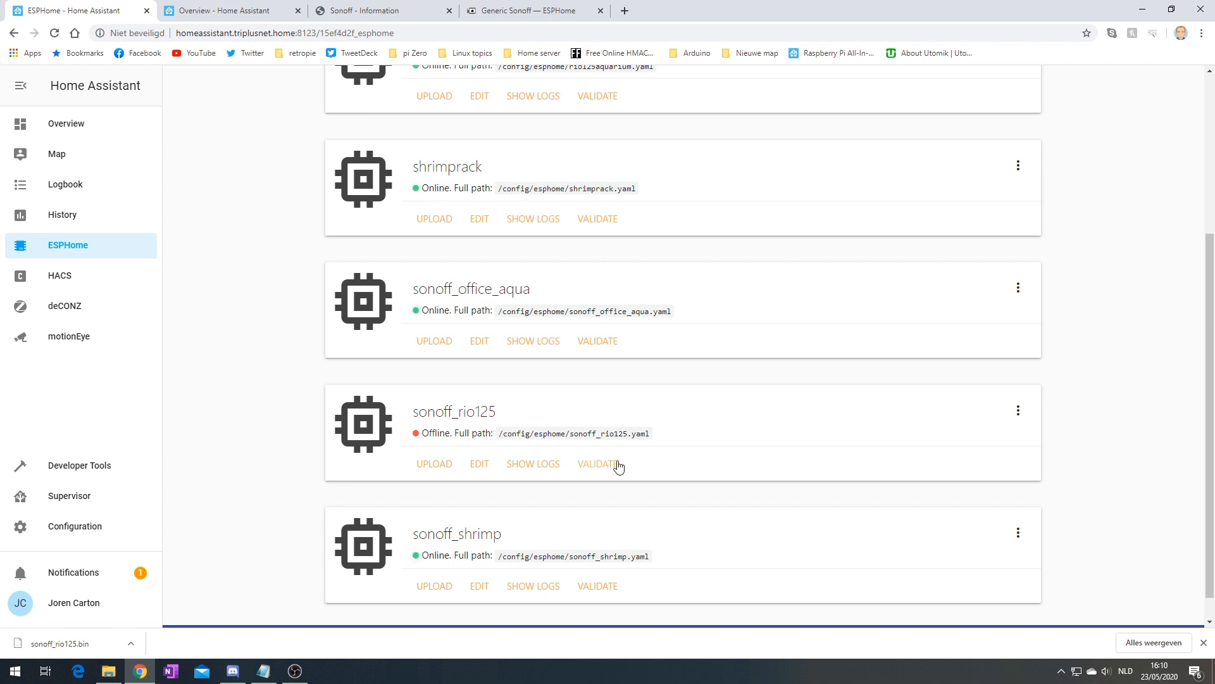
{"action": "left_click", "coordinate": [540, 465]}
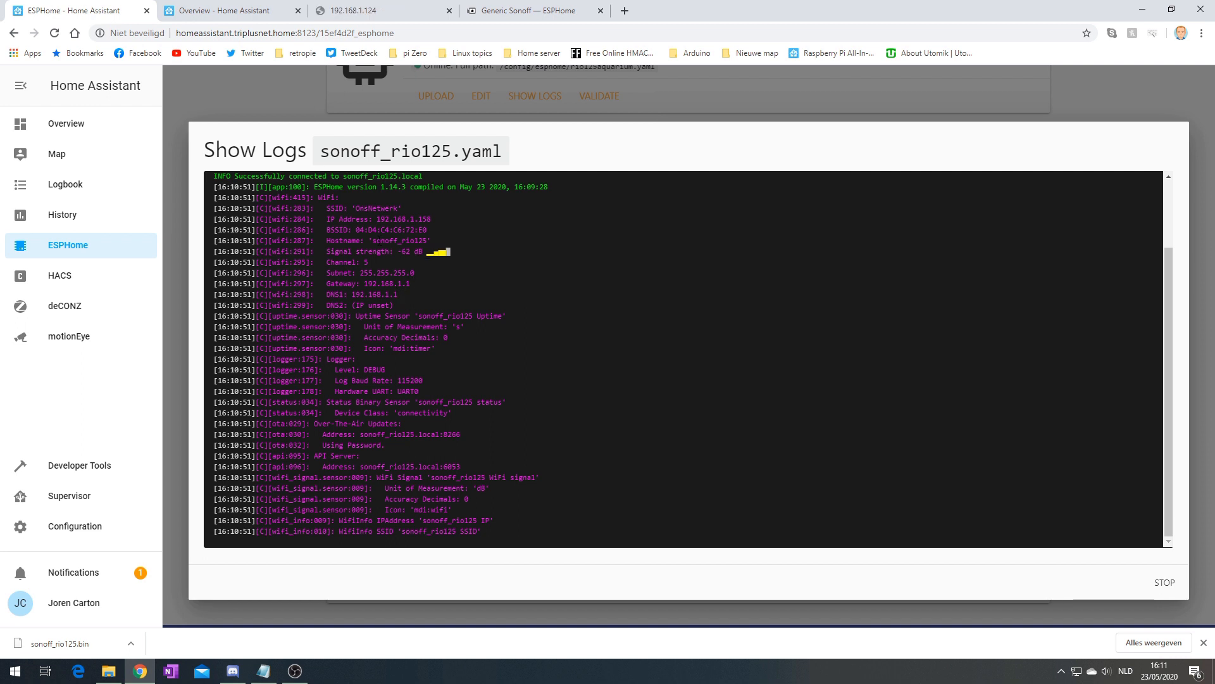
{"action": "double_click", "coordinate": [379, 240]}
{"action": "left_click_drag", "start_coordinate": [372, 219], "coordinate": [419, 219]}
{"action": "left_click", "coordinate": [176, 466]}
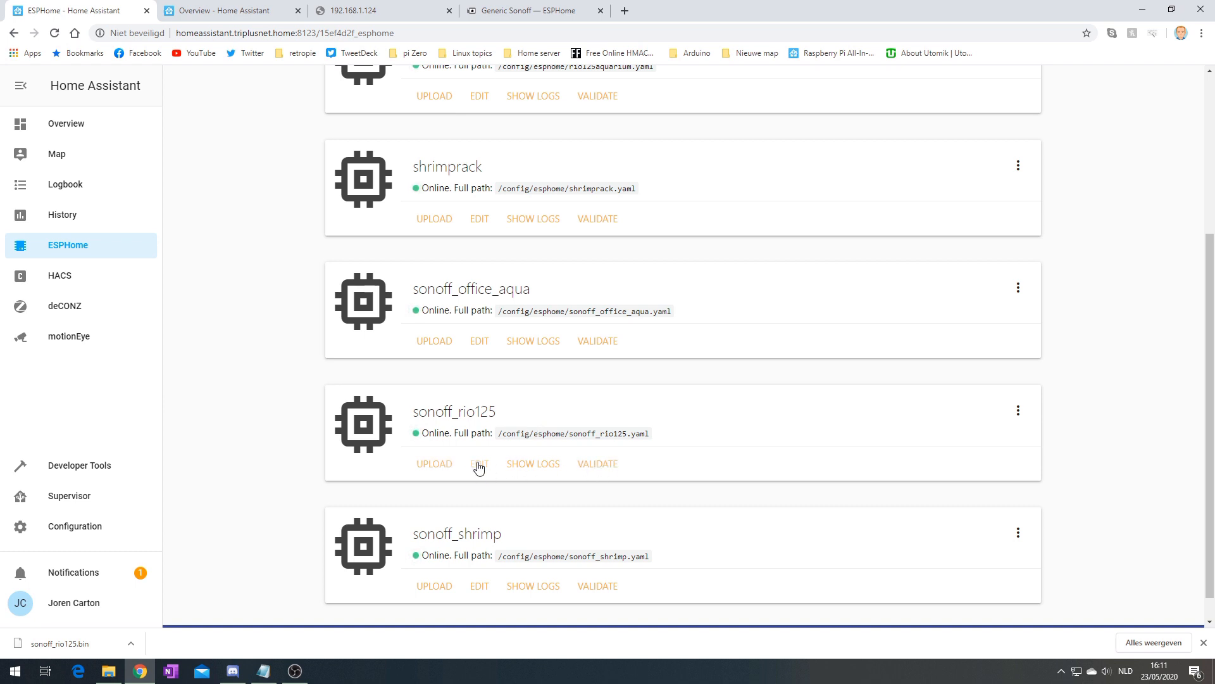
Open sonoff_rio125.yaml for editing and search the Generic Sonoff docs for '4ch'
{"action": "left_click", "coordinate": [479, 464]}
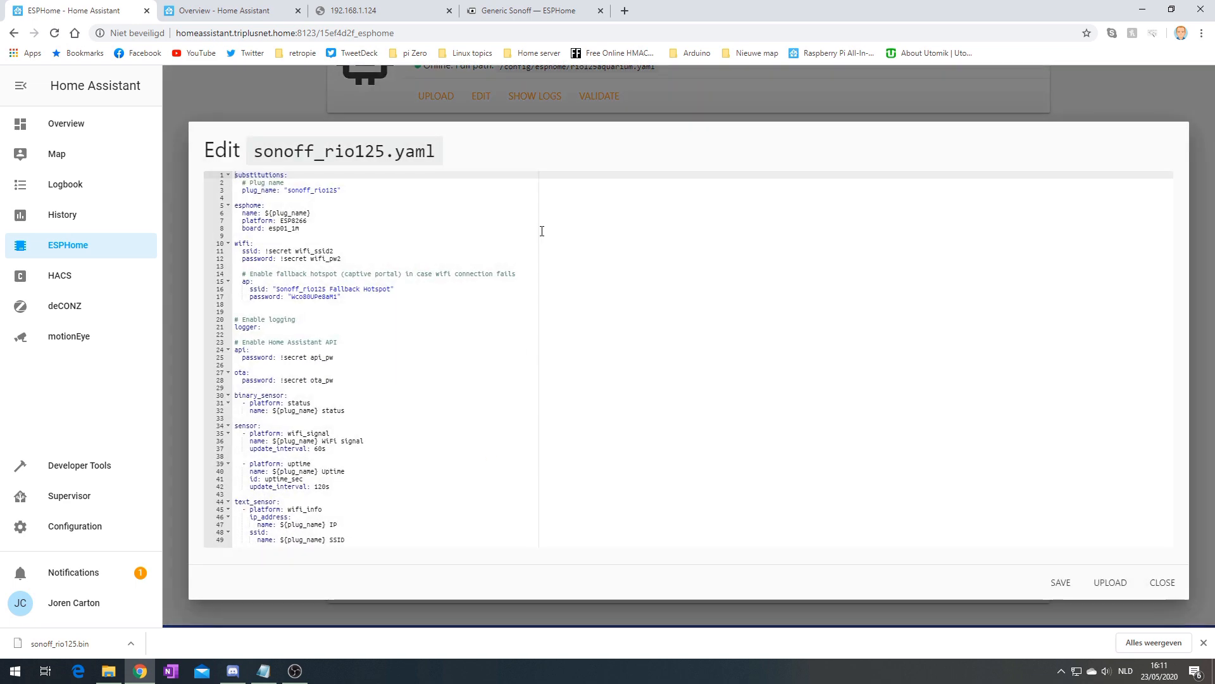
{"action": "left_click", "coordinate": [563, 14]}
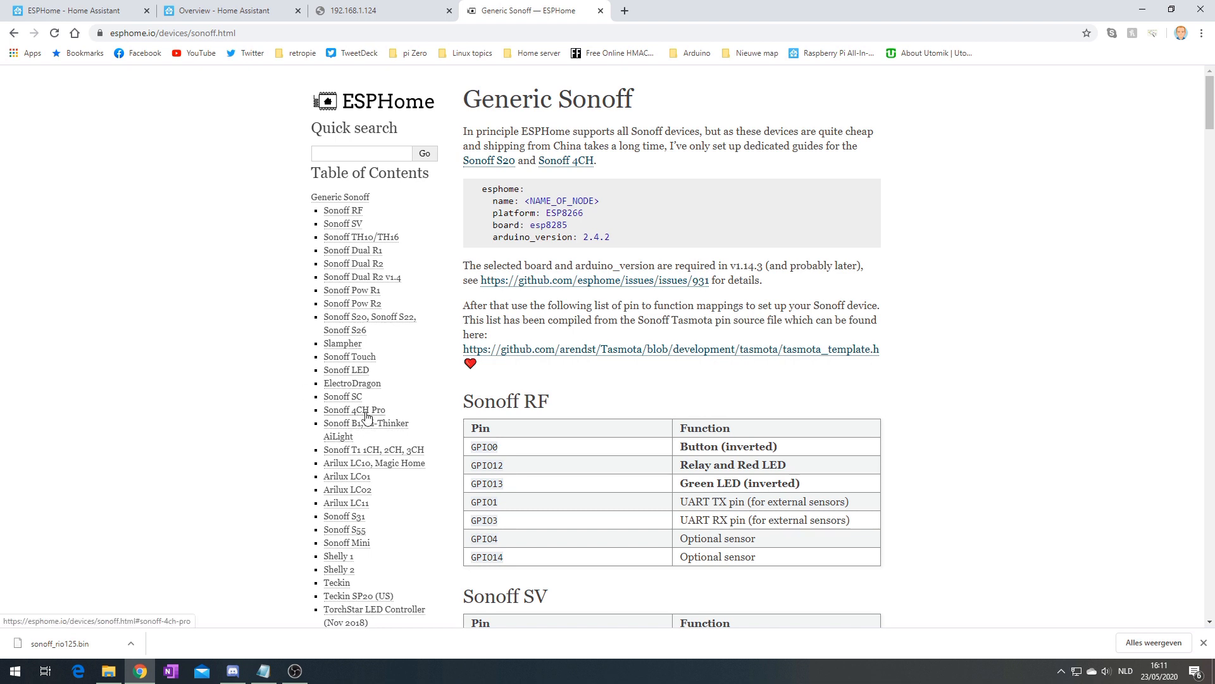
{"action": "key", "text": "ctrl+f"}
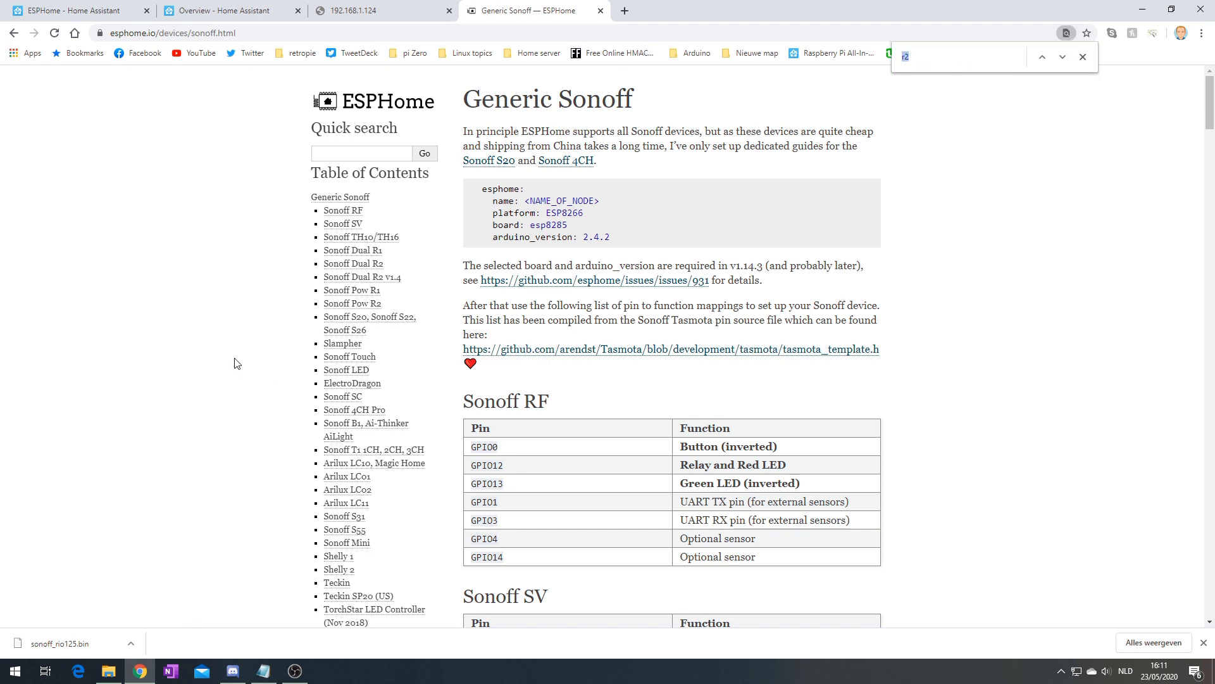
{"action": "type", "text": "4ch"}
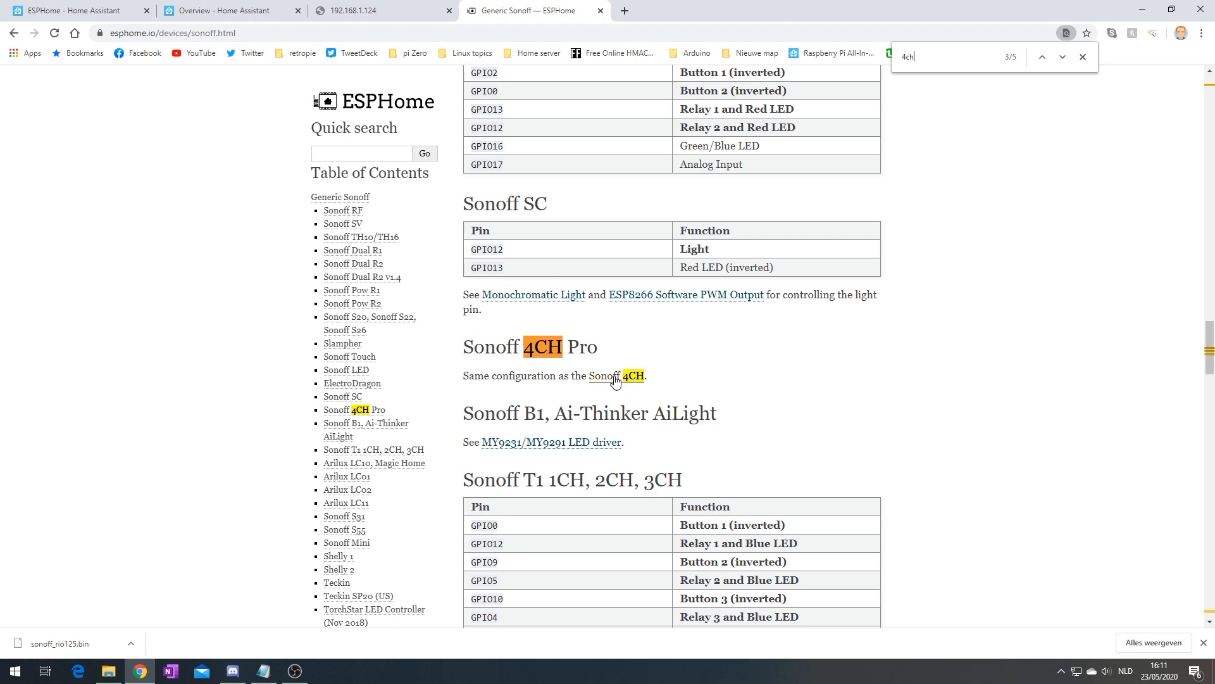
Follow the Sonoff 4CH guide down to its complete automation example on GitHub
{"action": "left_click", "coordinate": [615, 378]}
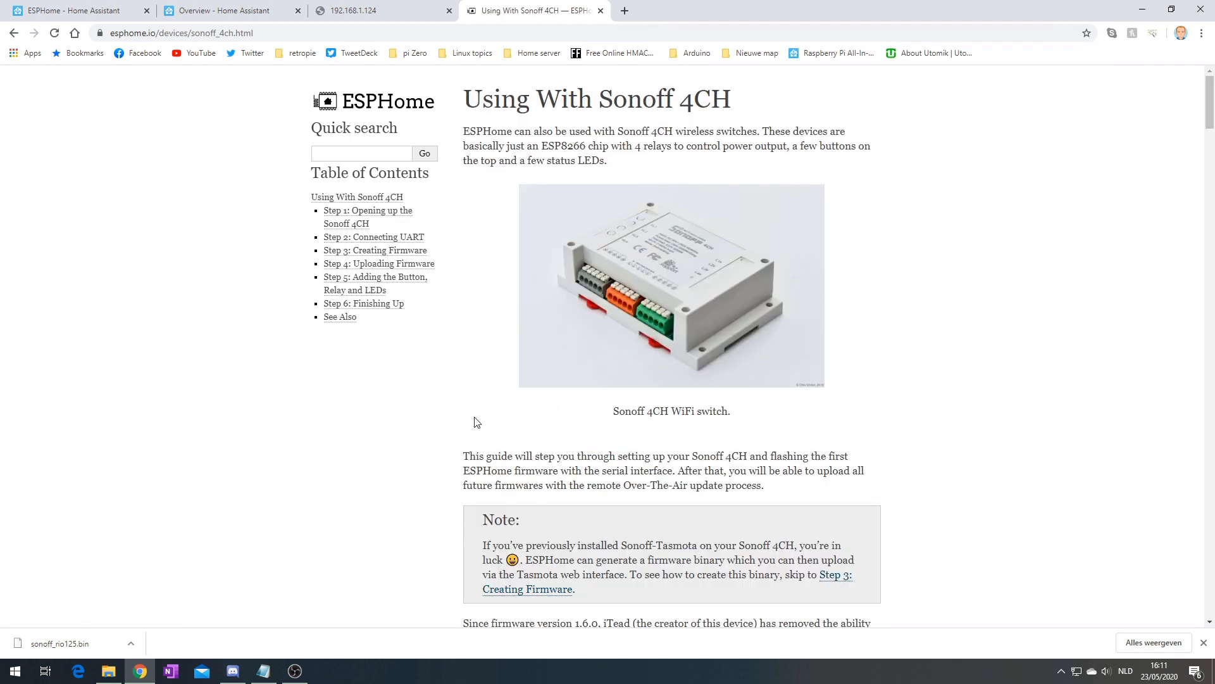
{"action": "scroll", "coordinate": [477, 422], "scroll_direction": "down", "scroll_amount": 1}
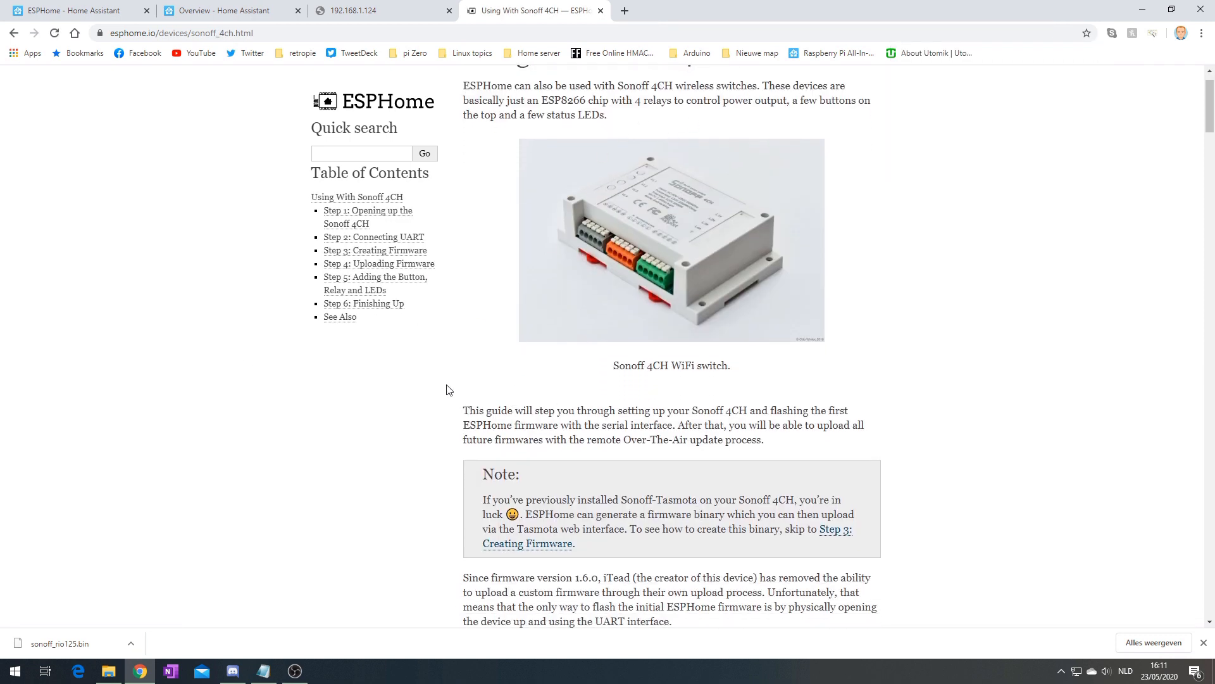
{"action": "scroll", "coordinate": [446, 389], "scroll_direction": "down", "scroll_amount": 20}
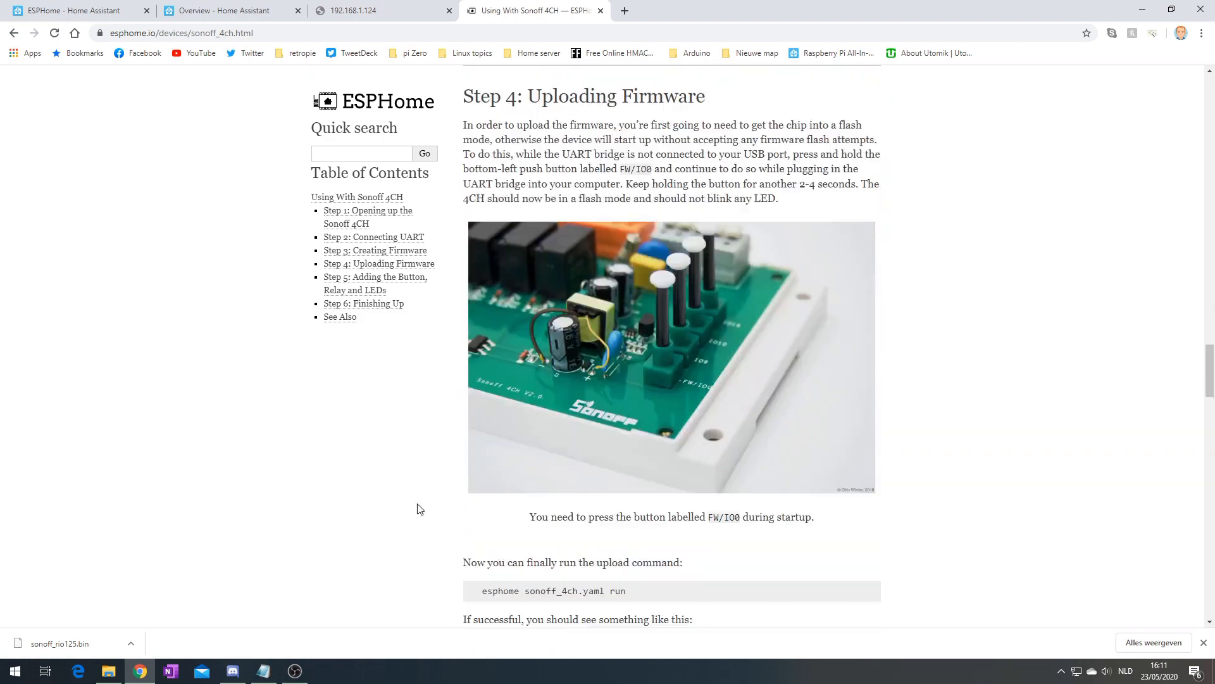
{"action": "scroll", "coordinate": [418, 509], "scroll_direction": "down", "scroll_amount": 20}
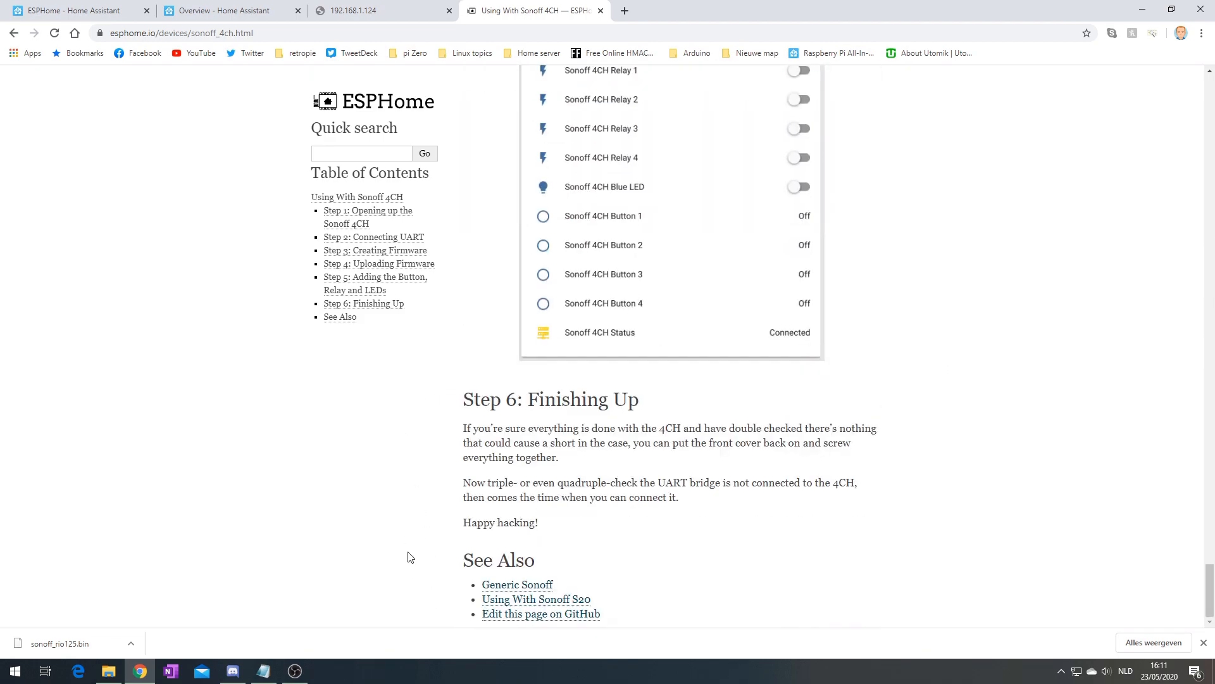
{"action": "scroll", "coordinate": [431, 497], "scroll_direction": "up", "scroll_amount": 18}
{"action": "scroll", "coordinate": [489, 476], "scroll_direction": "down", "scroll_amount": 5}
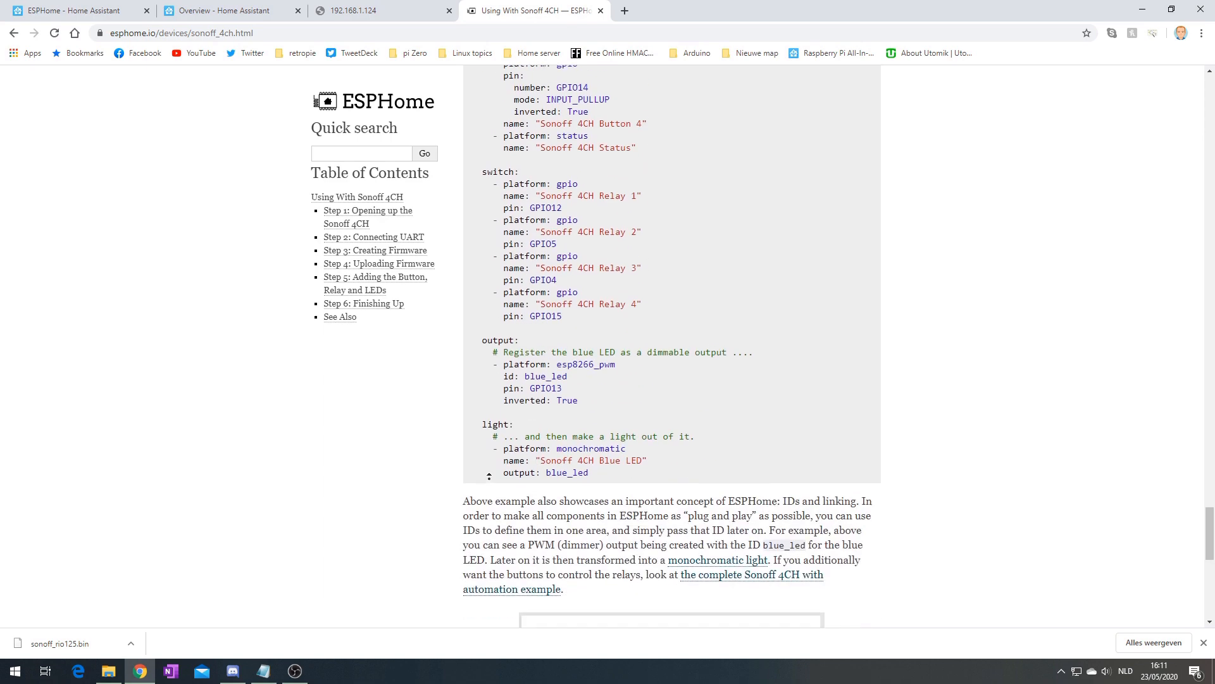
{"action": "scroll", "coordinate": [734, 542], "scroll_direction": "down", "scroll_amount": 1}
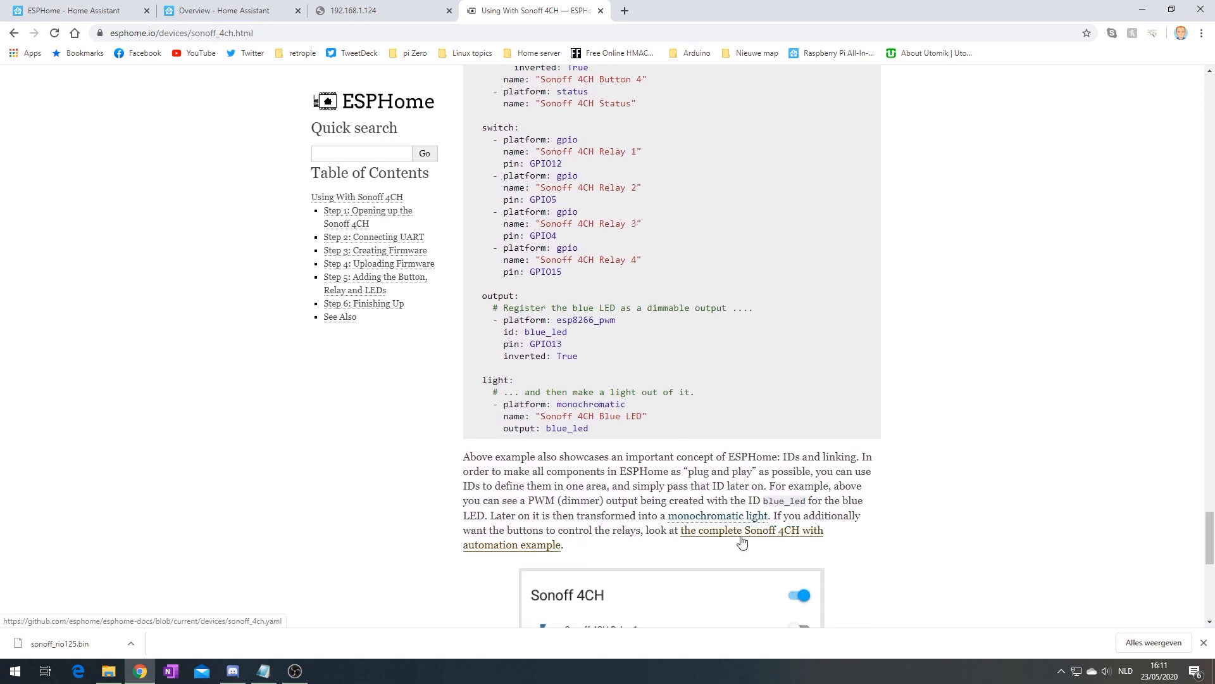
{"action": "left_click", "coordinate": [742, 538]}
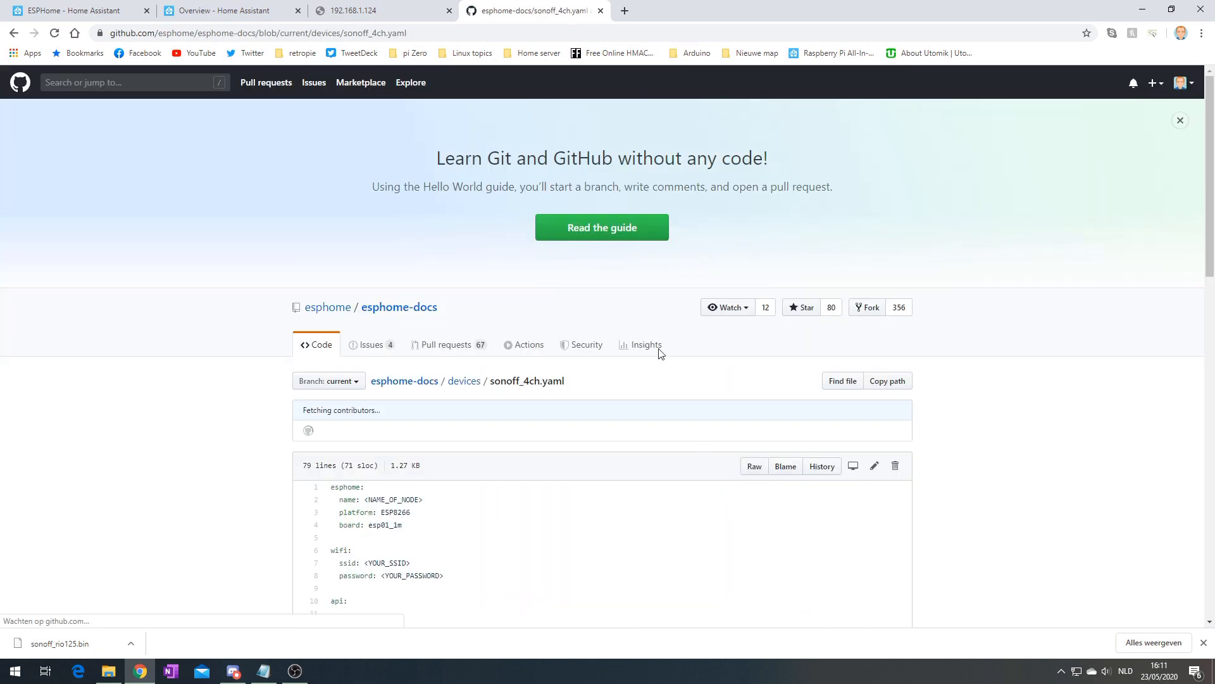
Review the sonoff_4ch.yaml example, move it into its own window, and close the 192.168.1.124 tab
{"action": "scroll", "coordinate": [234, 386], "scroll_direction": "down", "scroll_amount": 6}
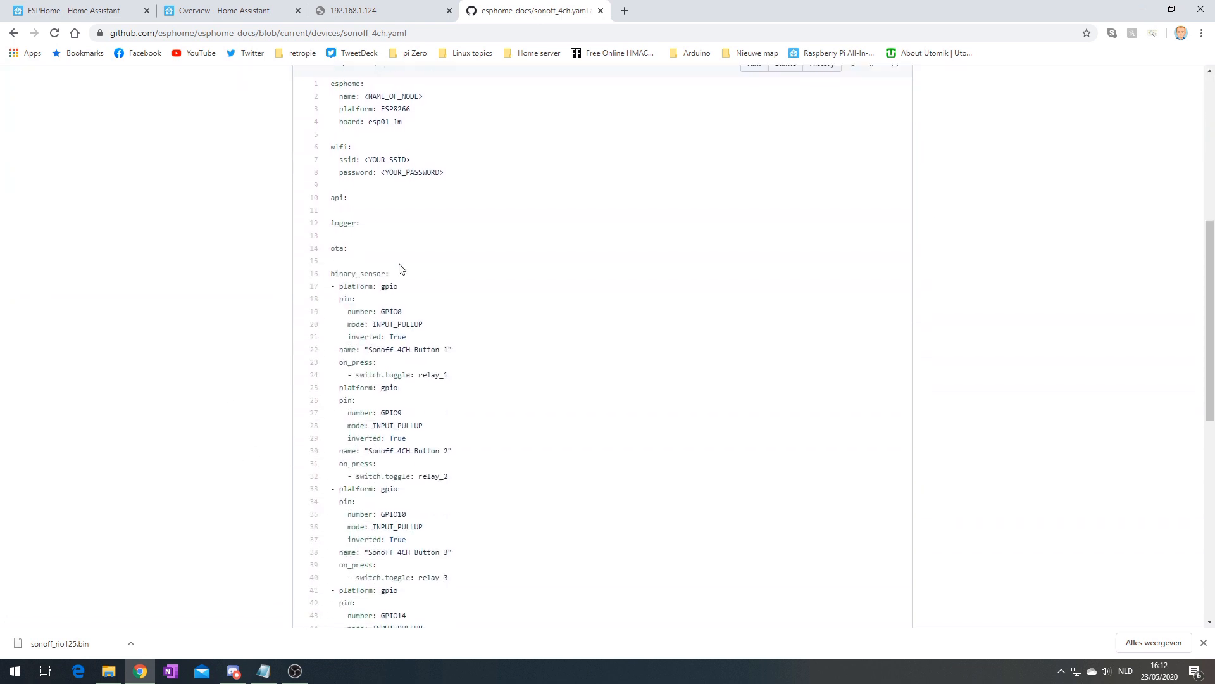
{"action": "scroll", "coordinate": [496, 317], "scroll_direction": "up", "scroll_amount": 1}
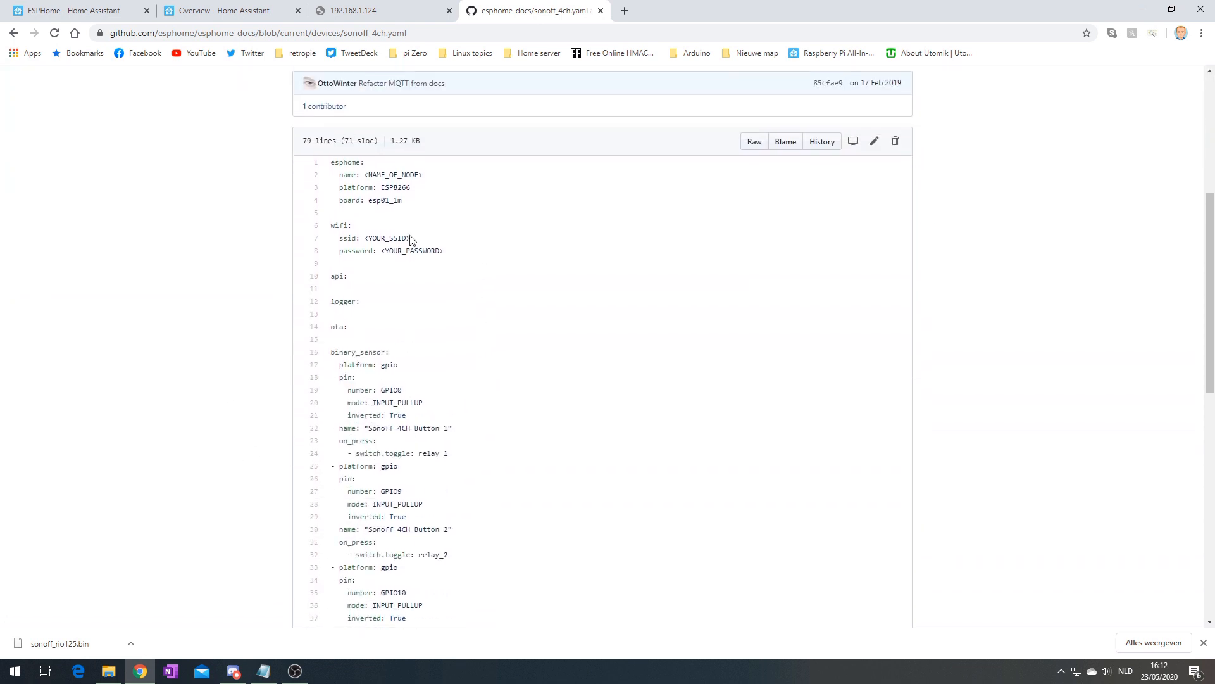
{"action": "mouse_move", "coordinate": [411, 238]}
{"action": "left_mouse_down"}
{"action": "mouse_move", "coordinate": [381, 238]}
{"action": "mouse_move", "coordinate": [406, 251]}
{"action": "left_mouse_up"}
{"action": "left_click_drag", "start_coordinate": [420, 175], "coordinate": [382, 175]}
{"action": "left_click", "coordinate": [457, 267]}
{"action": "left_click_drag", "start_coordinate": [528, 16], "coordinate": [1212, 13]}
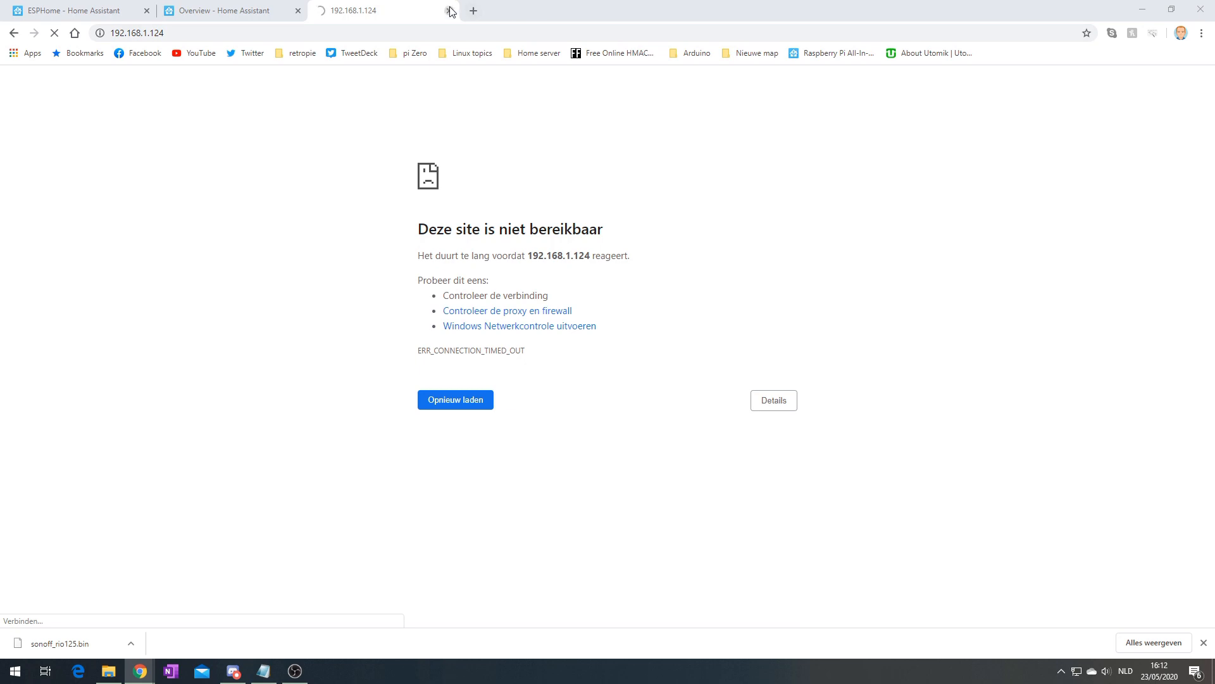
{"action": "left_click", "coordinate": [449, 10]}
Paste four button entries (GPIO0, GPIO9, GPIO10, GPIO14) after line 32 and indent them under binary_sensor
{"action": "left_click", "coordinate": [89, 10]}
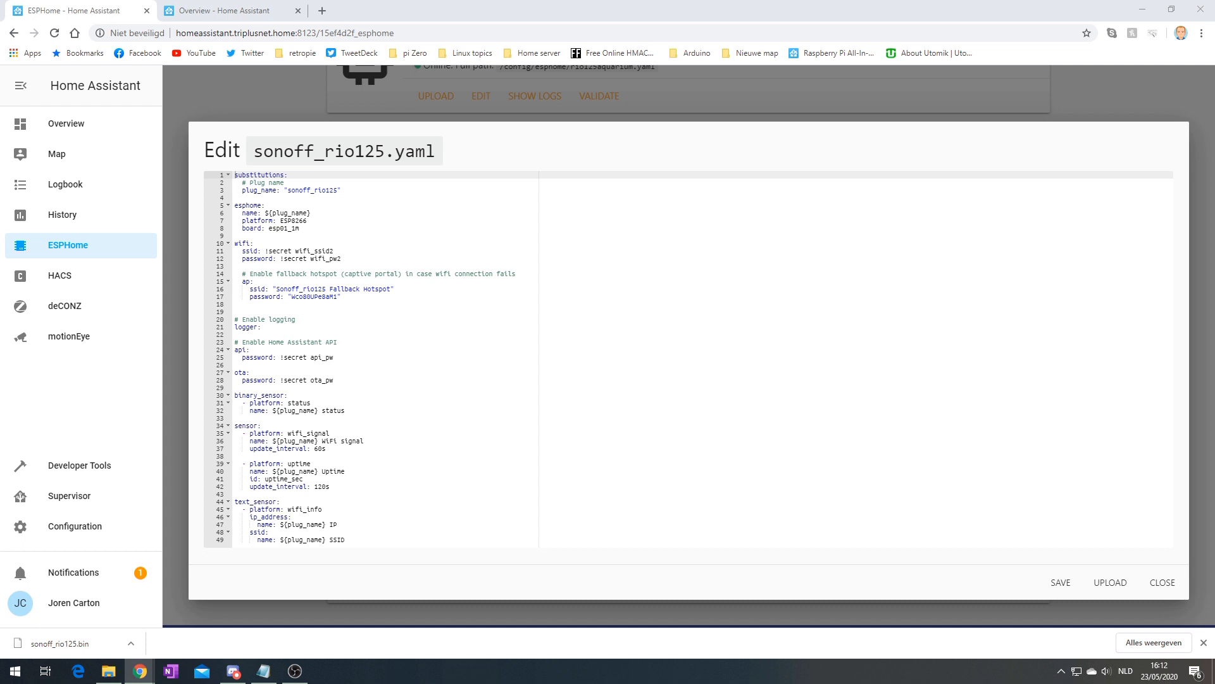
{"action": "left_click", "coordinate": [364, 412]}
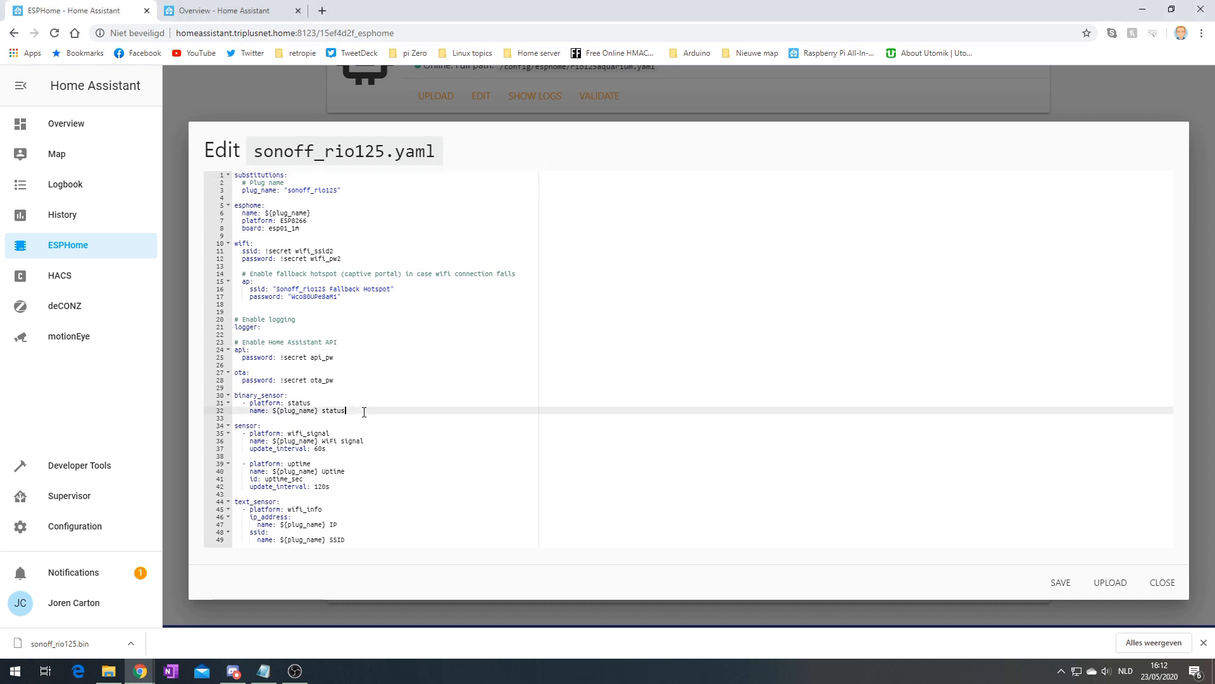
{"action": "type", "text": "- platform: gpio   pin:     number: GPIO0     mode: INPUT_PULLUP     inverted: True   name: \"Sonoff 4CH Button 1\"   on_press:     - switch.toggle: relay_1 - platform: gpio   pin:     number: GPIO9     mode: INPUT_PULLUP     inverted: True   name: \"Sonoff 4CH Button 2\"   on_press:     - switch.toggle: relay_2 - platform: gpio   pin:     number: GPIO10     mode: INPUT_PULLUP     inverted: True   name: \"Sonoff 4CH Button 3\"   on_press:     - switch.toggle: relay_3 - platform: gpio   pin:     number: GPIO14     mode: INPUT_PULLUP     inverted: True   name: \"Sonoff 4CH Button 4\"   on_press:     - switch.toggle: relay_4"}
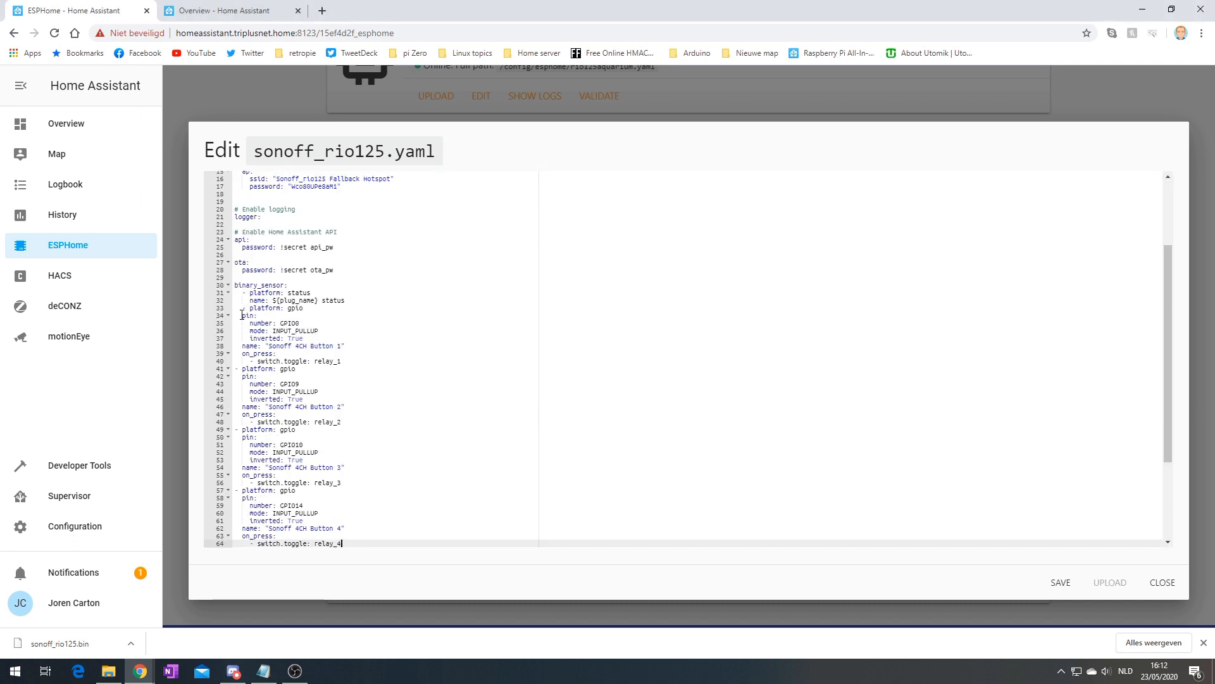
{"action": "left_click", "coordinate": [242, 315]}
{"action": "key", "text": "Tab"}
{"action": "left_click", "coordinate": [247, 323]}
{"action": "key", "text": "Tab"}
{"action": "left_click", "coordinate": [246, 331]}
{"action": "key", "text": "Tab"}
{"action": "left_click", "coordinate": [245, 339]}
{"action": "key", "text": "Tab"}
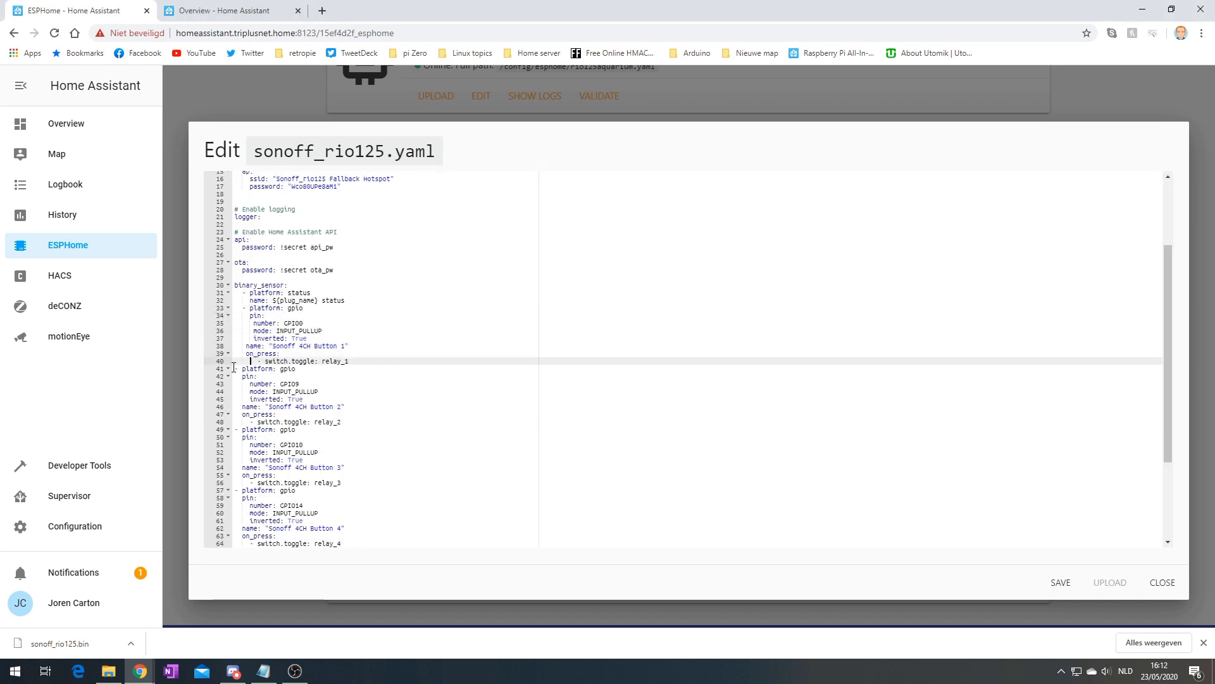
{"action": "left_click", "coordinate": [234, 367]}
{"action": "key", "text": "Tab"}
{"action": "left_click", "coordinate": [239, 377]}
{"action": "key", "text": "Tab"}
{"action": "left_click", "coordinate": [239, 384]}
{"action": "key", "text": "Tab"}
{"action": "left_click", "coordinate": [239, 392]}
{"action": "key", "text": "Tab"}
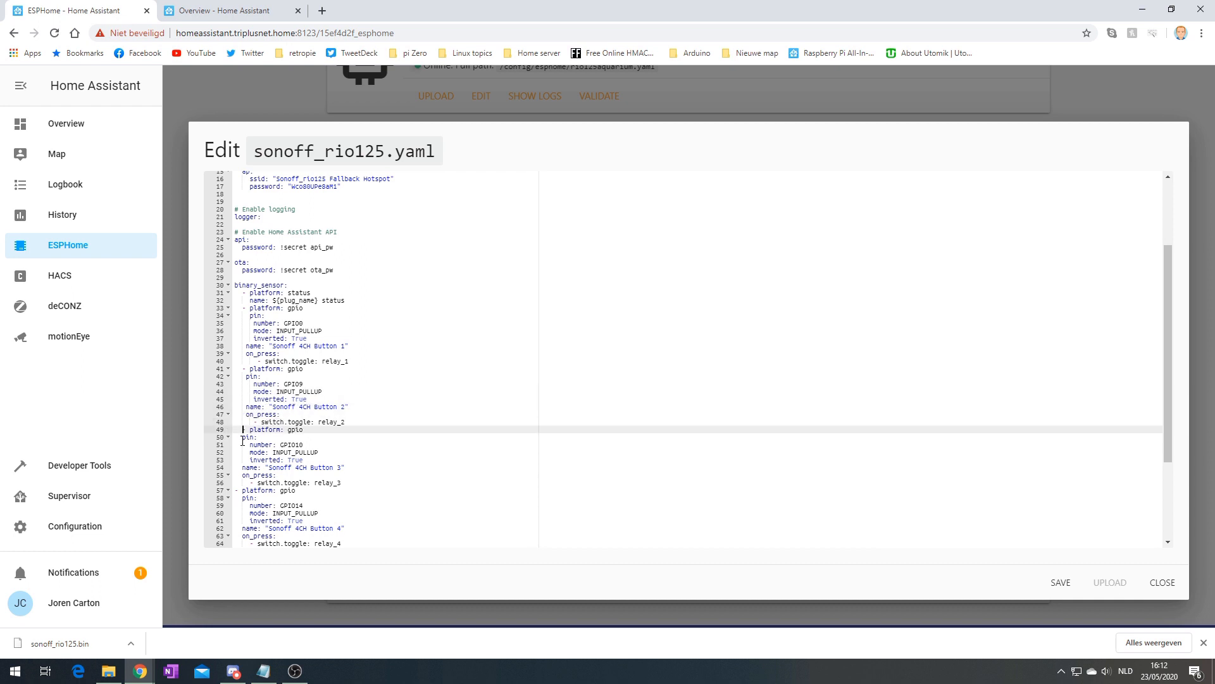
{"action": "left_click", "coordinate": [242, 437]}
{"action": "key", "text": "Tab"}
{"action": "left_click", "coordinate": [246, 445]}
{"action": "key", "text": "Tab"}
{"action": "left_click", "coordinate": [247, 452]}
{"action": "key", "text": "Tab"}
{"action": "left_click", "coordinate": [246, 460]}
{"action": "key", "text": "Tab"}
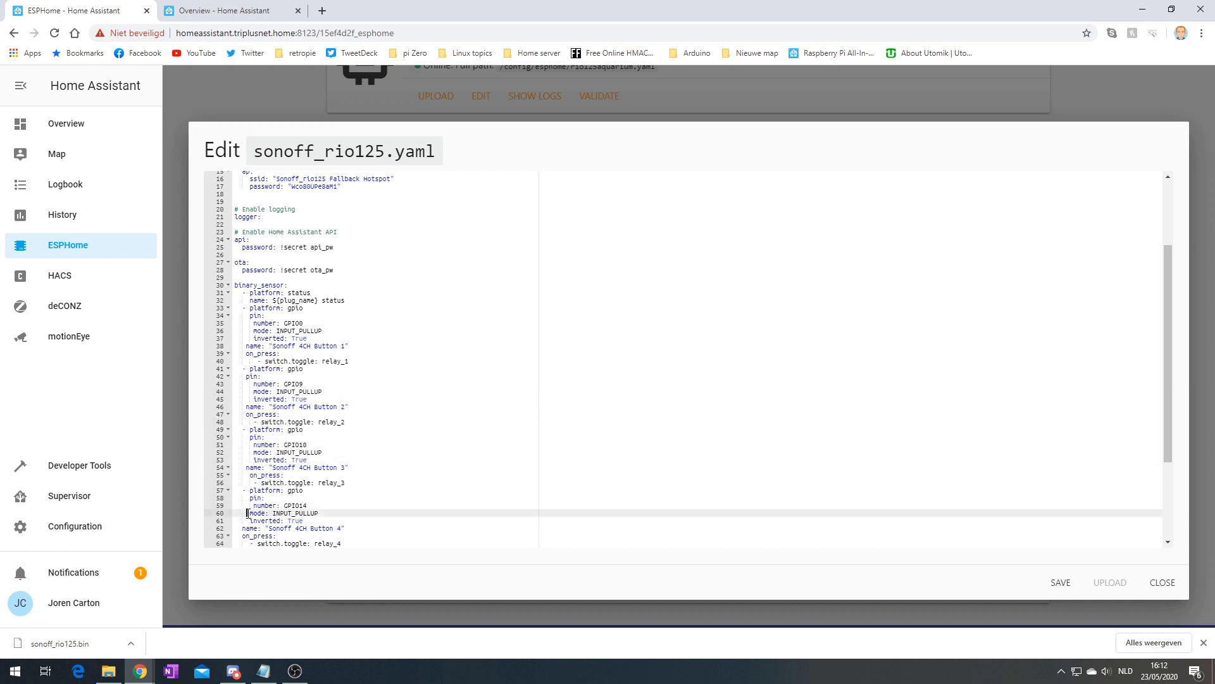
{"action": "key", "text": "Tab"}
{"action": "left_click", "coordinate": [247, 521]}
{"action": "key", "text": "Tab"}
{"action": "scroll", "coordinate": [250, 514], "scroll_direction": "down", "scroll_amount": 4}
{"action": "left_click", "coordinate": [243, 452]}
{"action": "key", "text": "Tab"}
{"action": "left_click", "coordinate": [243, 460]}
{"action": "key", "text": "Tab"}
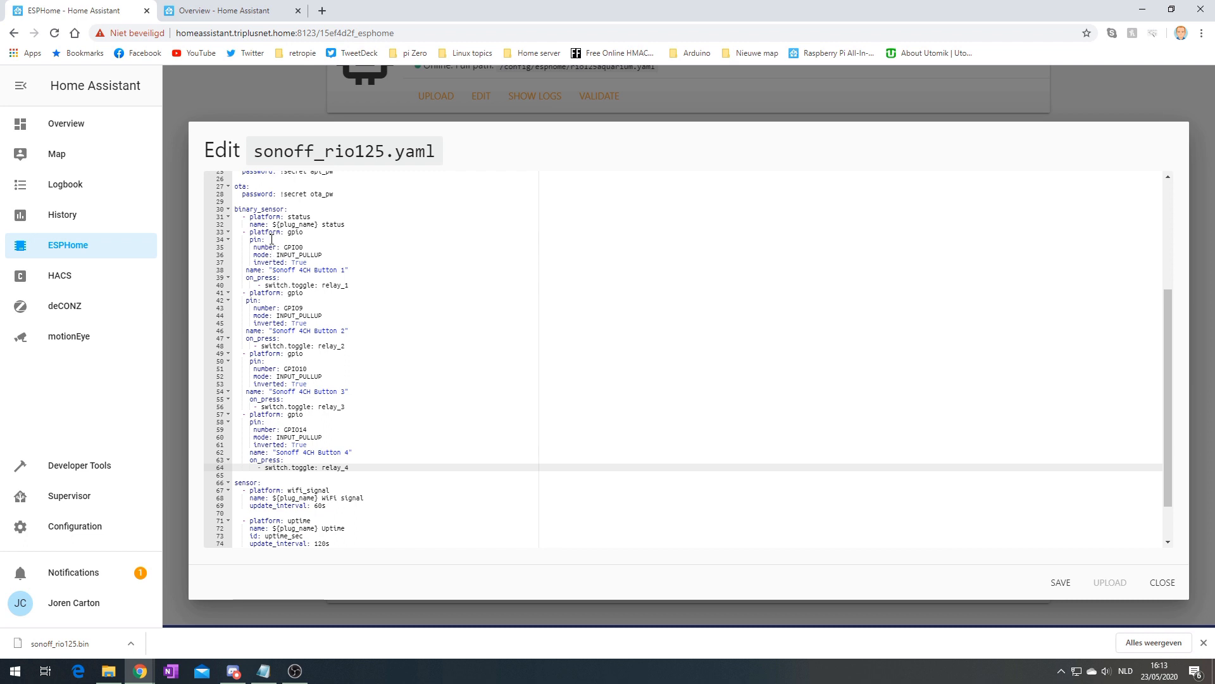
Check the first button's pin settings and its relay_1 toggle action
{"action": "left_click_drag", "start_coordinate": [251, 241], "coordinate": [359, 271]}
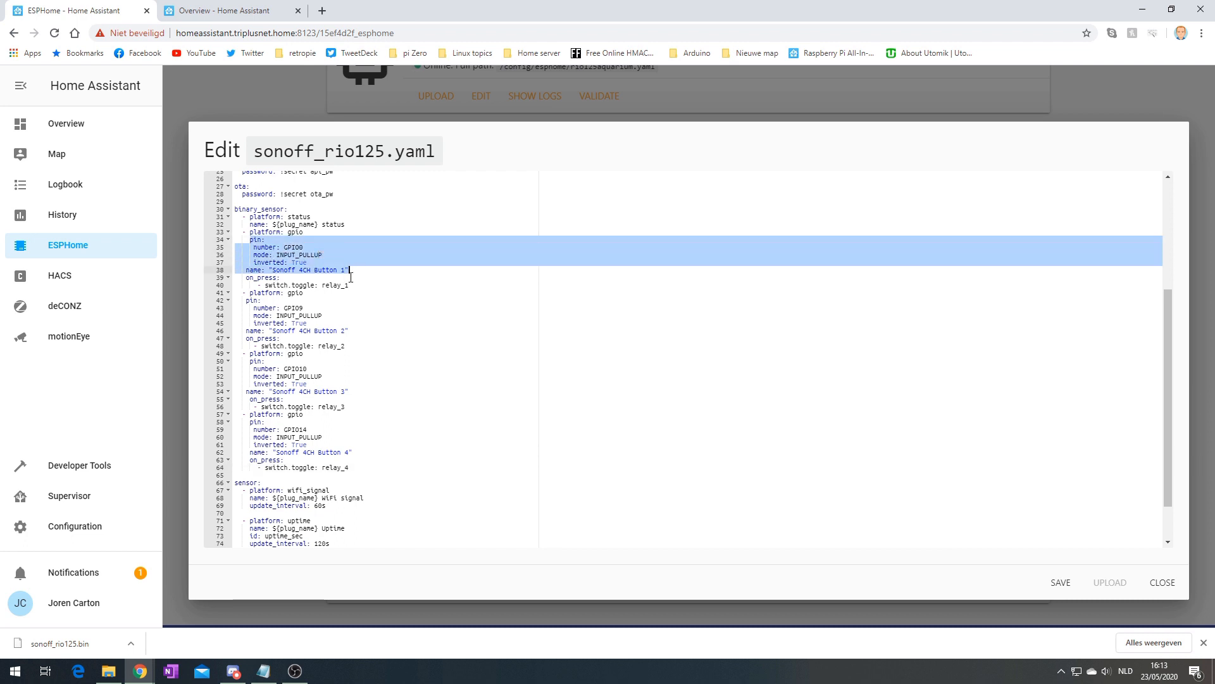
{"action": "left_click_drag", "start_coordinate": [246, 277], "coordinate": [348, 286]}
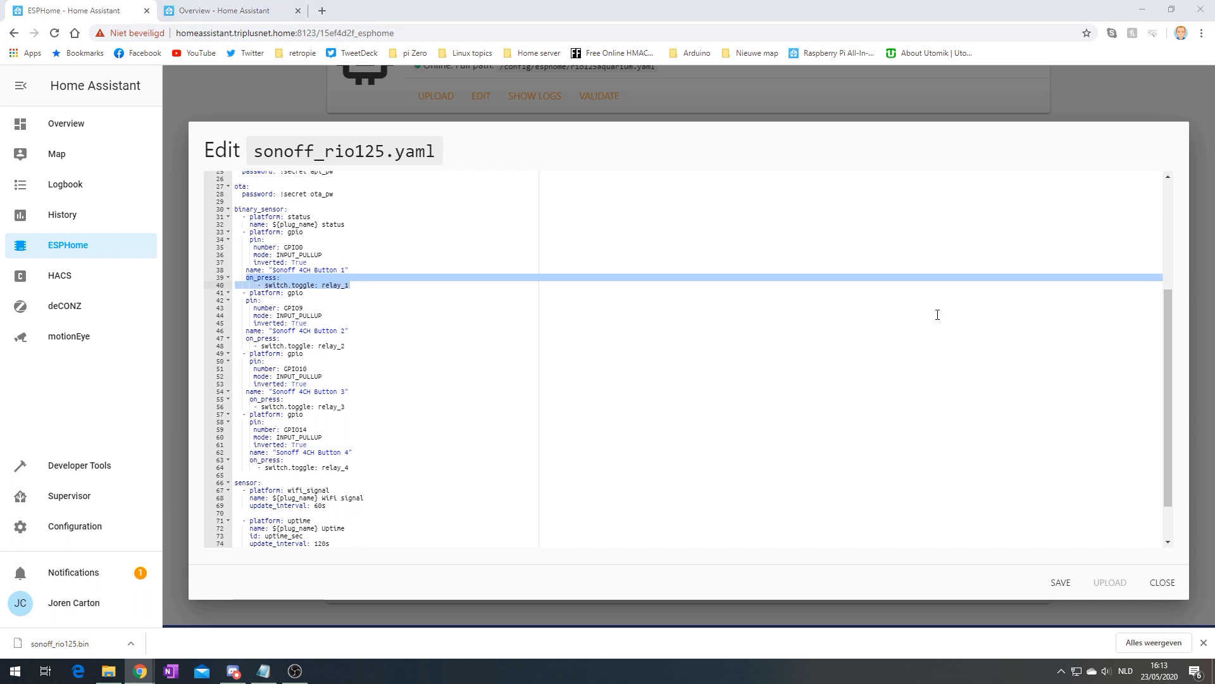
{"action": "scroll", "coordinate": [1168, 355], "scroll_direction": "down", "scroll_amount": 1}
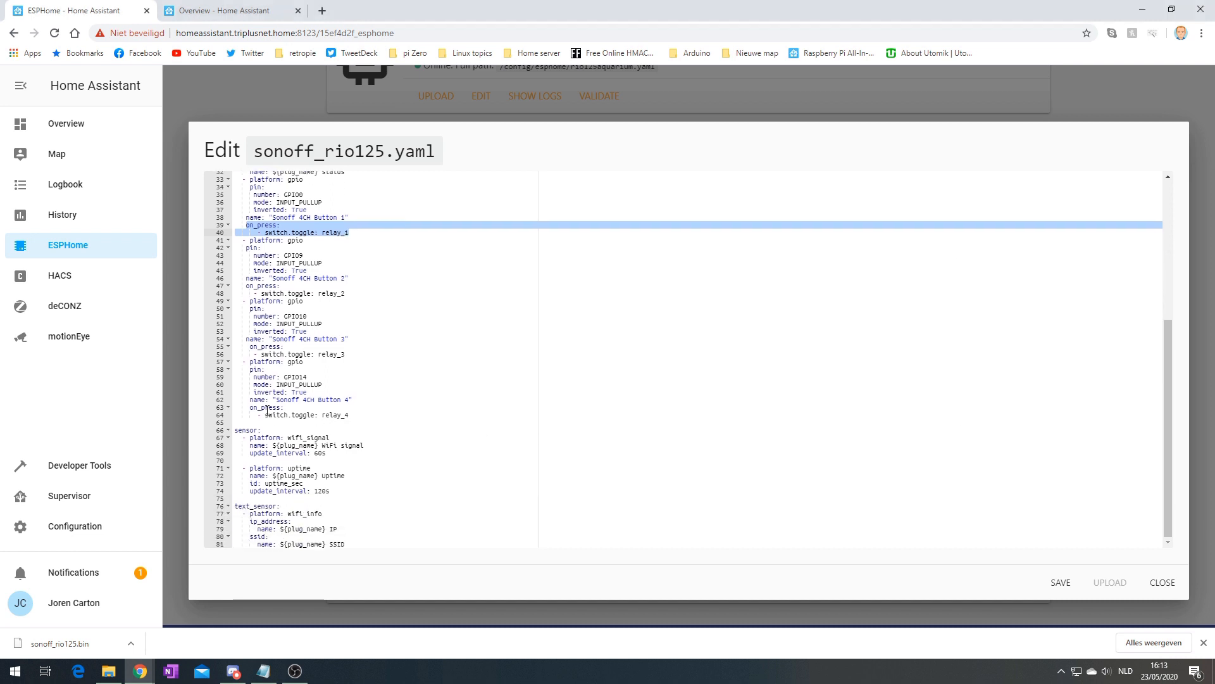
Paste the four relay switch entries below the buttons, leaving a blank line before the sensor section
{"action": "left_click", "coordinate": [238, 423]}
{"action": "key", "text": "Return"}
{"action": "key", "text": "Return"}
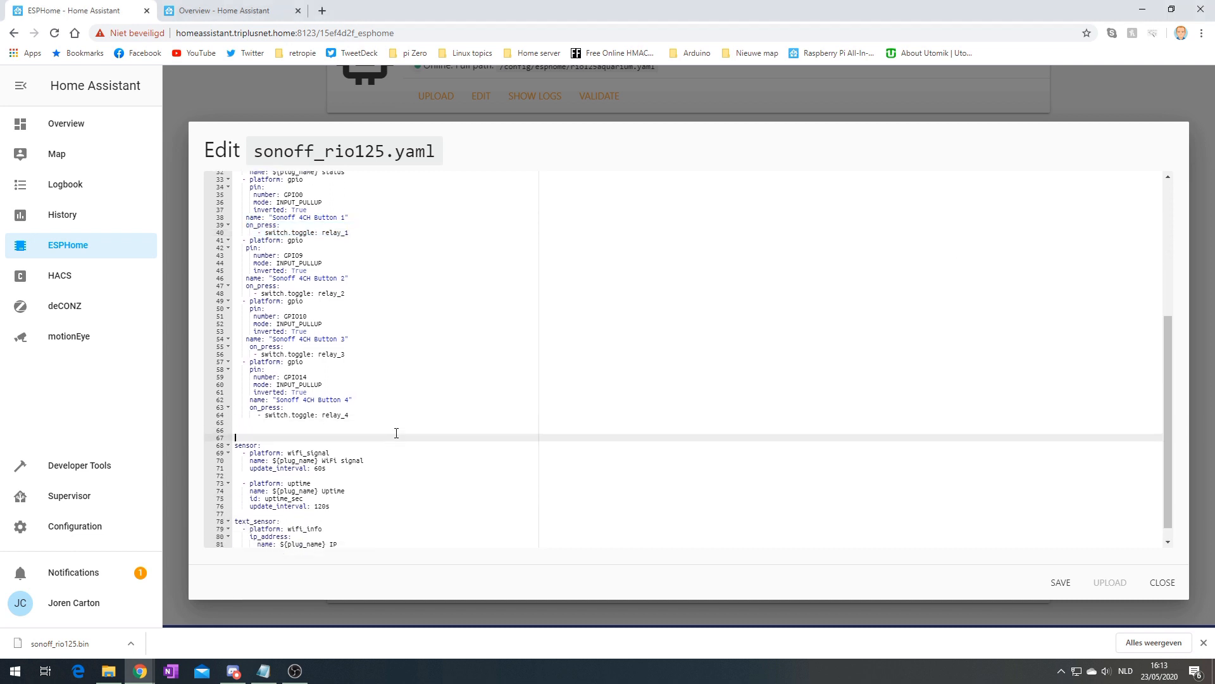
{"action": "key", "text": "Up"}
{"action": "type", "text": "switch: - platform: gpio   name: \"Sonoff 4CH Relay 1\"   pin: GPIO12   id: relay_1 - platform: gpio   name: \"Sonoff 4CH Relay 2\"   pin: GPIO5   id: relay_2 - platform: gpio   name: \"Sonoff 4CH Relay 3\"   pin: GPIO4   id: relay_3 - platform: gpio   name: \"Sonoff 4CH Relay 4\"   pin: GPIO15   id: relay_4"}
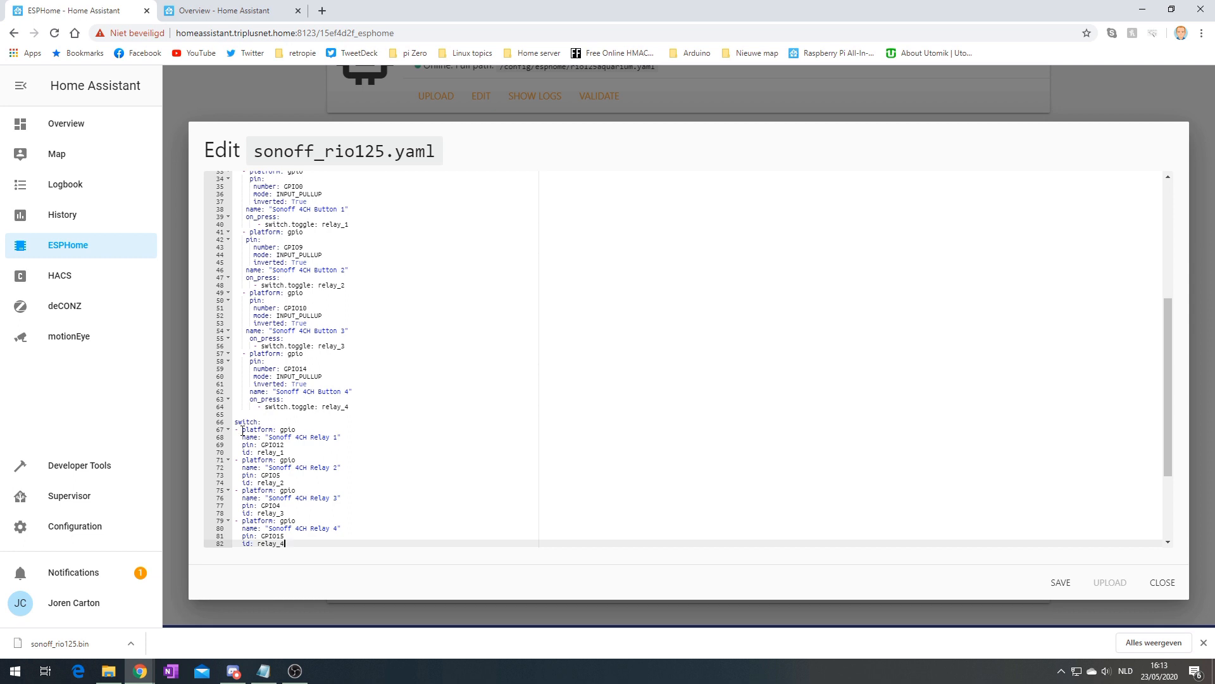
Indent the relay 1 and relay 2 entry lines under switch:
{"action": "left_click", "coordinate": [236, 429]}
{"action": "key", "text": "Tab"}
{"action": "left_click", "coordinate": [242, 437]}
{"action": "key", "text": "Tab"}
{"action": "left_click", "coordinate": [243, 453]}
{"action": "key", "text": "Tab"}
{"action": "left_click", "coordinate": [236, 460]}
{"action": "key", "text": "Tab"}
{"action": "left_click", "coordinate": [241, 468]}
{"action": "key", "text": "Tab"}
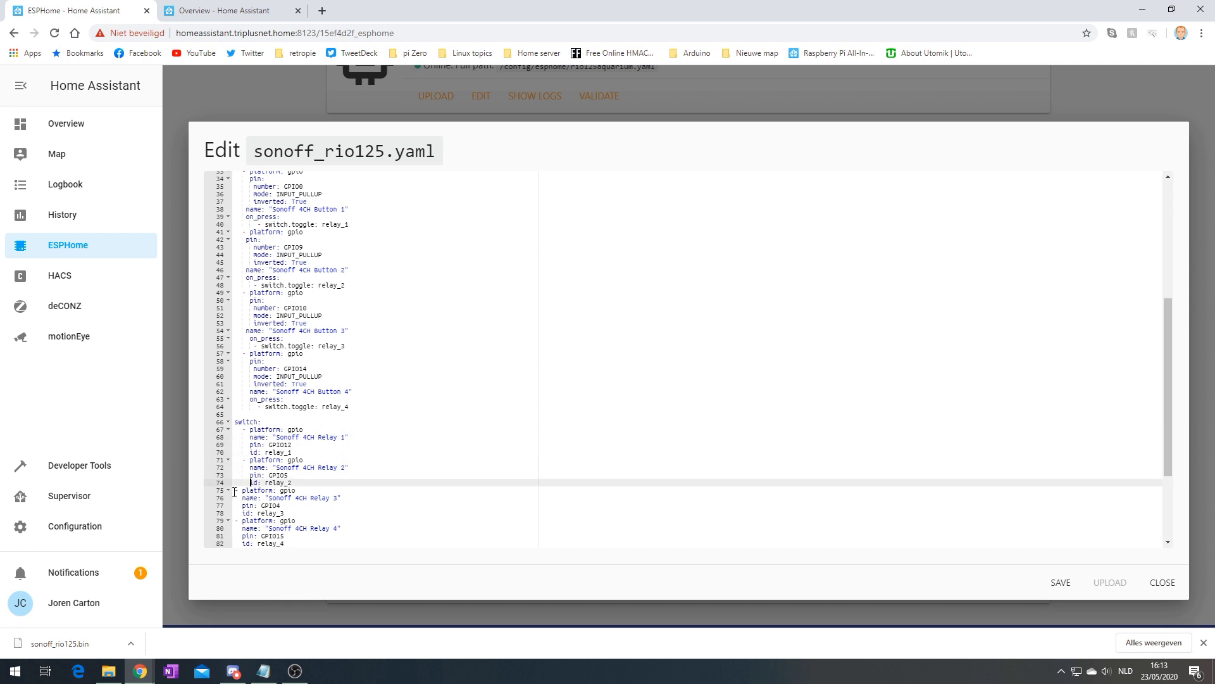
{"action": "left_click", "coordinate": [236, 491]}
Indent the relay 3 and relay 4 lines, including pin: GPIO15 and id: relay_4, under switch:
{"action": "key", "text": "Tab"}
{"action": "left_click", "coordinate": [236, 521]}
{"action": "scroll", "coordinate": [247, 509], "scroll_direction": "down", "scroll_amount": 2}
{"action": "left_click", "coordinate": [242, 400]}
{"action": "key", "text": "Tab"}
{"action": "left_click", "coordinate": [244, 408]}
{"action": "key", "text": "Tab"}
{"action": "left_click", "coordinate": [243, 415]}
{"action": "key", "text": "Tab"}
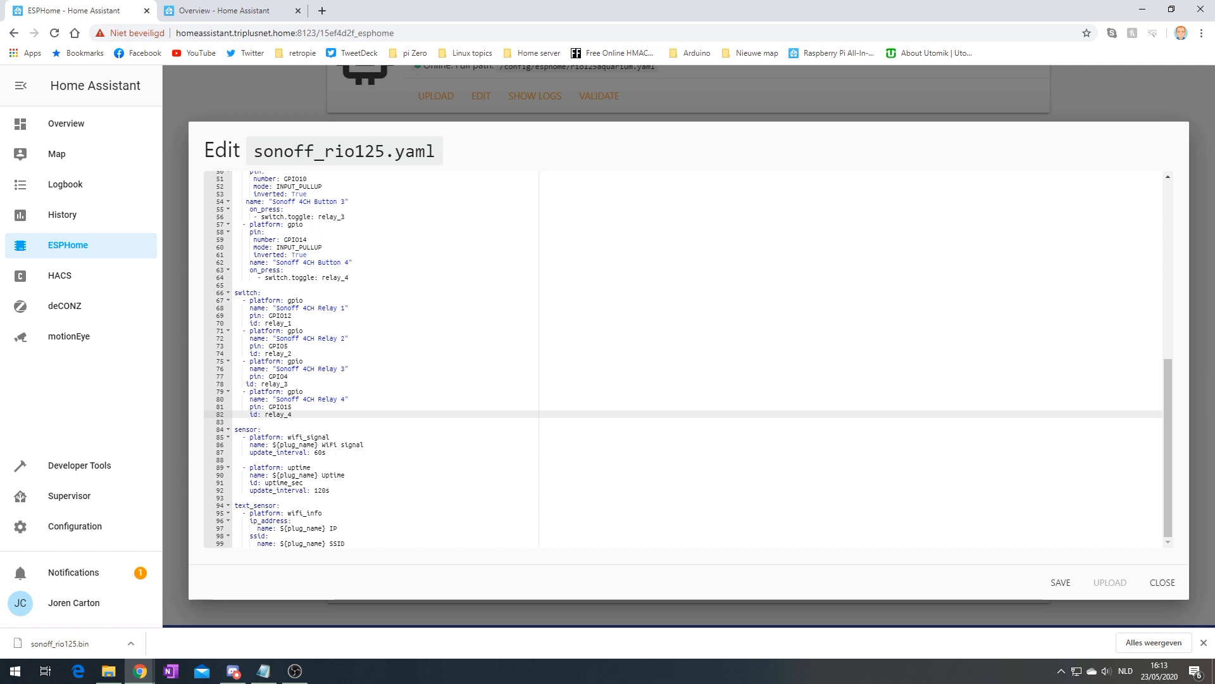
{"action": "key", "text": "alt+Tab"}
{"action": "left_click_drag", "start_coordinate": [1214, 105], "coordinate": [564, 0]}
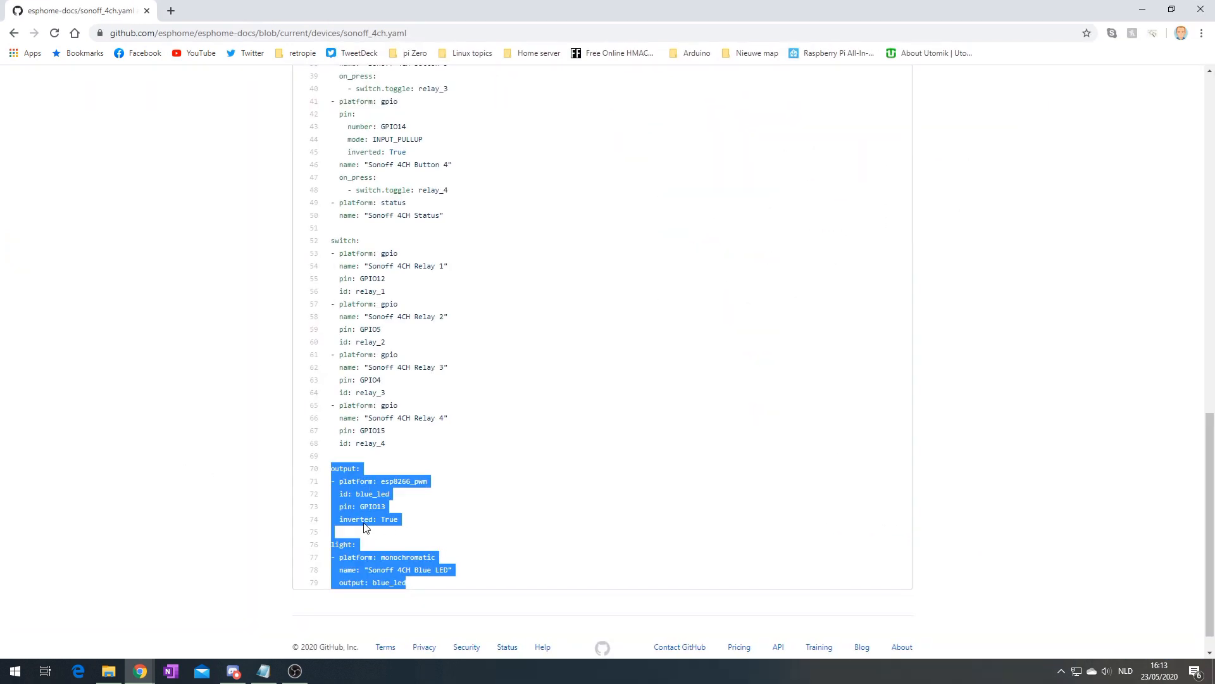
{"action": "scroll", "coordinate": [406, 501], "scroll_direction": "down", "scroll_amount": 1}
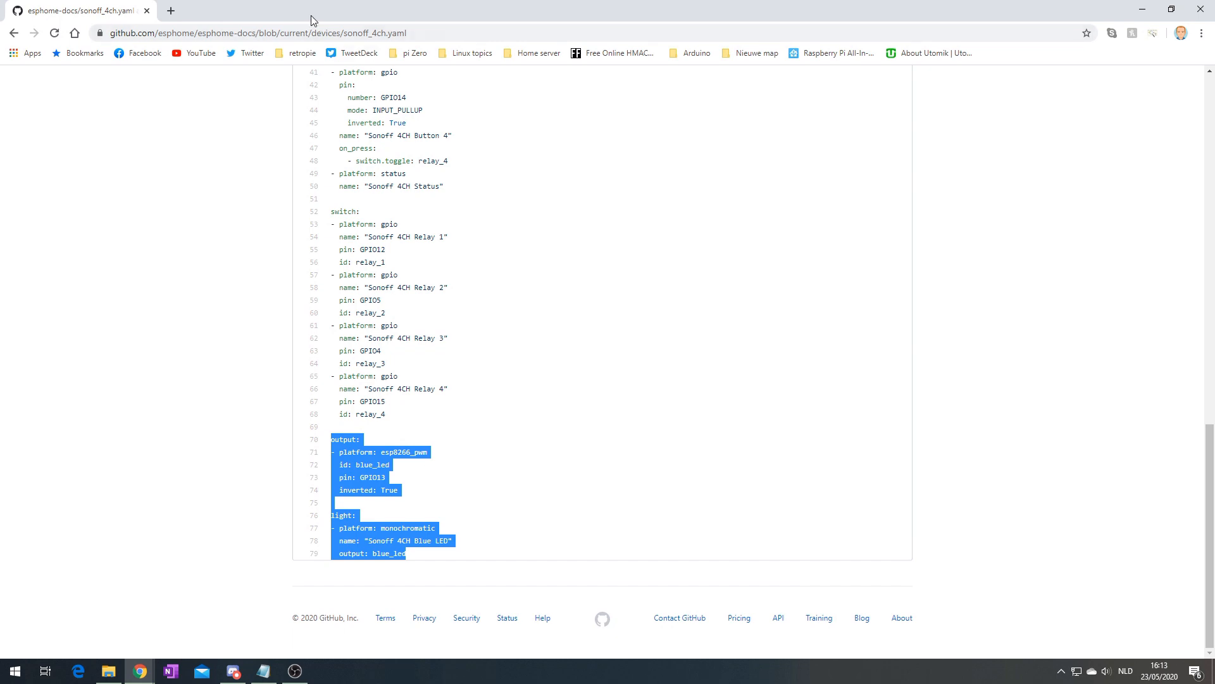
{"action": "left_click_drag", "start_coordinate": [310, 15], "coordinate": [1214, 190]}
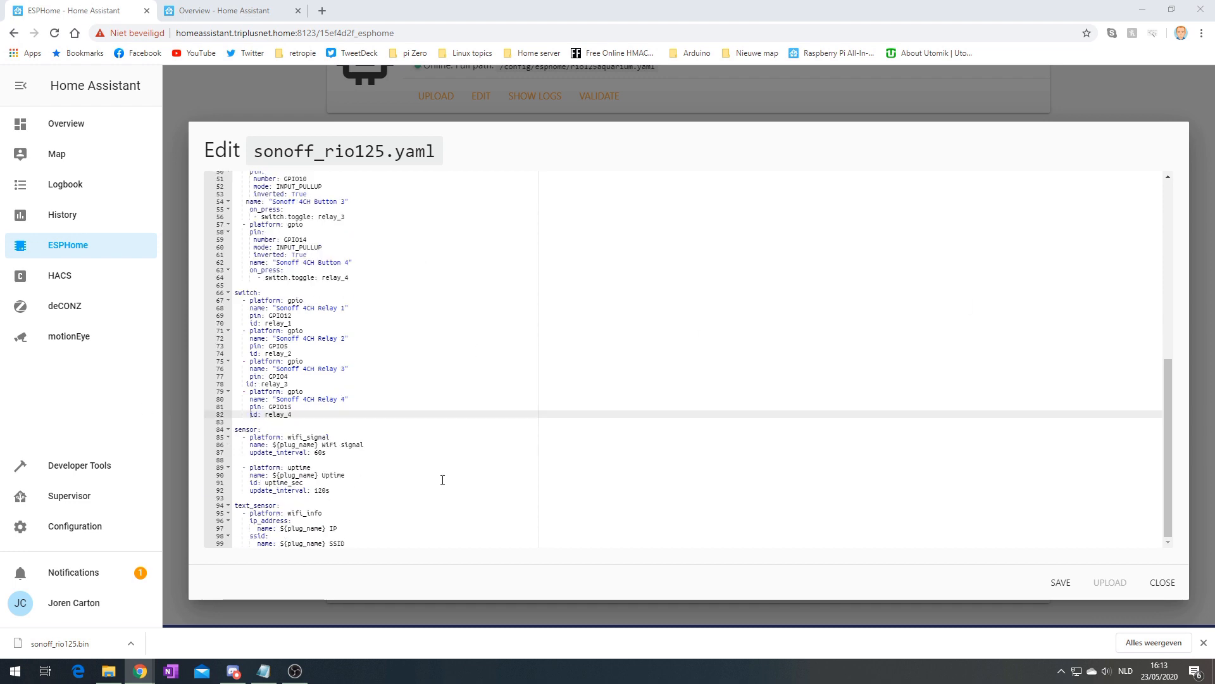
Save sonoff_rio125.yaml and validate it to read the first indentation error
{"action": "left_click", "coordinate": [1057, 583]}
{"action": "left_click", "coordinate": [1164, 582]}
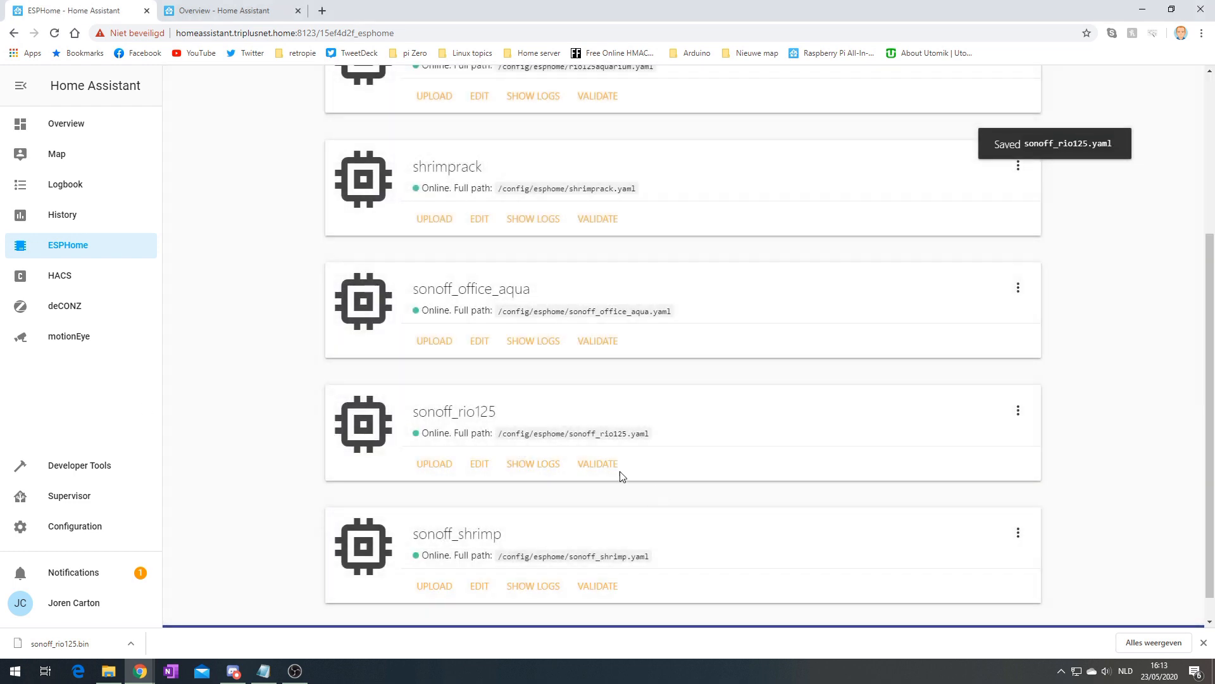
{"action": "left_click", "coordinate": [614, 466]}
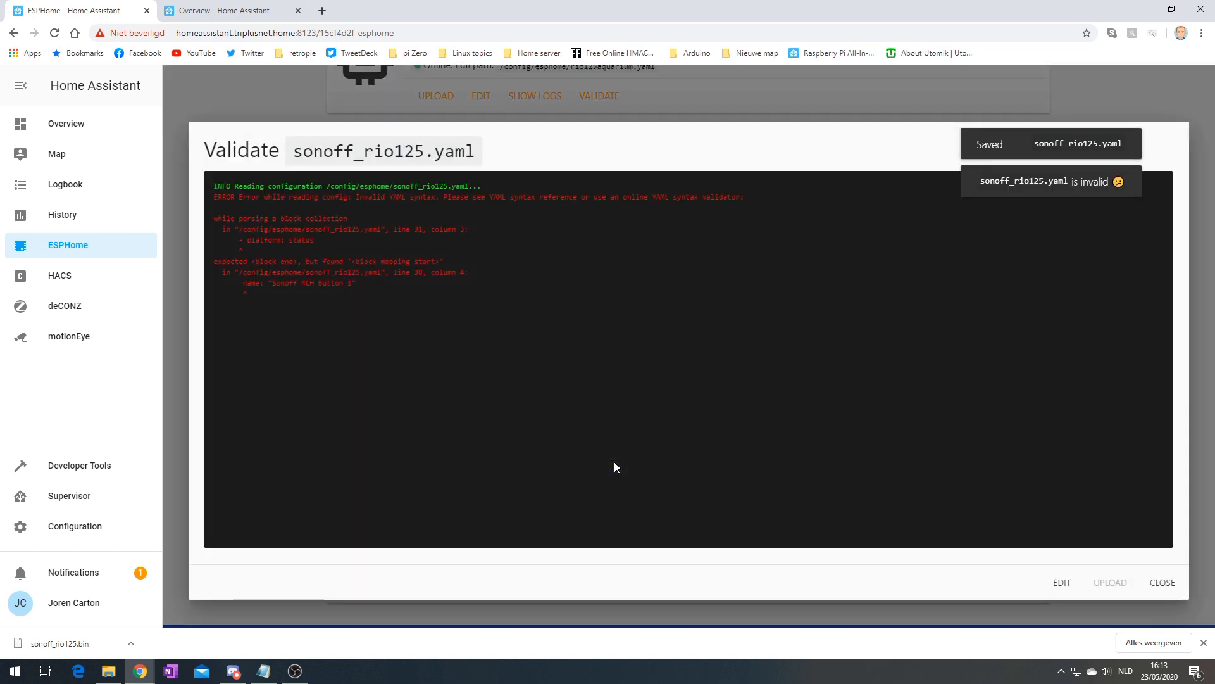
{"action": "left_click_drag", "start_coordinate": [239, 240], "coordinate": [245, 242]}
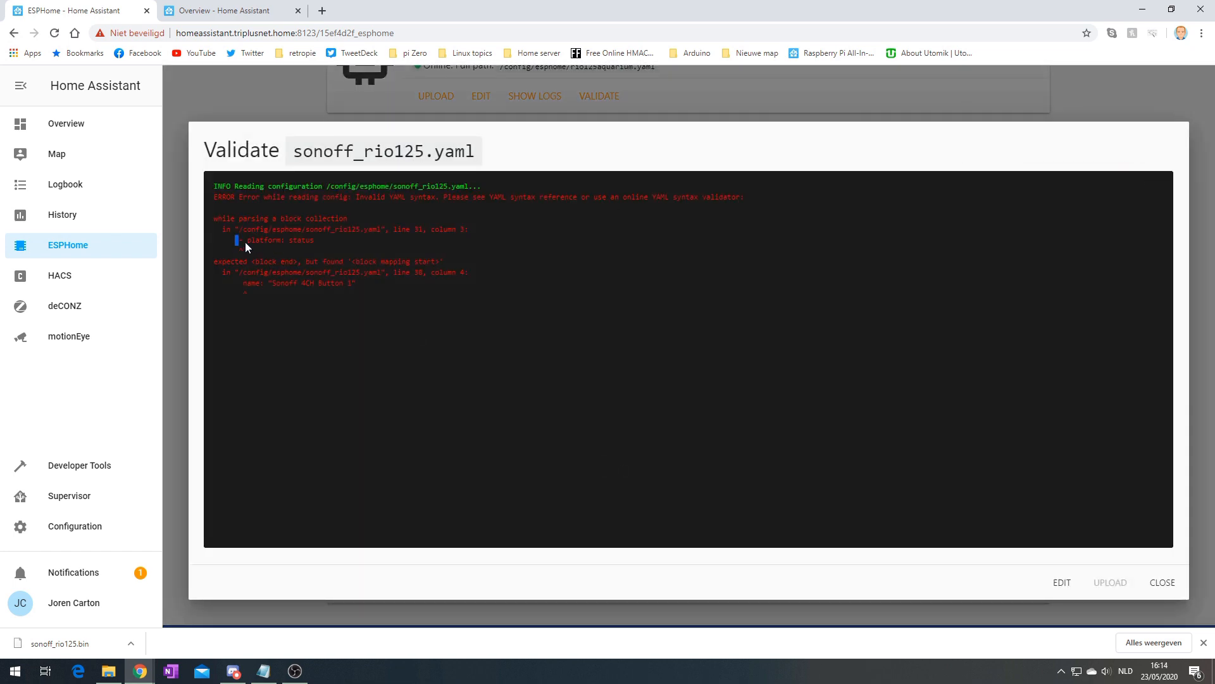
Fix the indentation of the binary sensor platform on line 33 and save
{"action": "left_click", "coordinate": [1162, 583]}
{"action": "left_click", "coordinate": [481, 461]}
{"action": "scroll", "coordinate": [285, 465], "scroll_direction": "down", "scroll_amount": 7}
{"action": "scroll", "coordinate": [299, 464], "scroll_direction": "up", "scroll_amount": 4}
{"action": "left_click", "coordinate": [305, 251]}
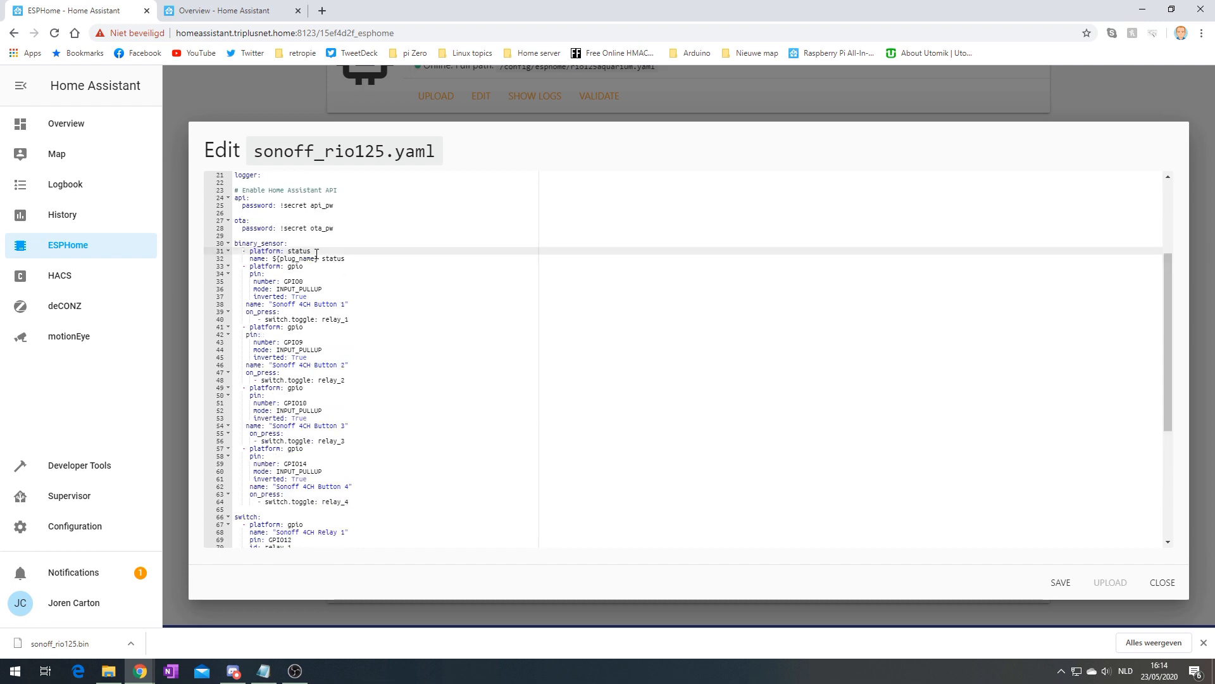
{"action": "double_click", "coordinate": [265, 267]}
{"action": "left_click", "coordinate": [1156, 582]}
{"action": "left_click", "coordinate": [608, 463]}
Re-validate, then realign lines 31, 38 and 39 of the Button 1 block and save
{"action": "left_click", "coordinate": [1163, 581]}
{"action": "left_click", "coordinate": [481, 462]}
{"action": "left_click", "coordinate": [236, 403]}
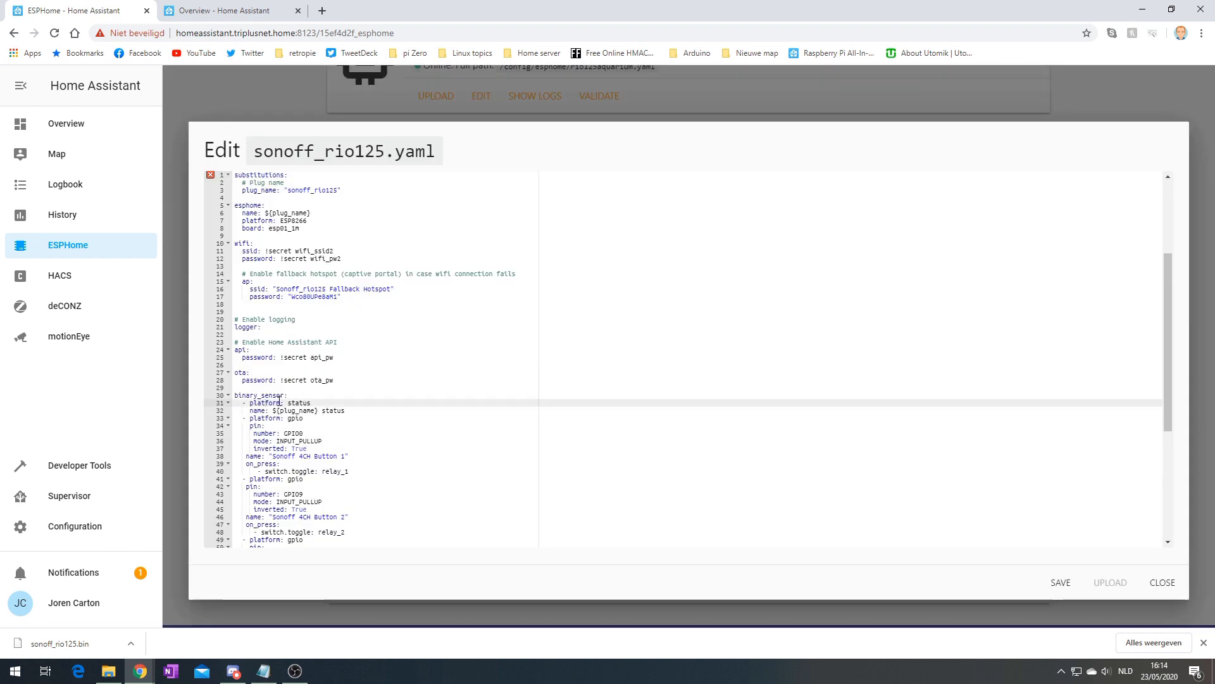
{"action": "double_click", "coordinate": [268, 418]}
{"action": "left_click", "coordinate": [288, 479]}
{"action": "left_click", "coordinate": [247, 457]}
{"action": "left_click", "coordinate": [248, 465]}
{"action": "scroll", "coordinate": [287, 359], "scroll_direction": "down", "scroll_amount": 4}
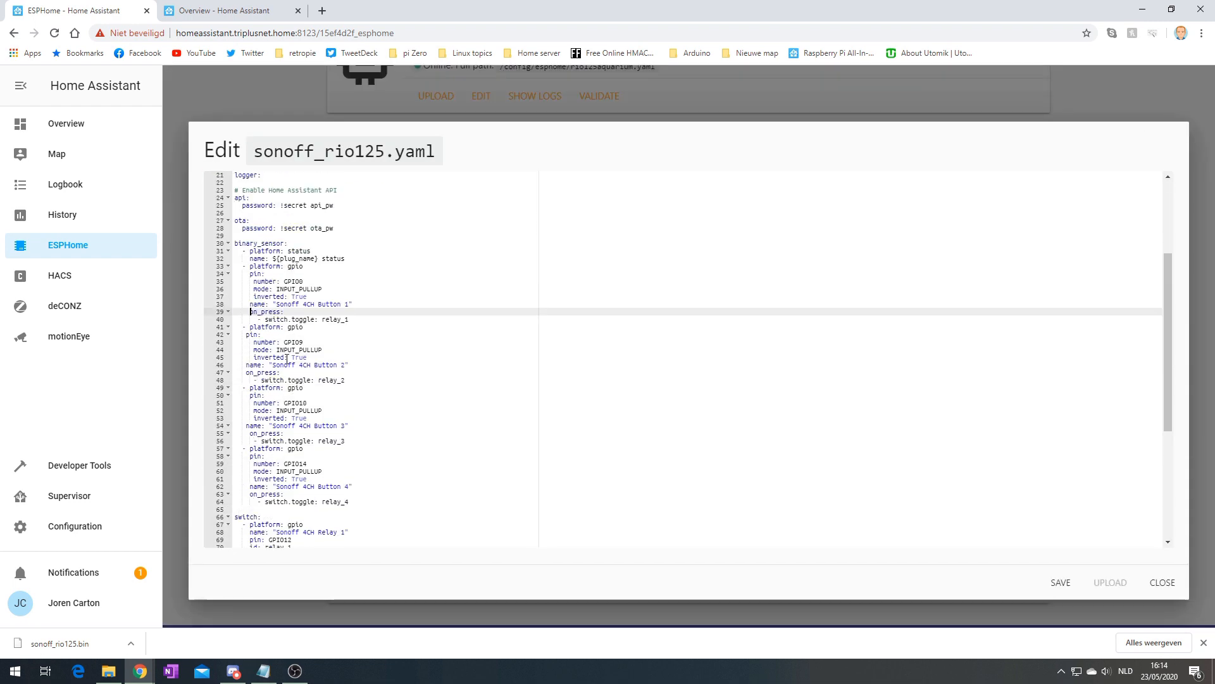
{"action": "left_click", "coordinate": [1061, 582]}
{"action": "left_click", "coordinate": [1163, 582]}
Re-validate and realign the pin: entry on line 42, then save
{"action": "left_click", "coordinate": [605, 465]}
{"action": "mouse_move", "coordinate": [252, 262]}
{"action": "left_mouse_down"}
{"action": "mouse_move", "coordinate": [451, 272]}
{"action": "mouse_move", "coordinate": [261, 283]}
{"action": "left_mouse_up"}
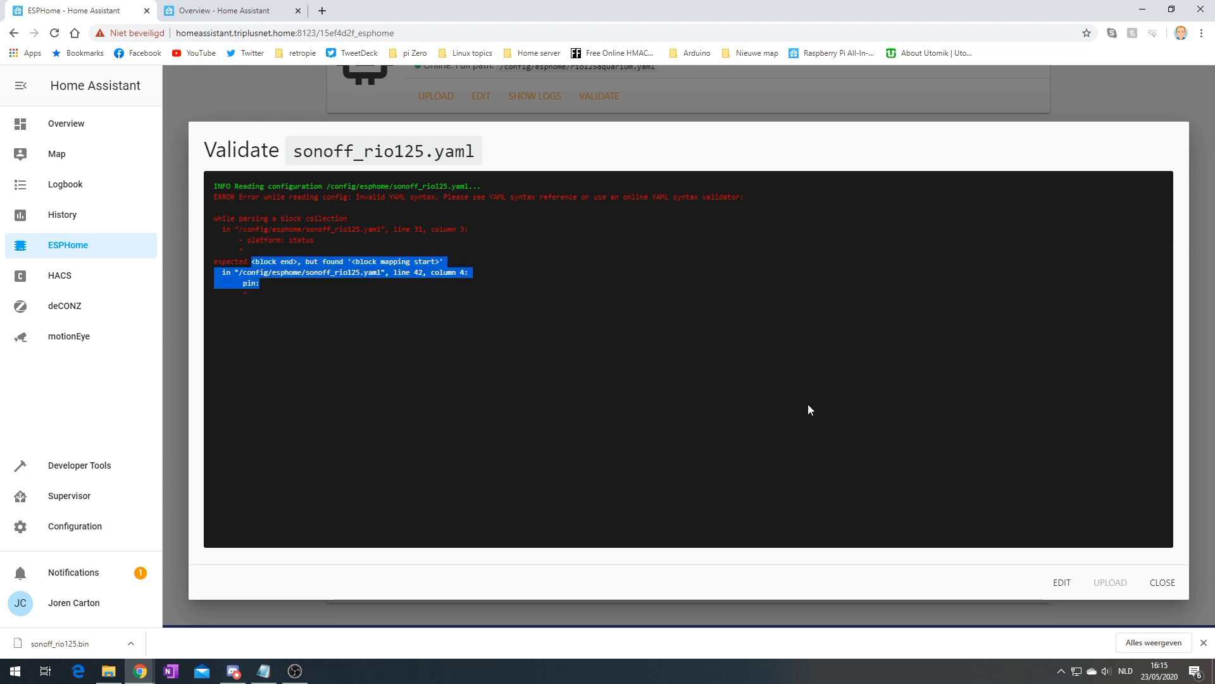
{"action": "left_click", "coordinate": [1163, 582]}
{"action": "left_click", "coordinate": [481, 464]}
{"action": "left_click", "coordinate": [246, 487]}
{"action": "scroll", "coordinate": [274, 505], "scroll_direction": "down", "scroll_amount": 3}
{"action": "left_click", "coordinate": [1062, 583]}
Re-validate and adjust the name entry on line 32, then save
{"action": "left_click", "coordinate": [1163, 582]}
{"action": "left_click", "coordinate": [608, 466]}
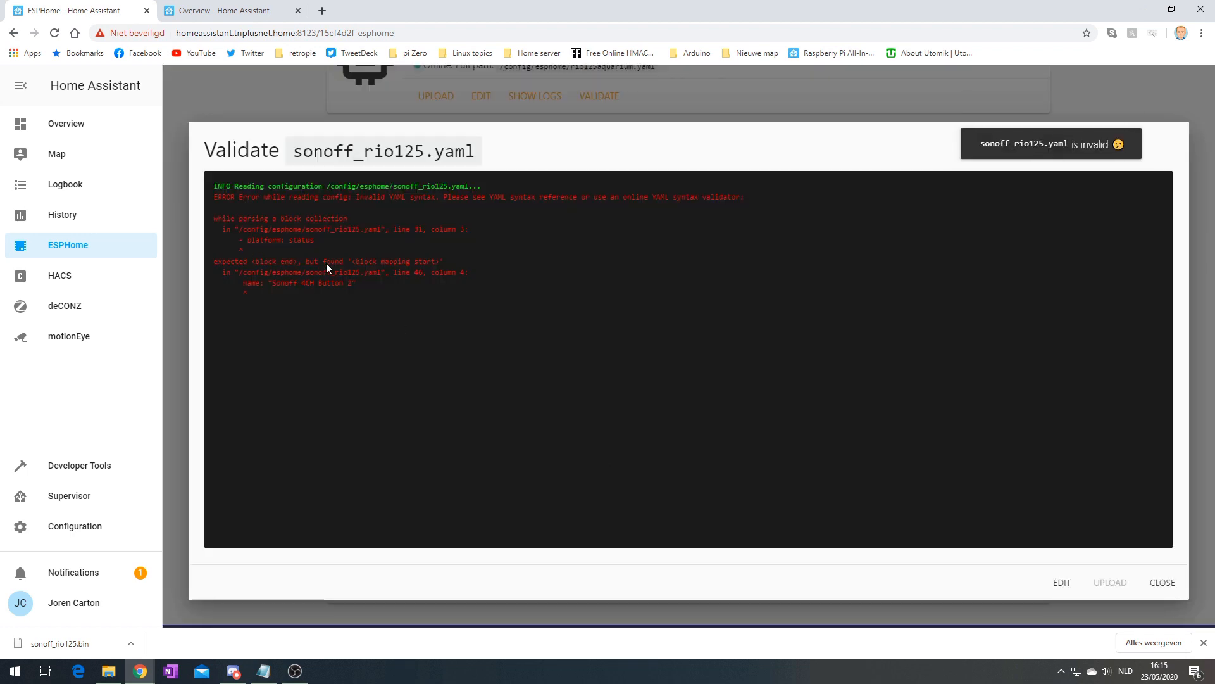
{"action": "left_click", "coordinate": [1062, 583]}
{"action": "left_click", "coordinate": [259, 373]}
{"action": "left_click", "coordinate": [1061, 582]}
{"action": "left_click", "coordinate": [1163, 583]}
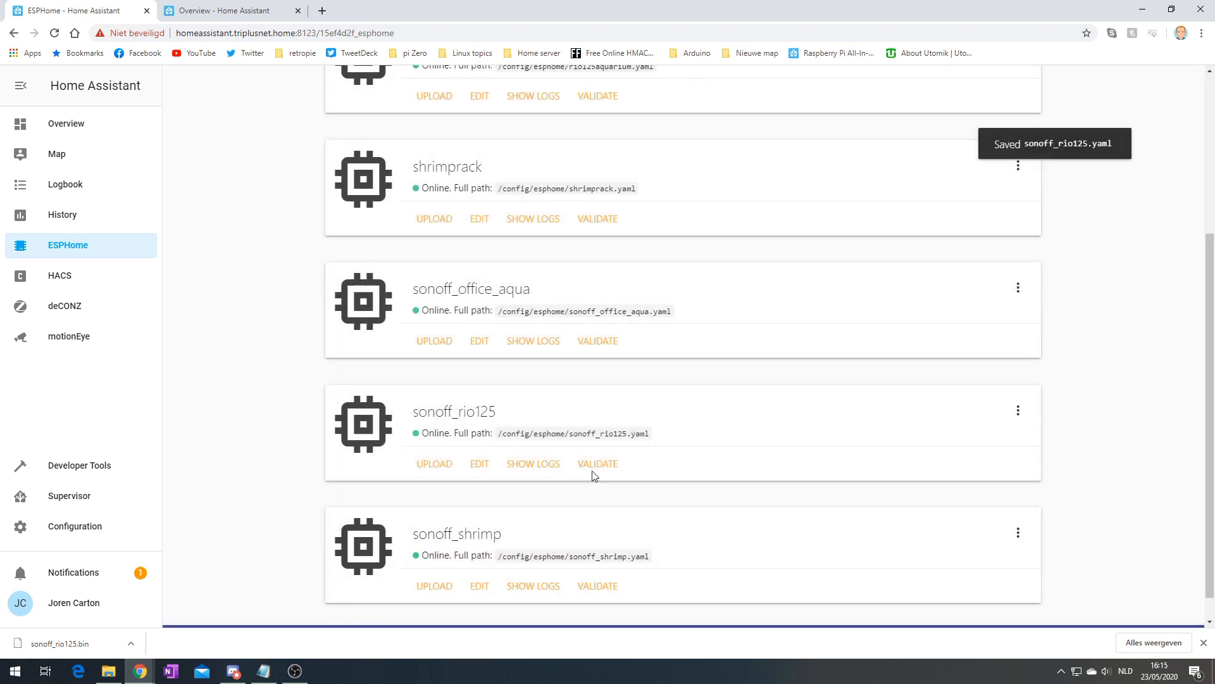
Re-validate and outdent the name on line 32 by two spaces, then save
{"action": "left_click", "coordinate": [600, 464]}
{"action": "left_click", "coordinate": [1163, 583]}
{"action": "left_click", "coordinate": [482, 464]}
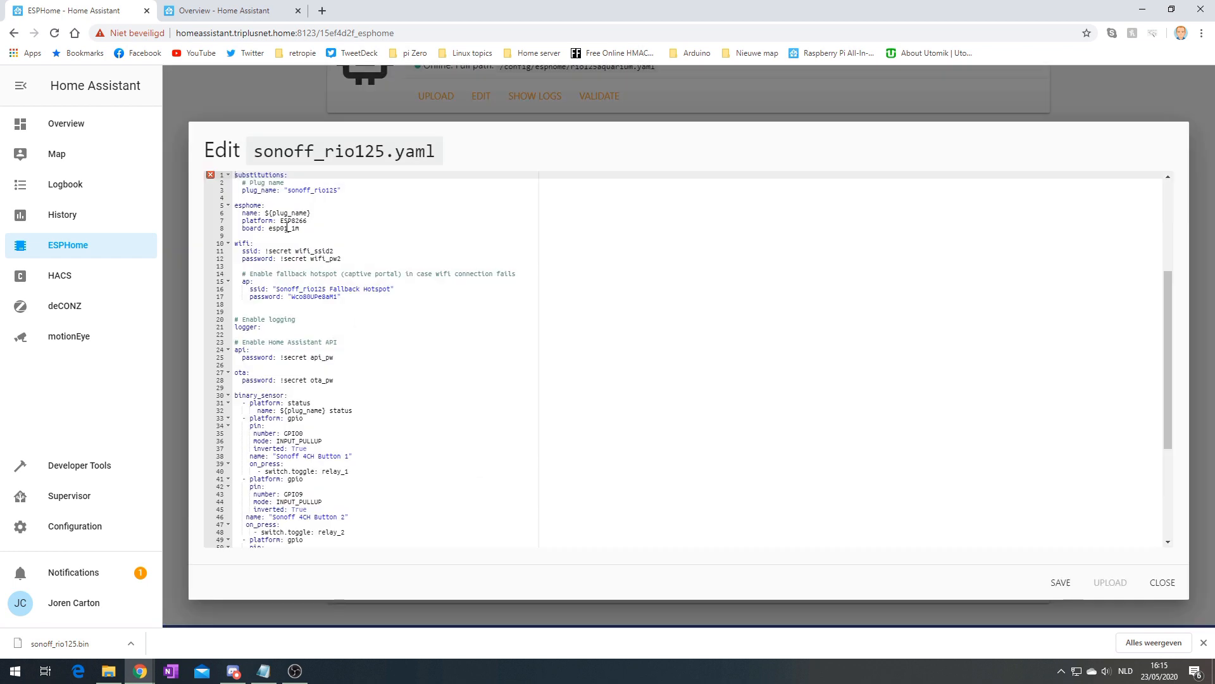
{"action": "left_click", "coordinate": [256, 410]}
{"action": "key", "text": "BackSpace"}
{"action": "left_click", "coordinate": [1061, 582]}
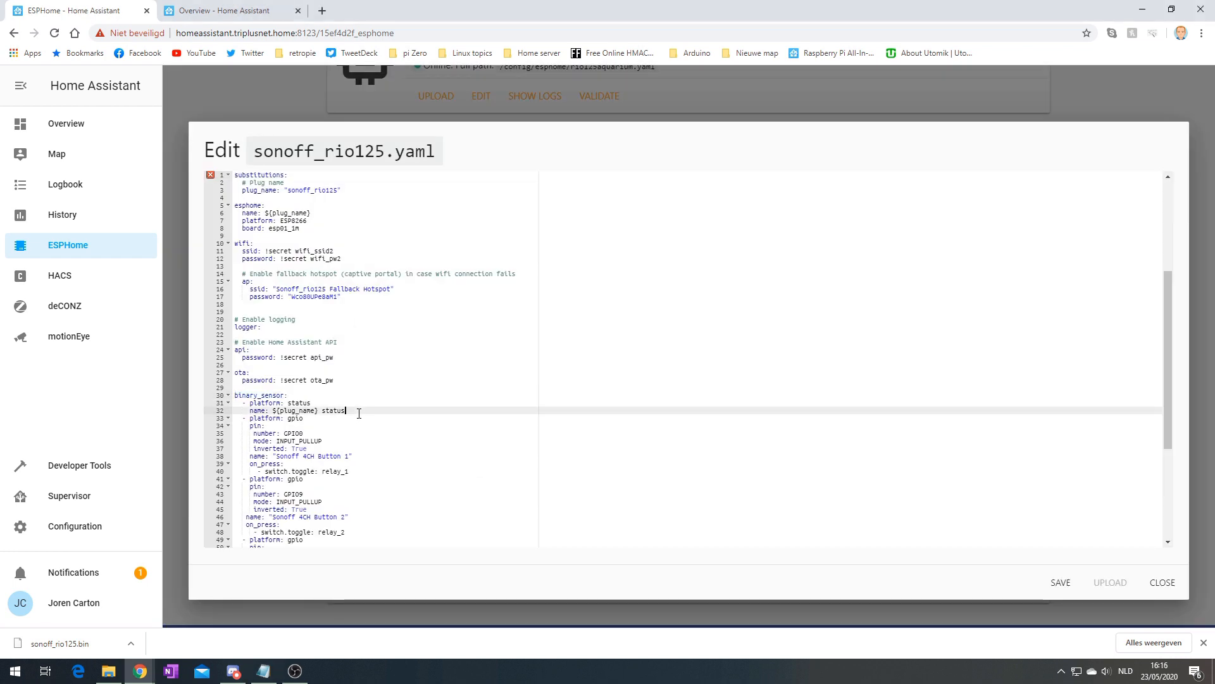
{"action": "left_click", "coordinate": [1163, 583]}
Re-validate and realign the name entries on lines 46 and 54, then save
{"action": "left_click", "coordinate": [599, 465]}
{"action": "left_click_drag", "start_coordinate": [314, 262], "coordinate": [403, 276]}
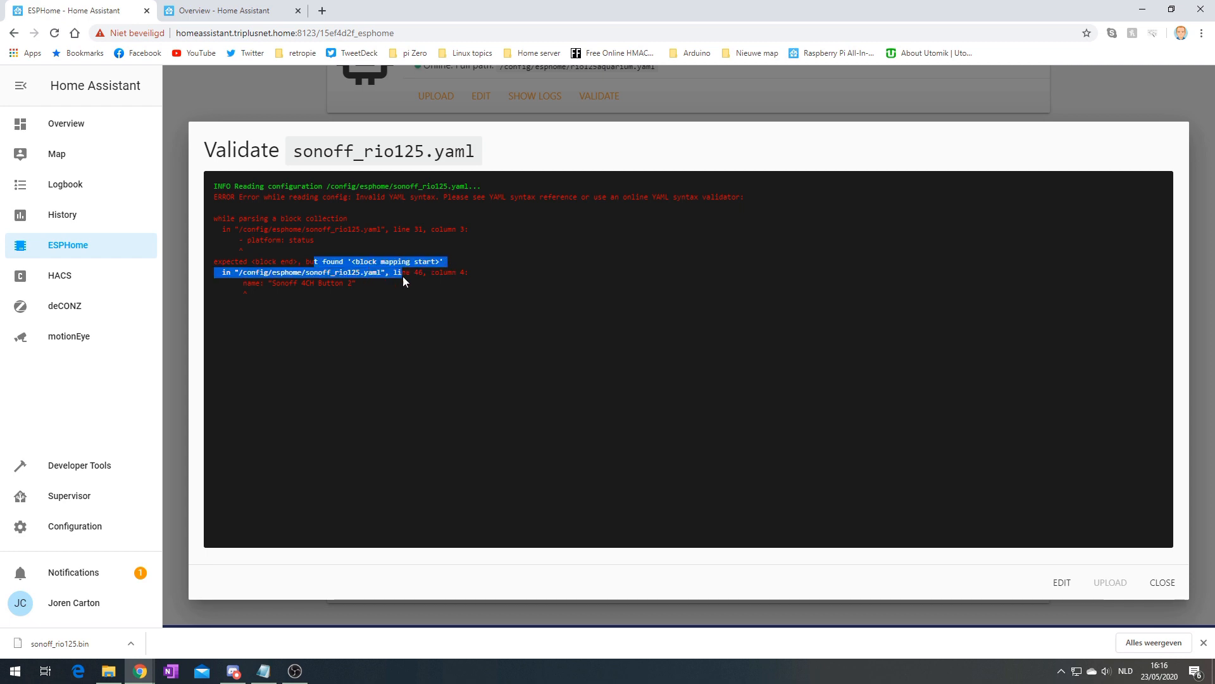
{"action": "left_click", "coordinate": [1062, 582]}
{"action": "scroll", "coordinate": [341, 469], "scroll_direction": "down", "scroll_amount": 2}
{"action": "left_click", "coordinate": [246, 441]}
{"action": "scroll", "coordinate": [266, 443], "scroll_direction": "down", "scroll_amount": 2}
{"action": "left_click", "coordinate": [247, 426]}
{"action": "left_click", "coordinate": [1061, 582]}
{"action": "left_click", "coordinate": [1163, 583]}
Re-validate and realign line 47, then save
{"action": "left_click", "coordinate": [599, 464]}
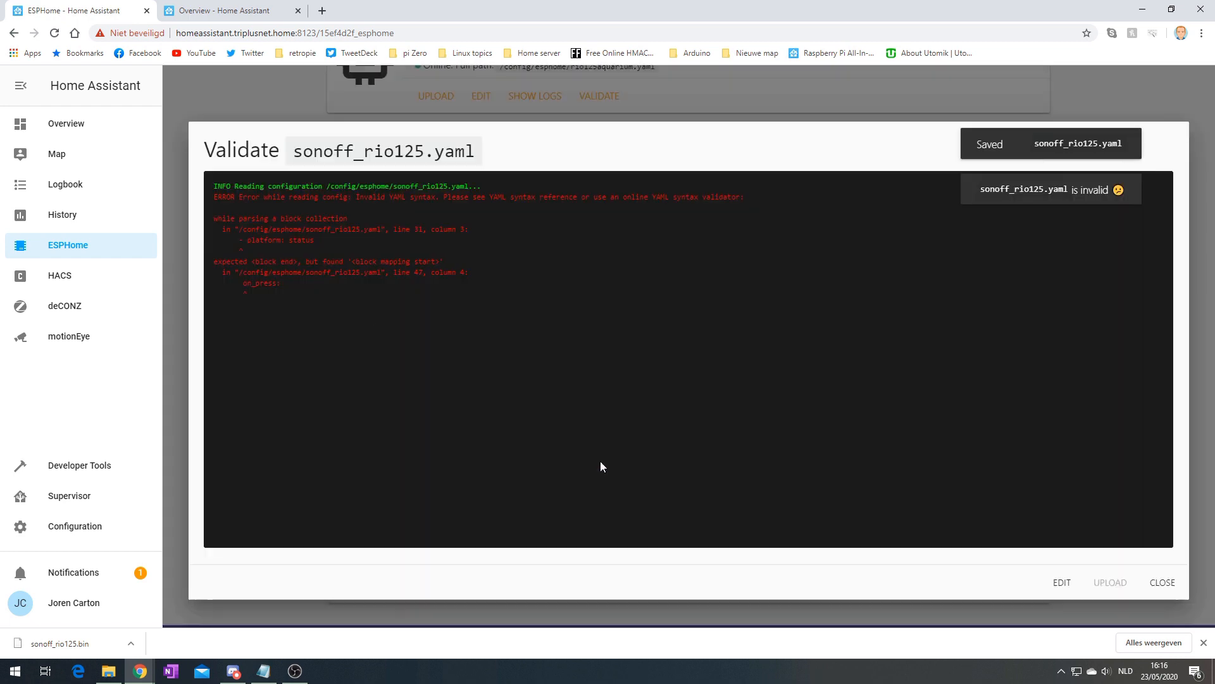
{"action": "left_click", "coordinate": [1162, 582]}
{"action": "left_click", "coordinate": [486, 467]}
{"action": "scroll", "coordinate": [342, 470], "scroll_direction": "down", "scroll_amount": 2}
{"action": "left_click", "coordinate": [247, 448]}
Realign the misaligned relay id line, save, and confirm the configuration now validates
{"action": "left_click", "coordinate": [610, 470]}
{"action": "left_click", "coordinate": [1061, 583]}
{"action": "scroll", "coordinate": [362, 435], "scroll_direction": "down", "scroll_amount": 5}
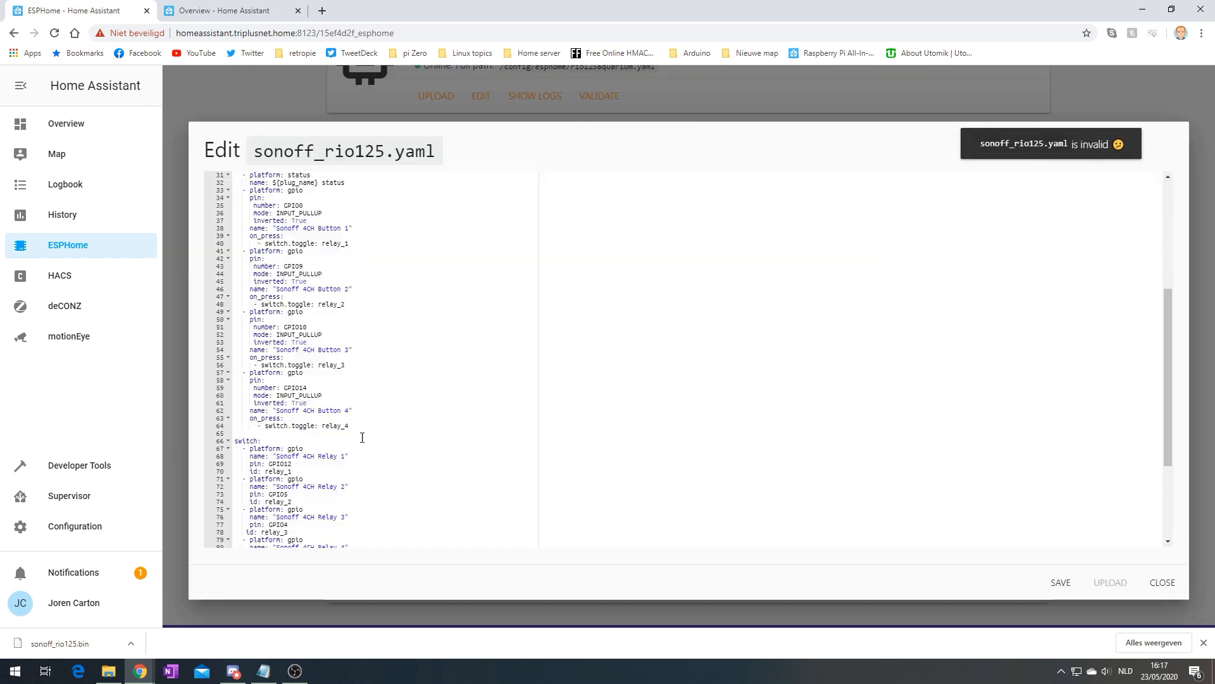
{"action": "left_click", "coordinate": [249, 383]}
{"action": "left_click", "coordinate": [1061, 582]}
{"action": "left_click", "coordinate": [1162, 582]}
{"action": "left_click", "coordinate": [605, 464]}
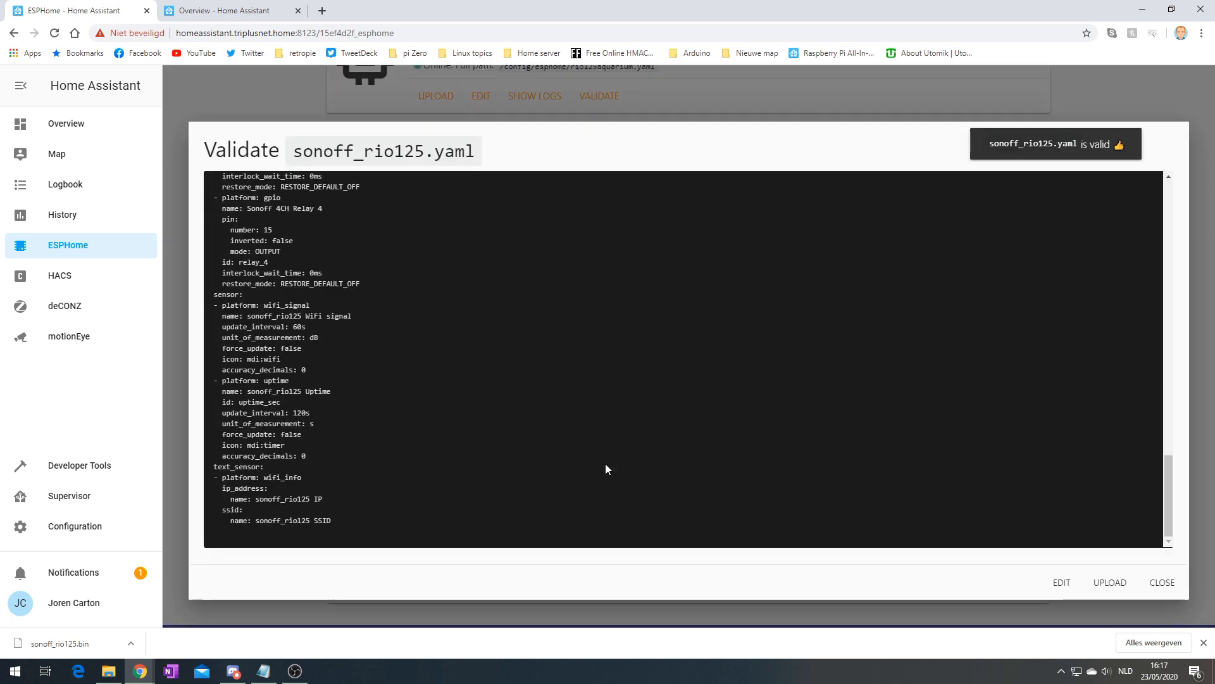
{"action": "left_click_drag", "start_coordinate": [1167, 514], "coordinate": [1160, 230]}
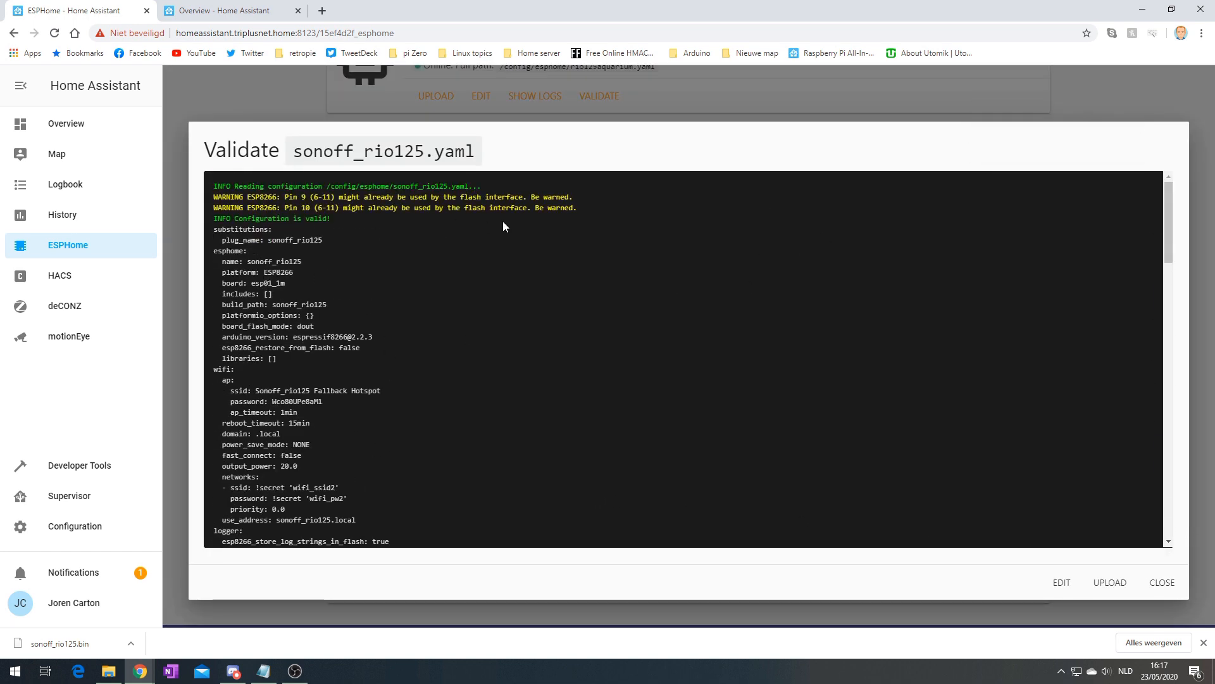
{"action": "left_click", "coordinate": [1160, 586]}
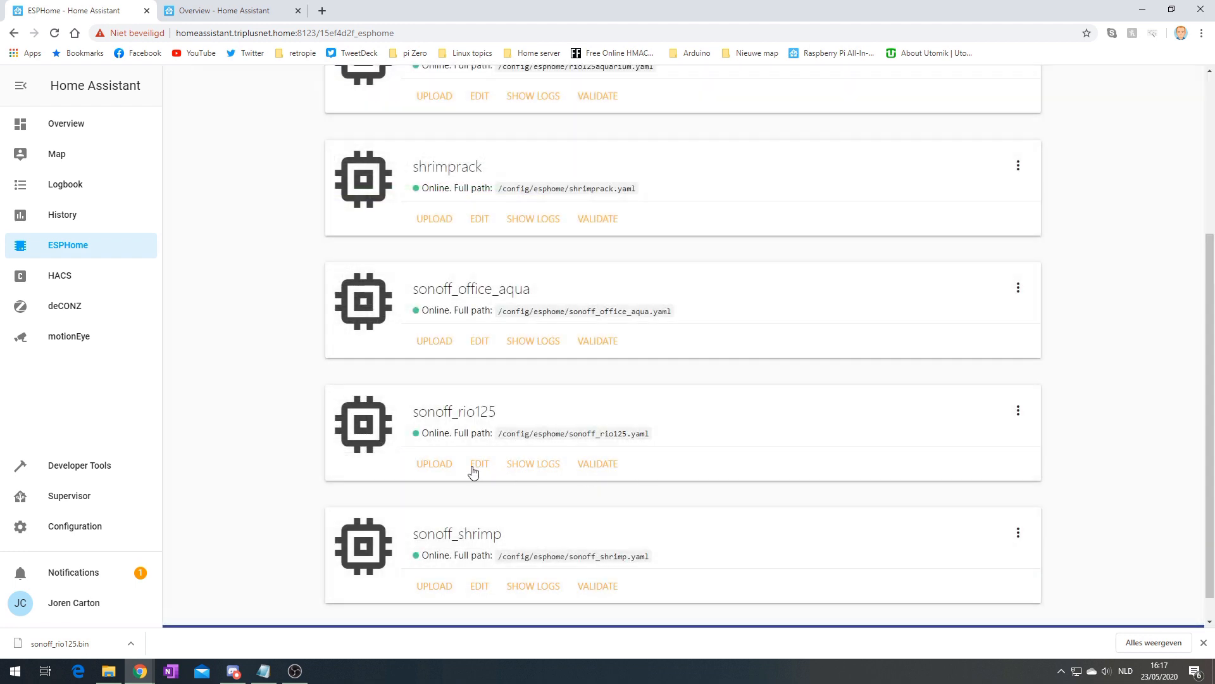
Compile and OTA-upload the updated sonoff_rio125 firmware
{"action": "left_click", "coordinate": [443, 465]}
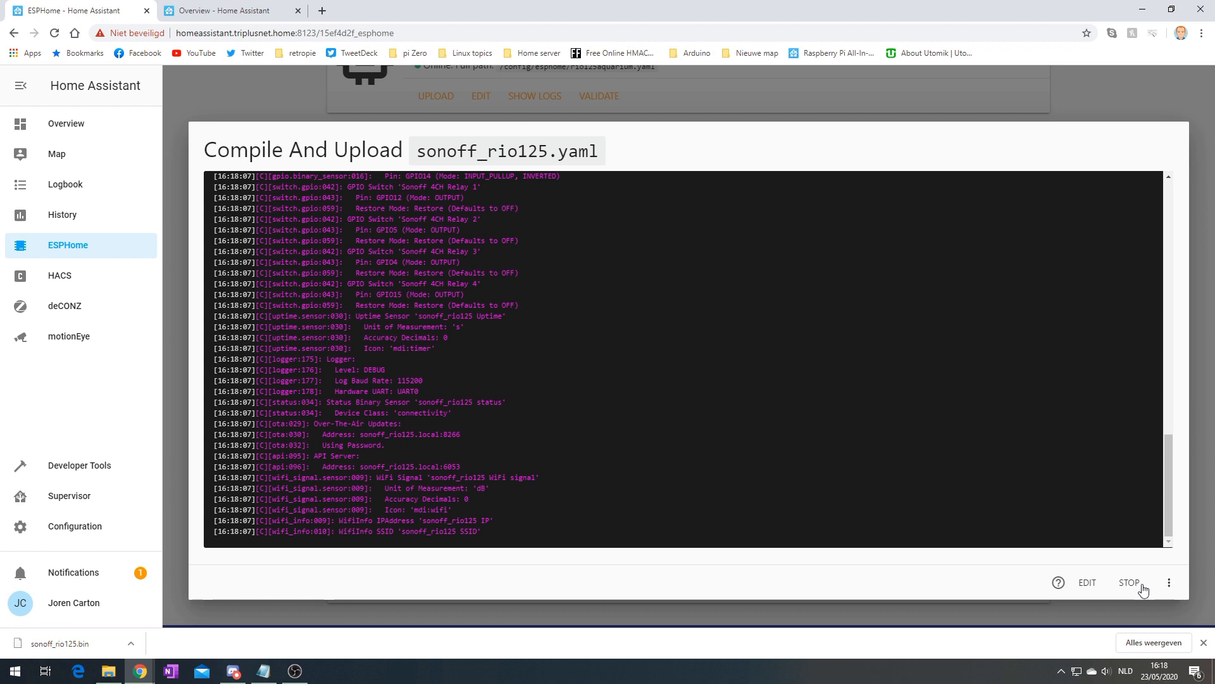
Follow the new-devices notification to the discovered ESPHome devices
{"action": "left_click", "coordinate": [266, 8]}
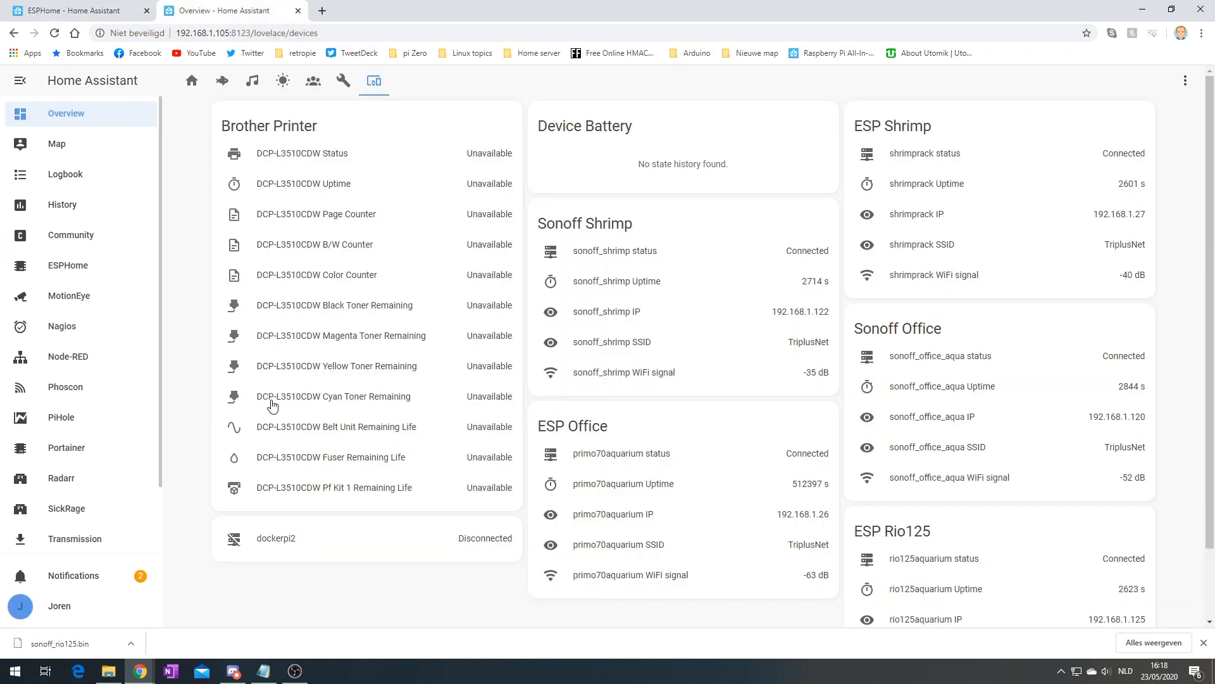
{"action": "scroll", "coordinate": [399, 415], "scroll_direction": "down", "scroll_amount": 1}
{"action": "left_click", "coordinate": [95, 578]}
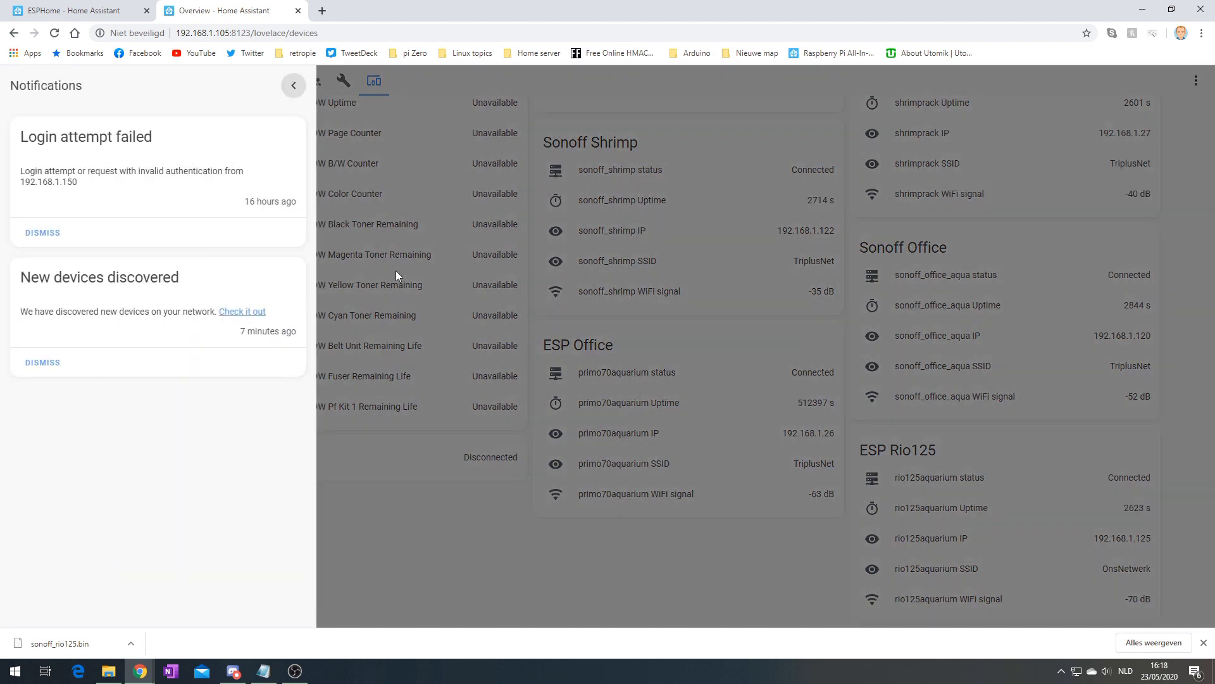
{"action": "left_click", "coordinate": [253, 312]}
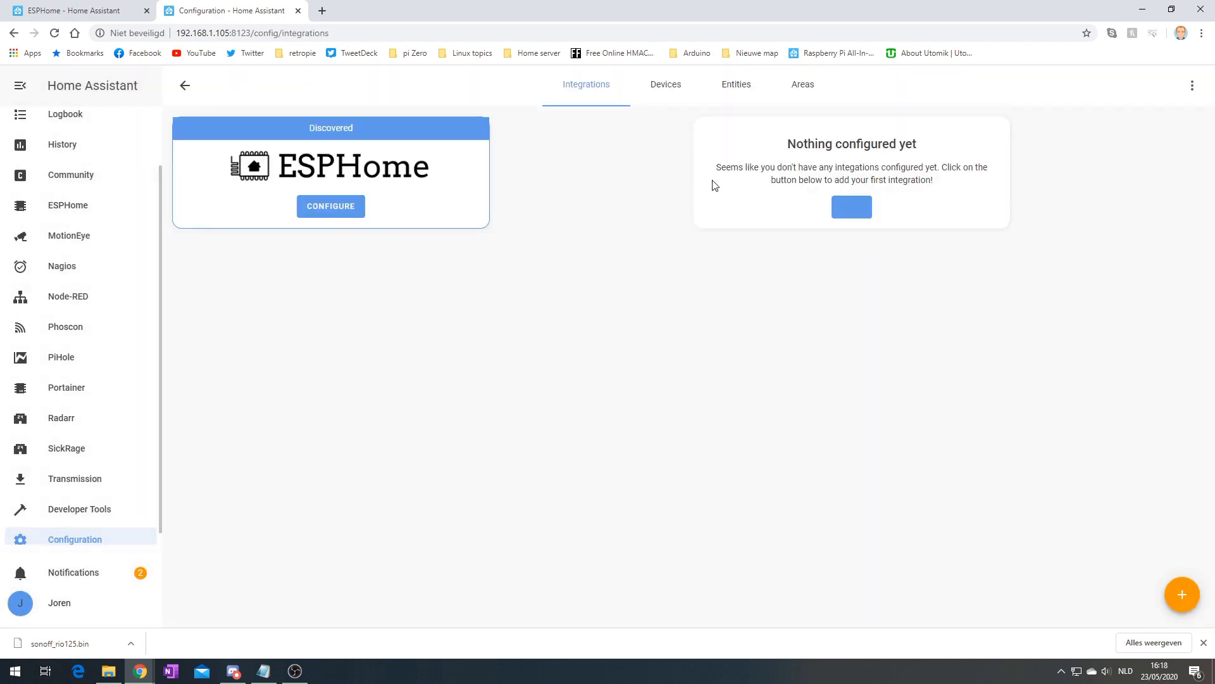
{"action": "left_click", "coordinate": [331, 211]}
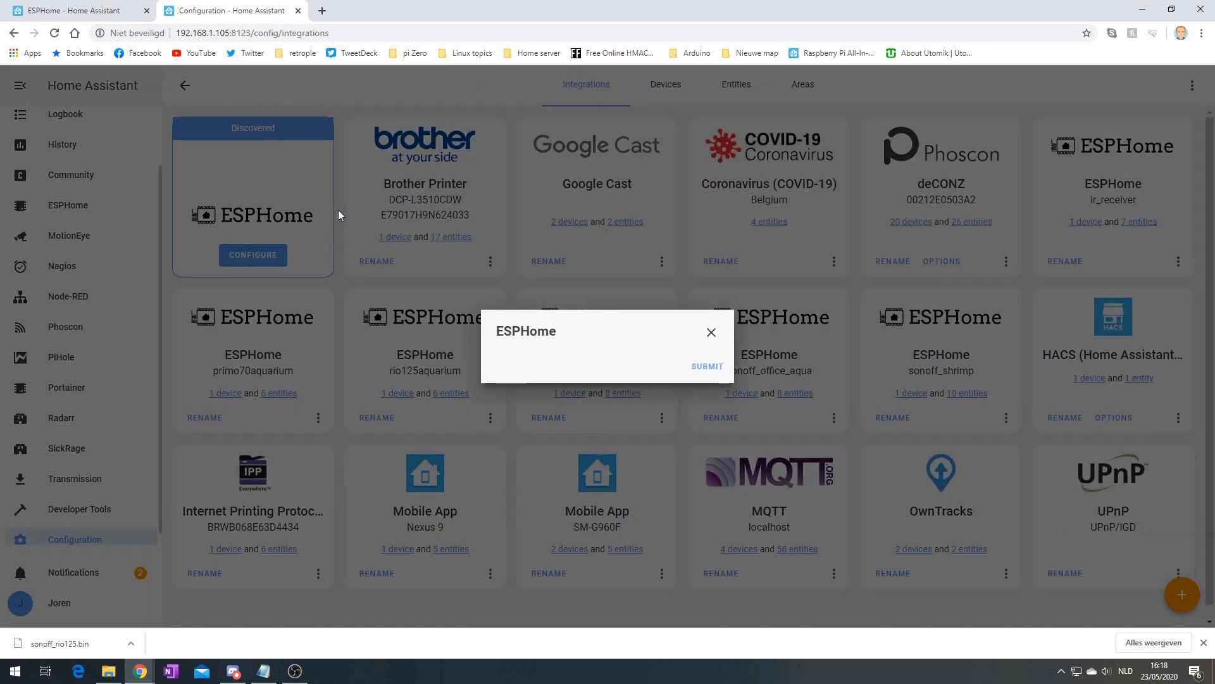
{"action": "left_click", "coordinate": [712, 333]}
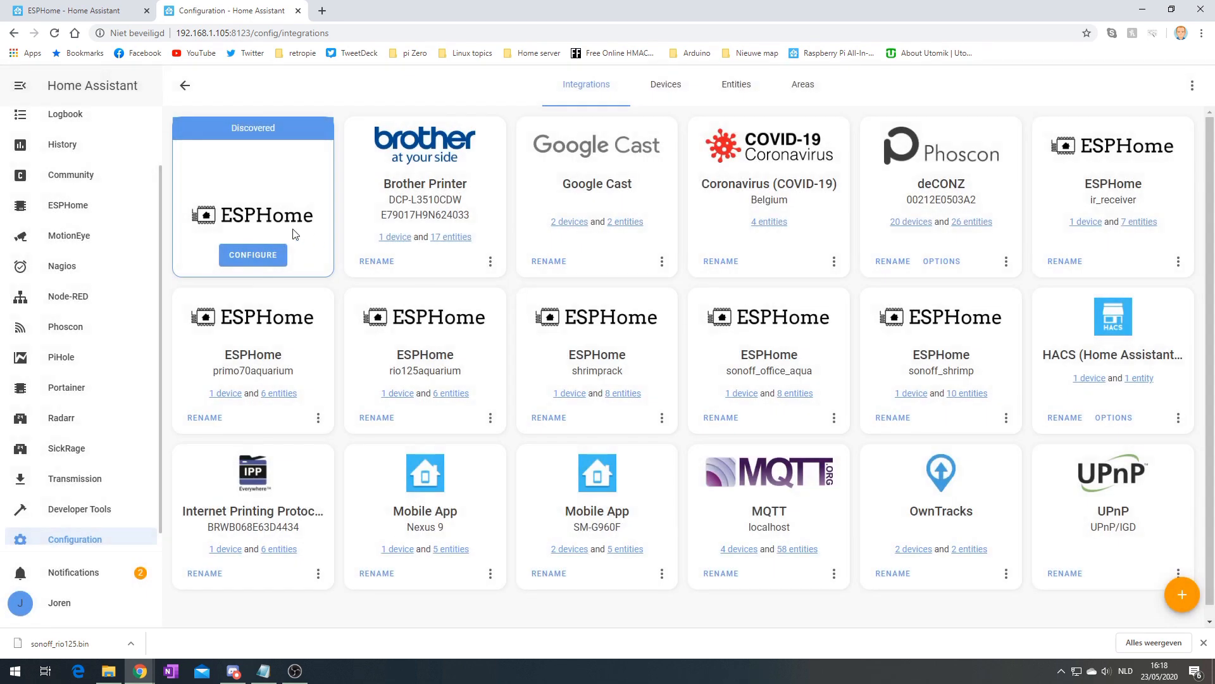
{"action": "scroll", "coordinate": [337, 269], "scroll_direction": "down", "scroll_amount": 1}
{"action": "scroll", "coordinate": [333, 298], "scroll_direction": "up", "scroll_amount": 1}
Add the discovered sonoff_rio125 node, confirming host and port and entering its API password
{"action": "left_click", "coordinate": [248, 258]}
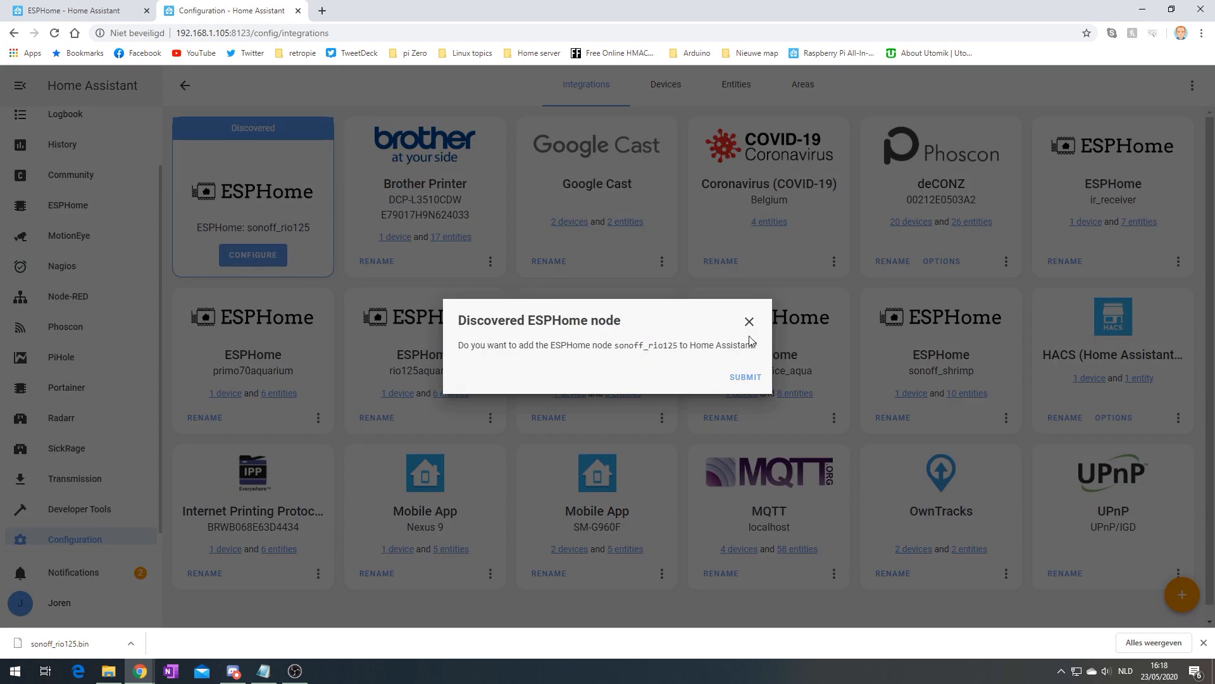
{"action": "left_click", "coordinate": [747, 377]}
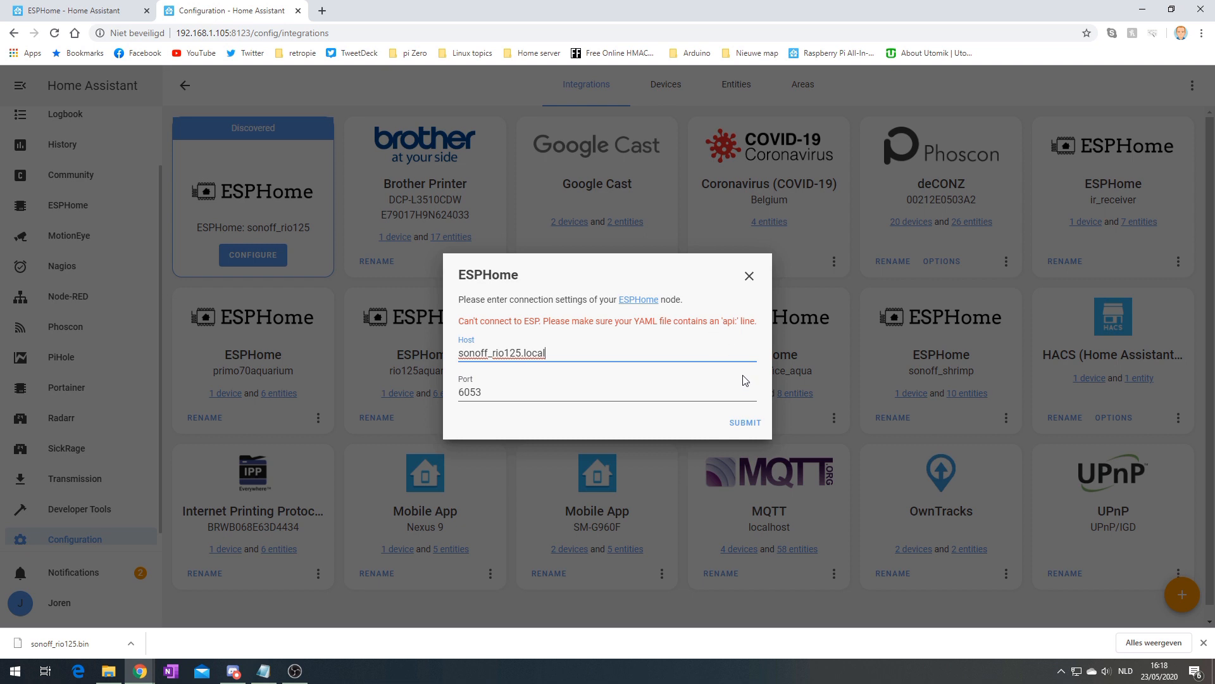
{"action": "left_click", "coordinate": [745, 423]}
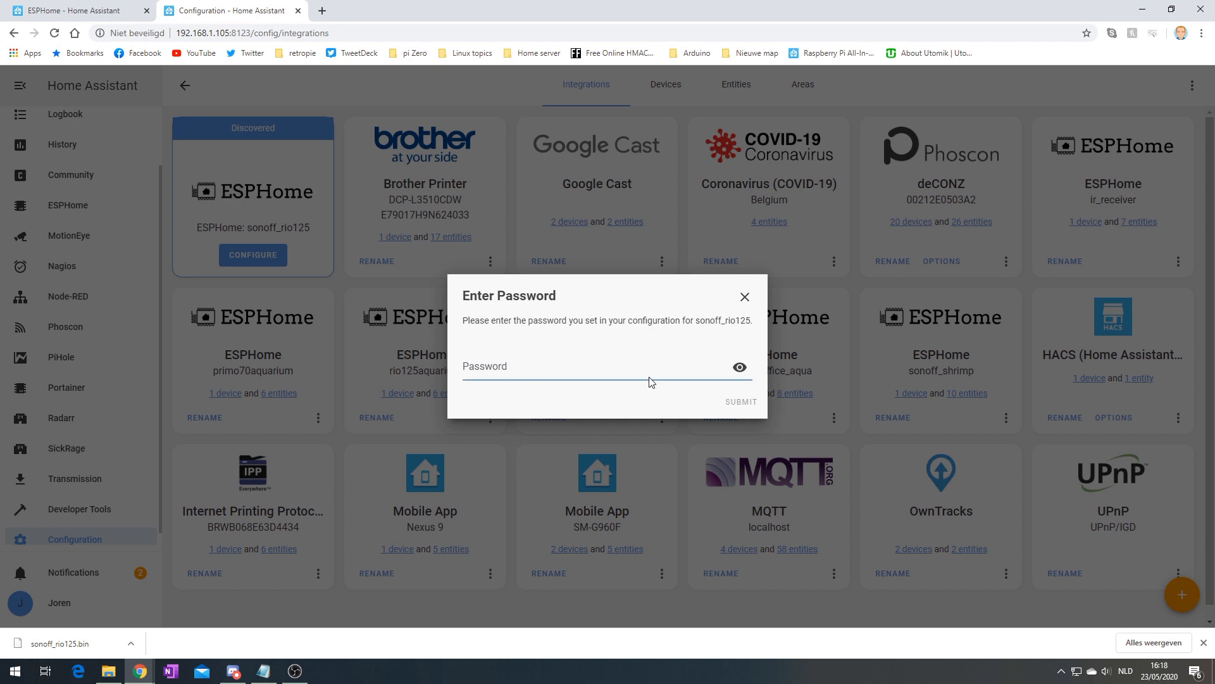
{"action": "type", "text": "••••••••"}
{"action": "left_click", "coordinate": [741, 402]}
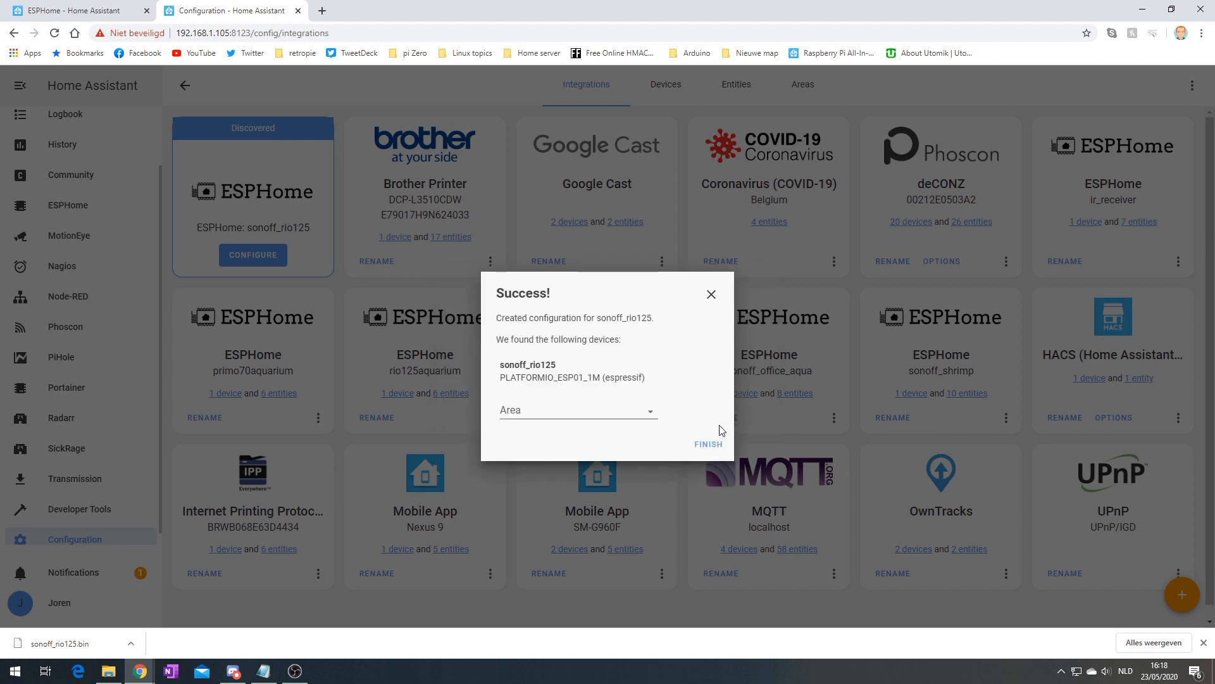
Assign the device to the Livingroom area and finish setup
{"action": "left_click", "coordinate": [649, 420]}
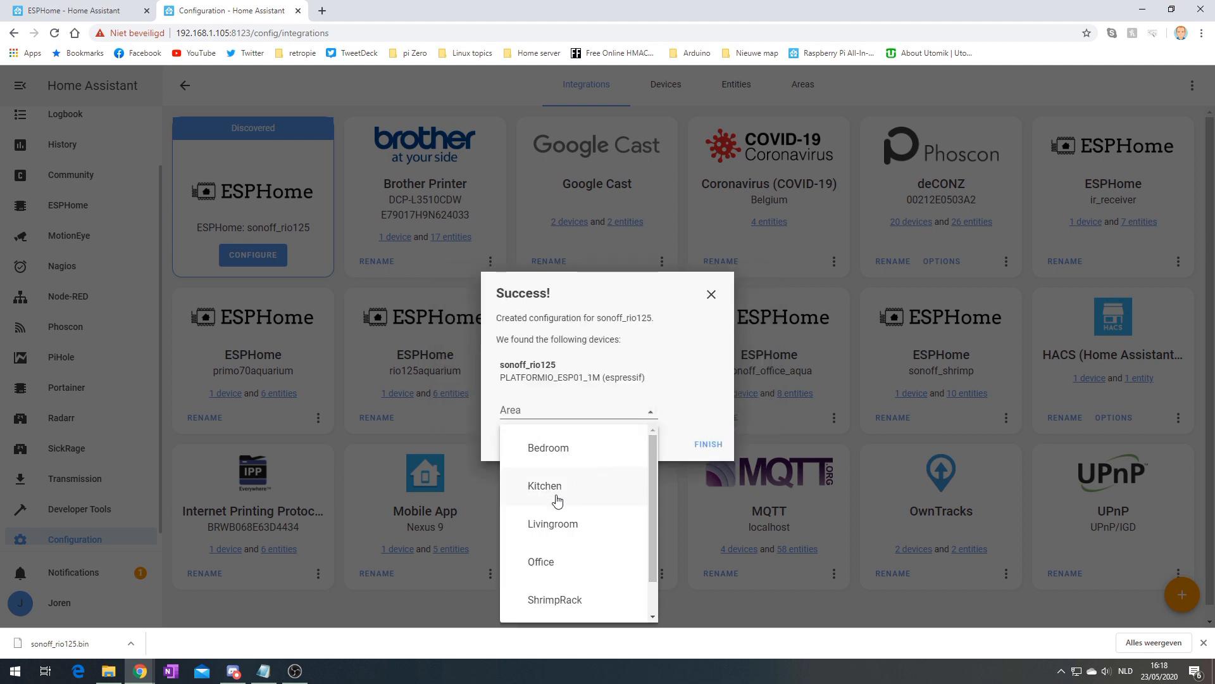
{"action": "left_click", "coordinate": [578, 524]}
{"action": "left_click", "coordinate": [709, 425]}
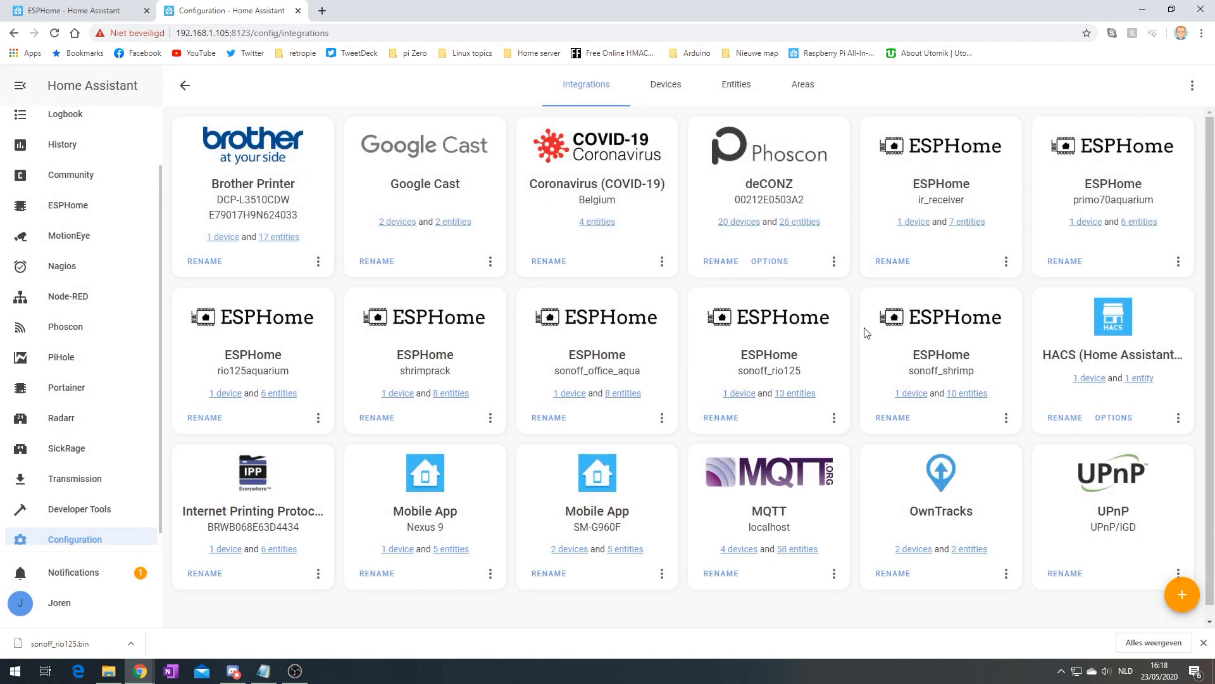
Browse the entity lists of rio125aquarium and the new sonoff_rio125 device
{"action": "left_click", "coordinate": [277, 394]}
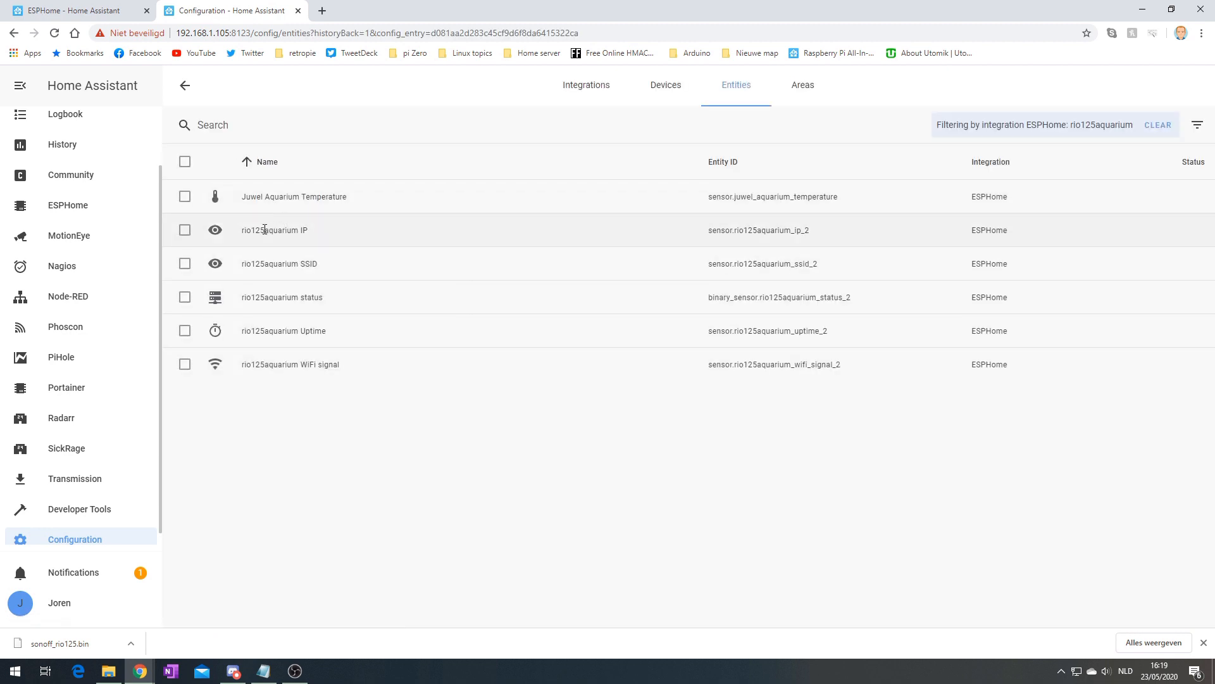
{"action": "left_click", "coordinate": [185, 85]}
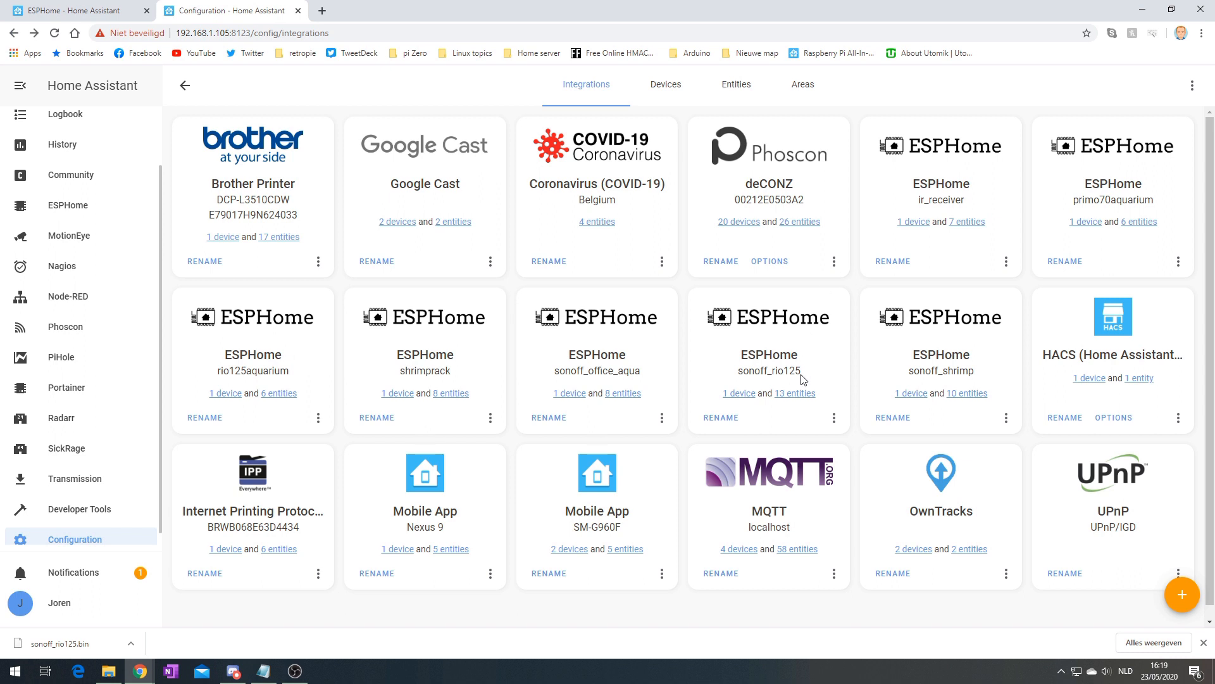
{"action": "left_click", "coordinate": [788, 394]}
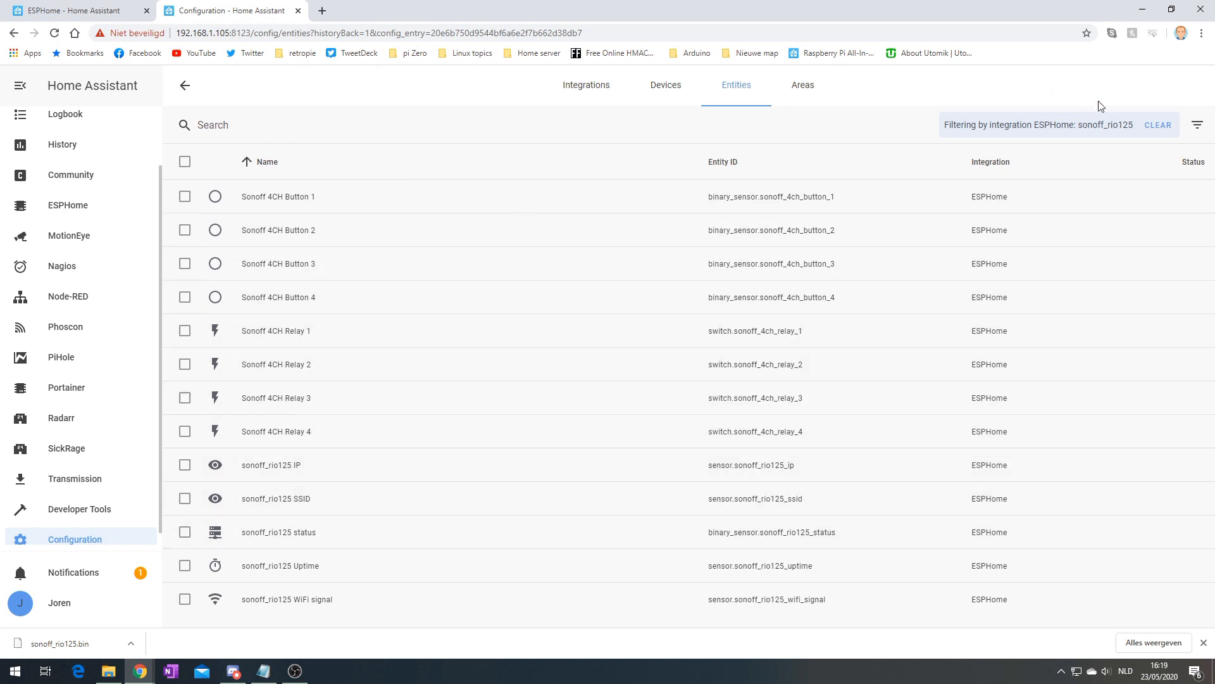
Inspect the sonoff_rio125 SSID and status entity settings, then go to Developer Tools
{"action": "left_click", "coordinate": [216, 501]}
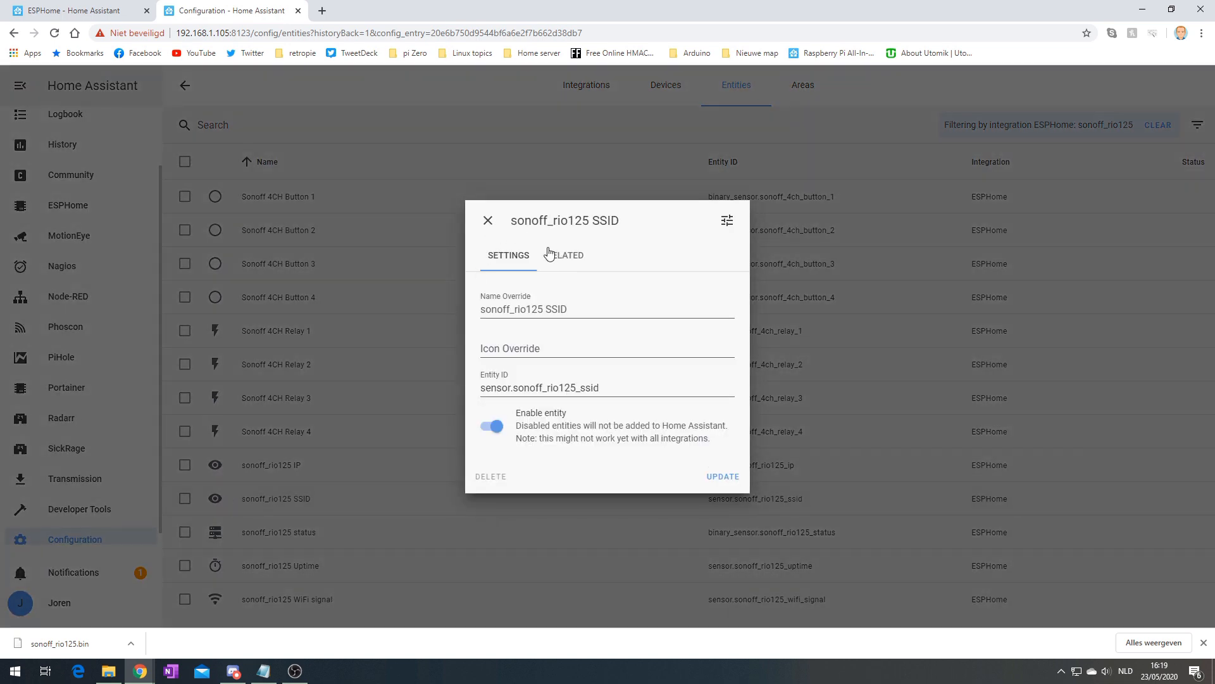
{"action": "left_click", "coordinate": [493, 226]}
{"action": "left_click", "coordinate": [955, 532]}
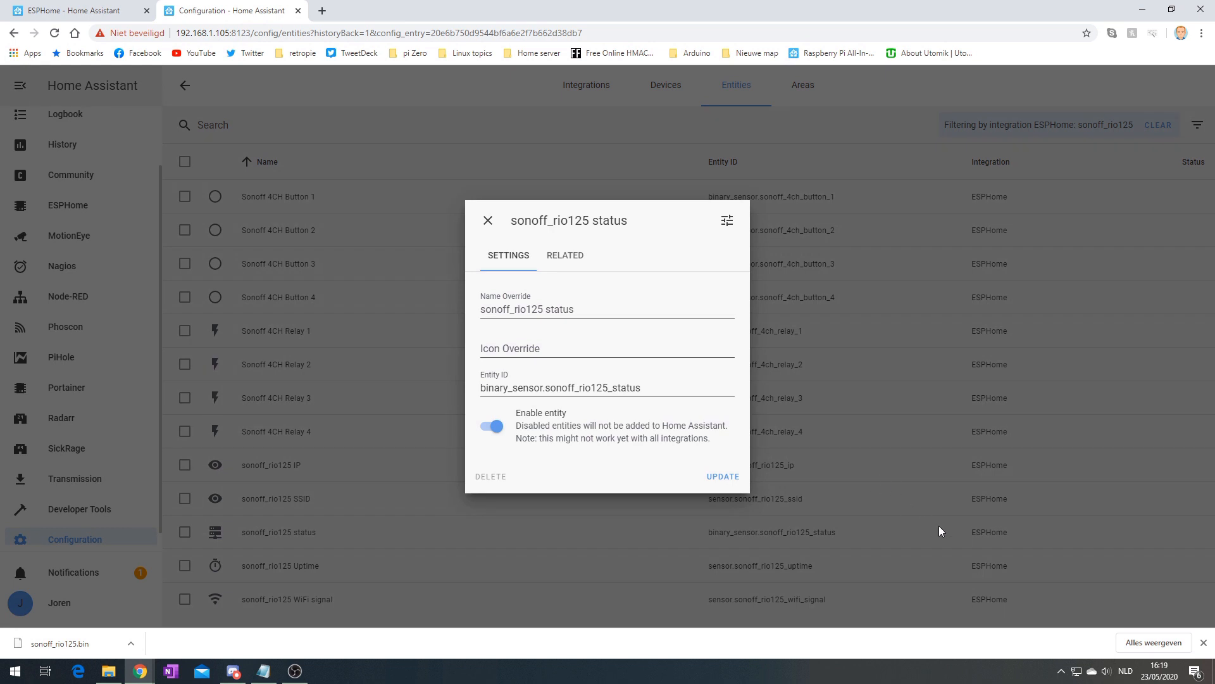
{"action": "left_click", "coordinate": [940, 530]}
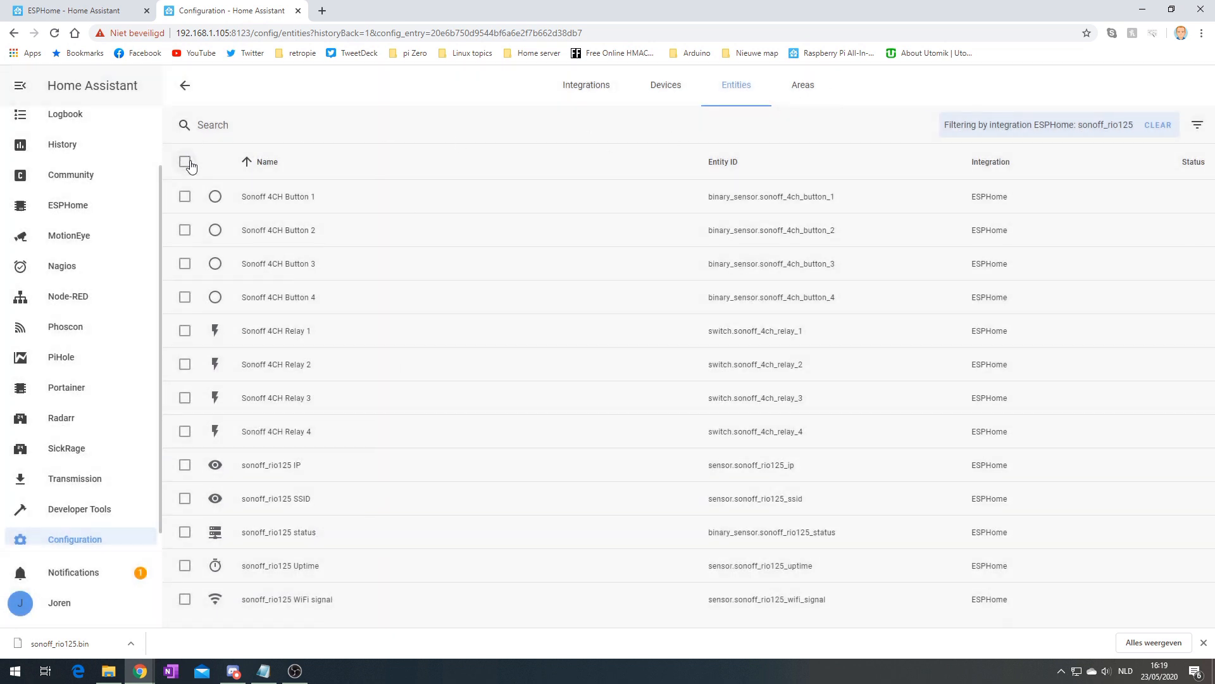
{"action": "scroll", "coordinate": [89, 516], "scroll_direction": "up", "scroll_amount": 1}
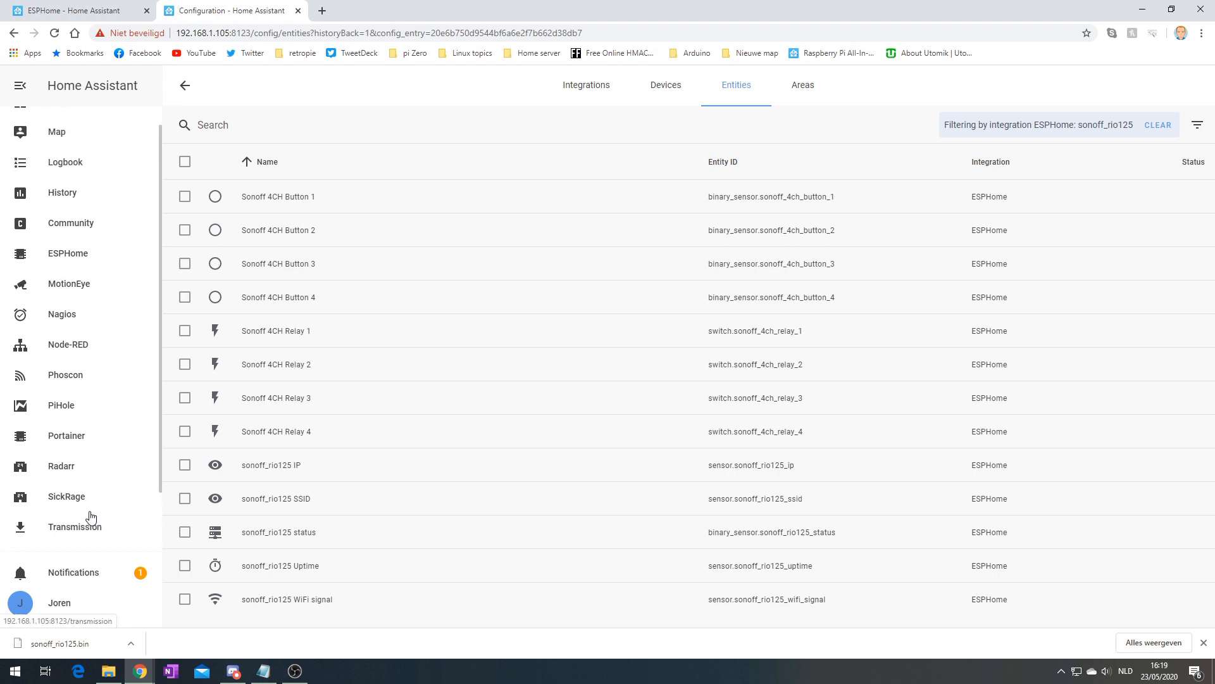
{"action": "scroll", "coordinate": [82, 507], "scroll_direction": "down", "scroll_amount": 1}
{"action": "left_click", "coordinate": [73, 496]}
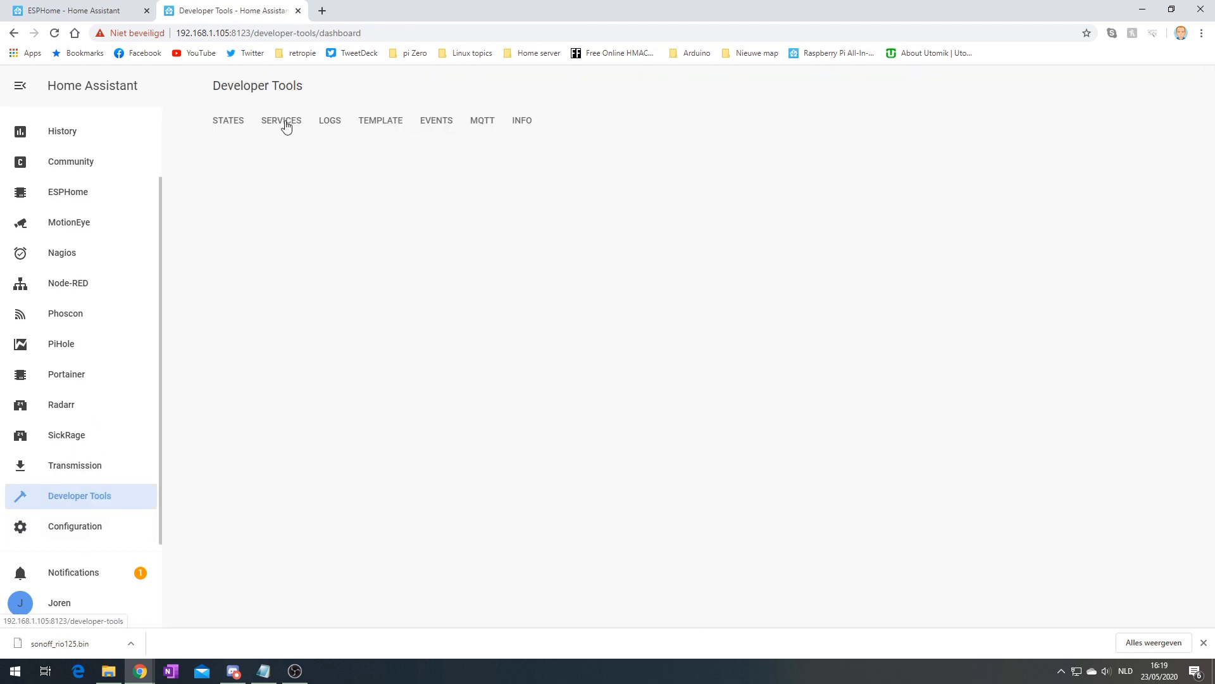
Show the entity States list filtered on 'sonoff_4'
{"action": "left_click", "coordinate": [283, 122]}
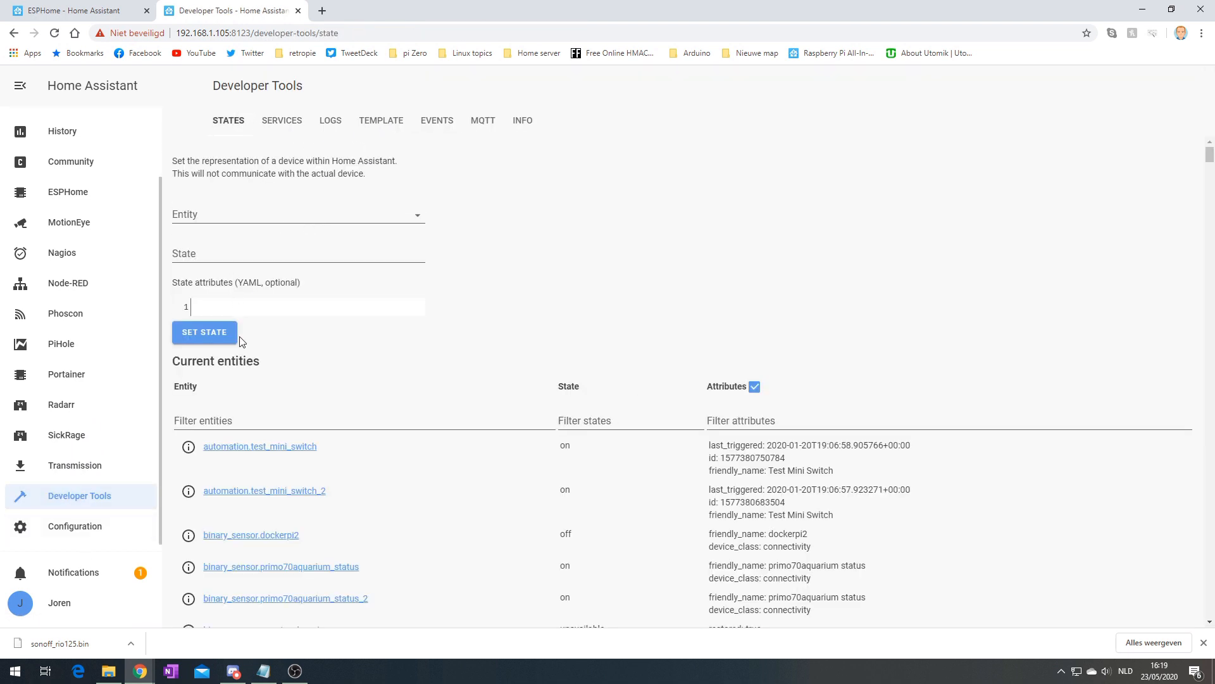
{"action": "left_click", "coordinate": [223, 421]}
{"action": "type", "text": "sonoff_"}
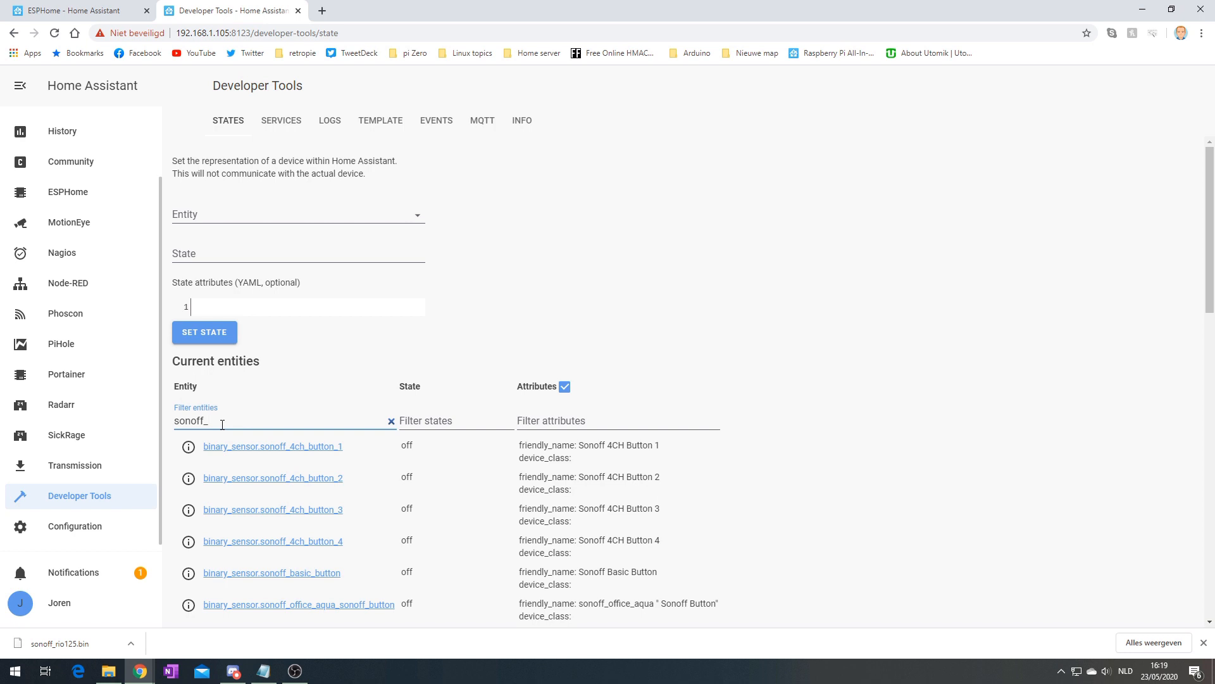
{"action": "type", "text": "4ch"}
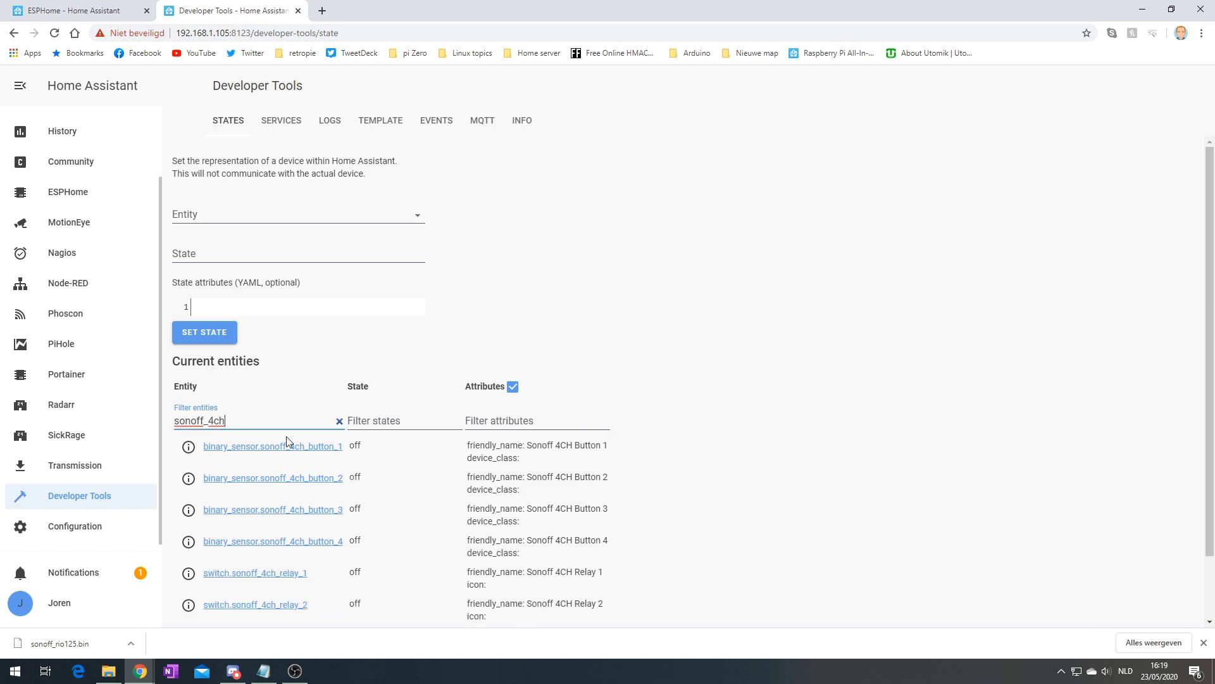
{"action": "scroll", "coordinate": [437, 530], "scroll_direction": "down", "scroll_amount": 2}
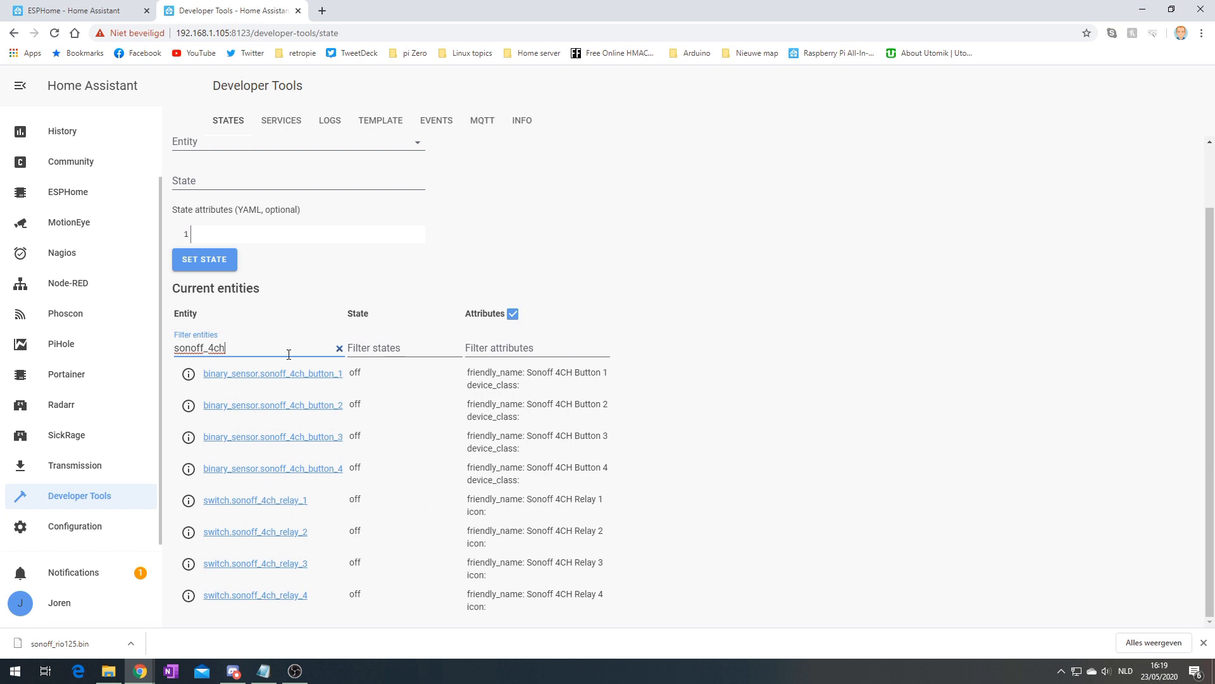
Filter on the sonoff_rio125 device and check its reported IP address and uptime
{"action": "key", "text": "BackSpace"}
{"action": "key", "text": "BackSpace"}
{"action": "key", "text": "BackSpace"}
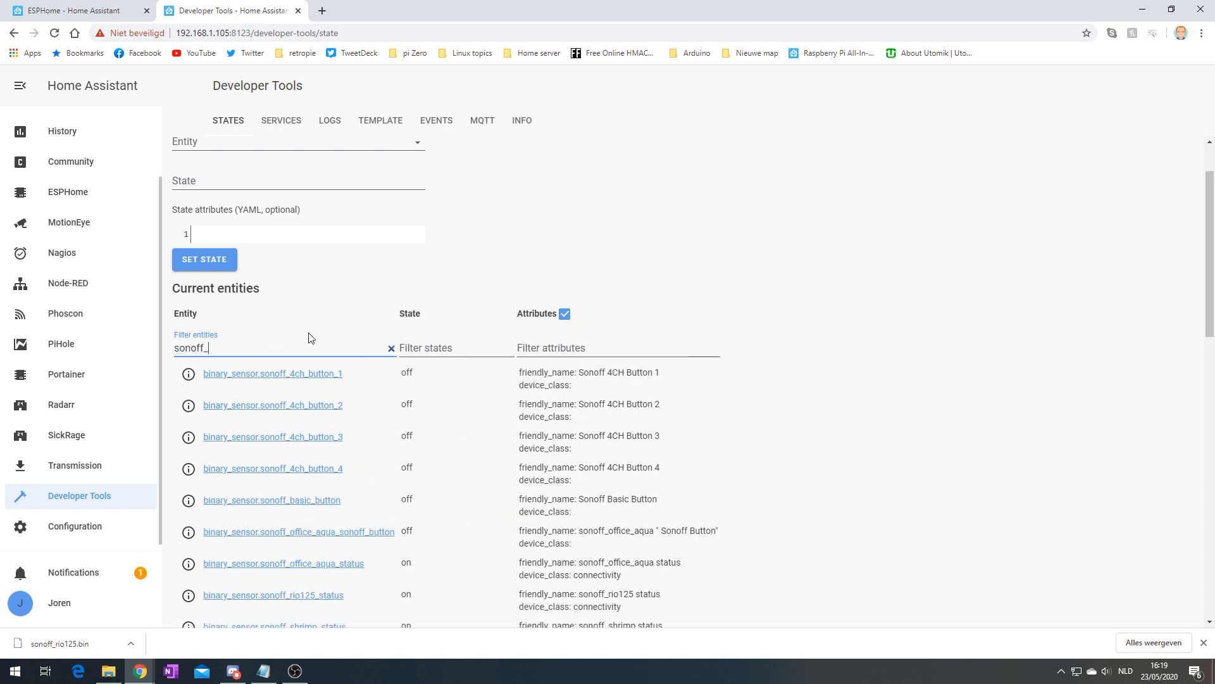
{"action": "key", "text": "BackSpace"}
{"action": "key", "text": "BackSpace"}
{"action": "type", "text": "f_rio125"}
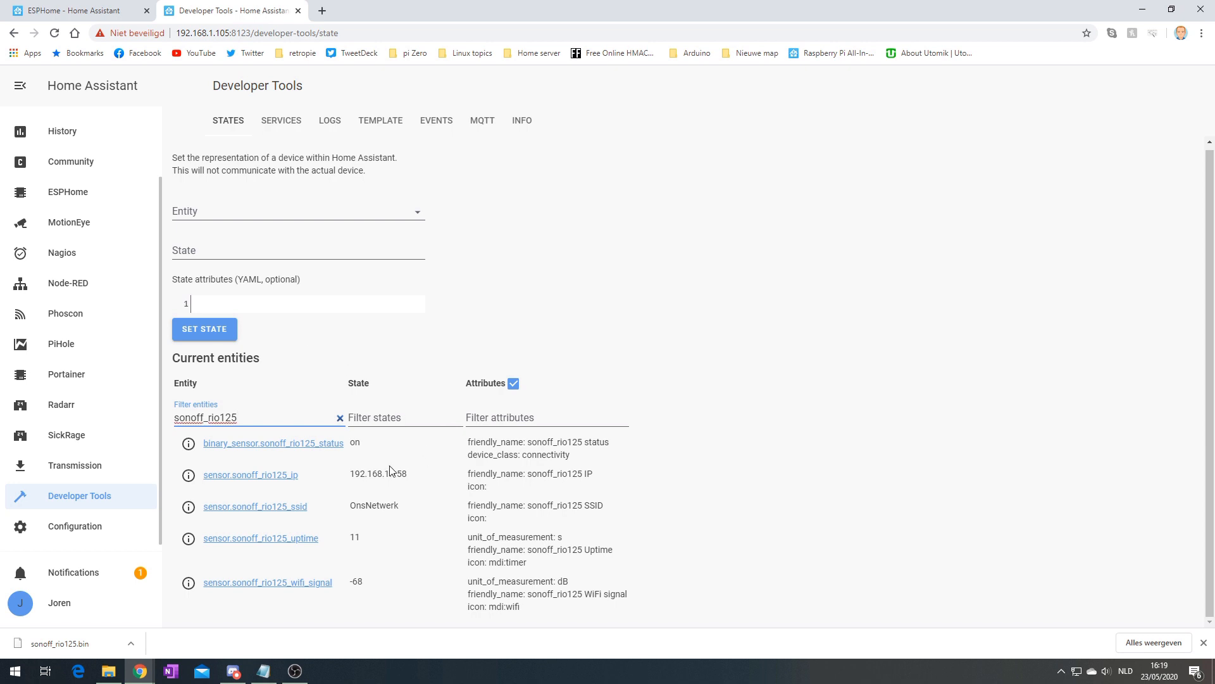
{"action": "left_click_drag", "start_coordinate": [420, 477], "coordinate": [352, 473]}
{"action": "left_click_drag", "start_coordinate": [367, 537], "coordinate": [345, 539]}
Change the filter to 'sonoff_4ch' to list only the buttons and relays
{"action": "left_click_drag", "start_coordinate": [255, 419], "coordinate": [222, 419]}
{"action": "key", "text": "BackSpace"}
{"action": "key", "text": "BackSpace"}
{"action": "key", "text": "BackSpace"}
{"action": "key", "text": "BackSpace"}
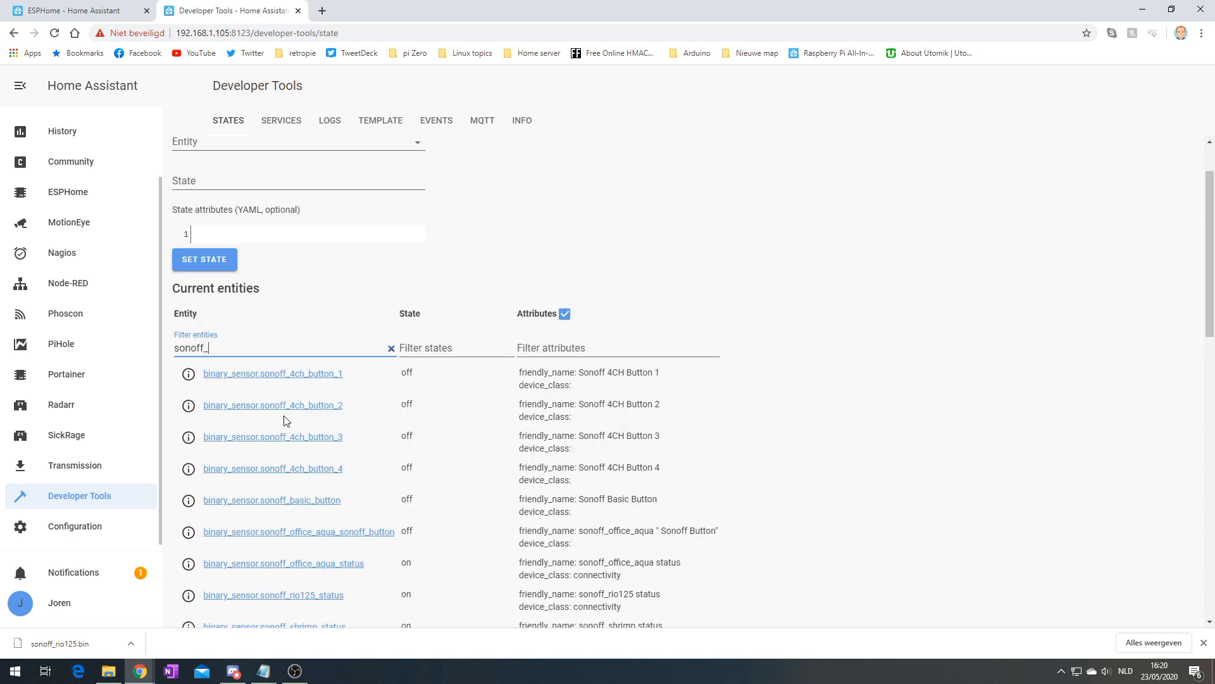
{"action": "type", "text": "4ch"}
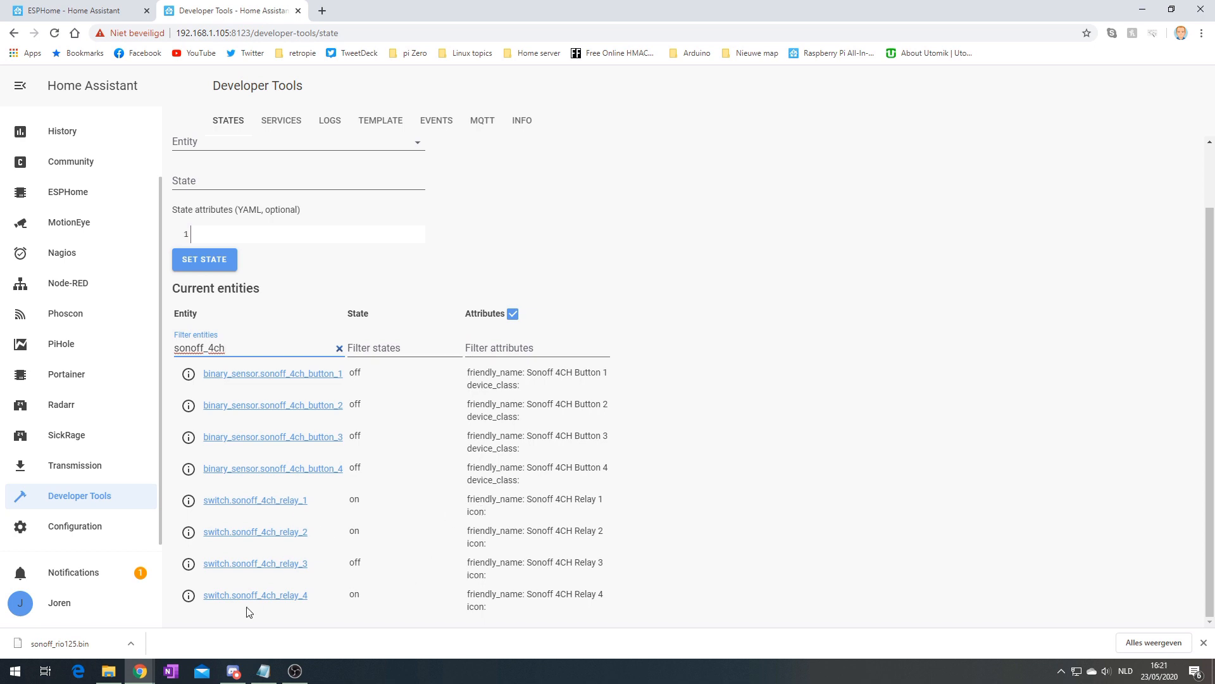
Review the on/off history of relays 4, 2 and 1
{"action": "left_click", "coordinate": [218, 601]}
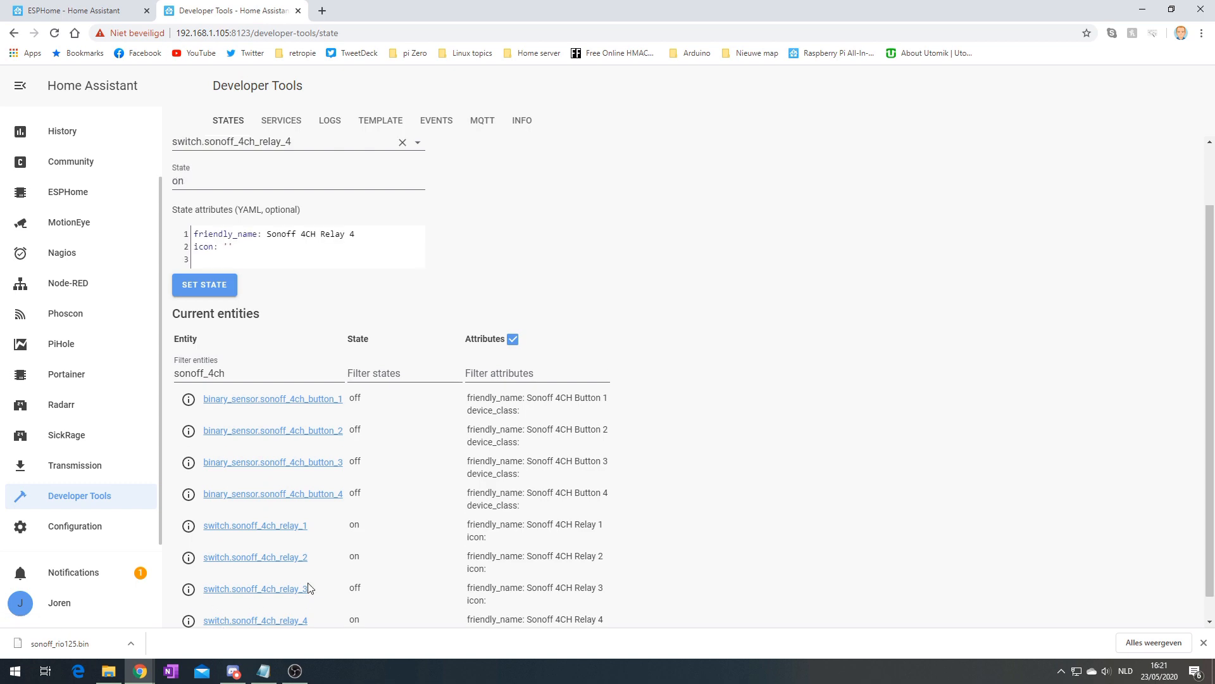
{"action": "scroll", "coordinate": [235, 598], "scroll_direction": "down", "scroll_amount": 1}
{"action": "left_click", "coordinate": [188, 595]}
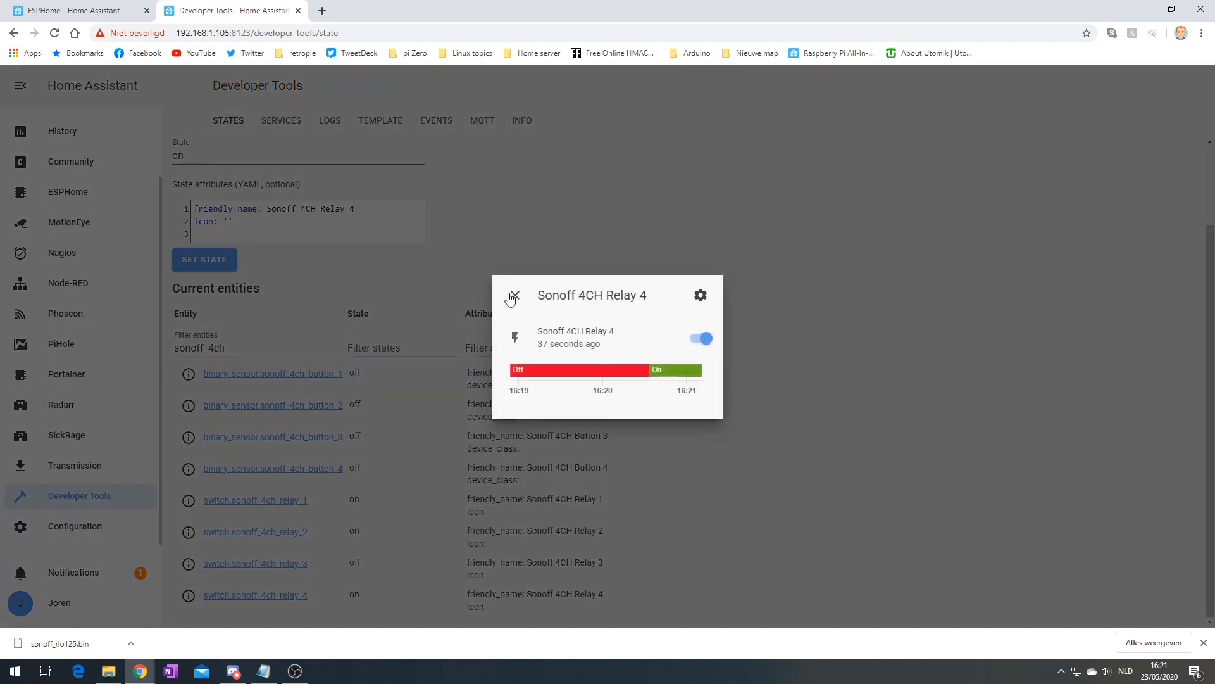
{"action": "left_click", "coordinate": [512, 295]}
{"action": "left_click", "coordinate": [188, 532]}
{"action": "left_click", "coordinate": [513, 295]}
{"action": "left_click", "coordinate": [188, 500]}
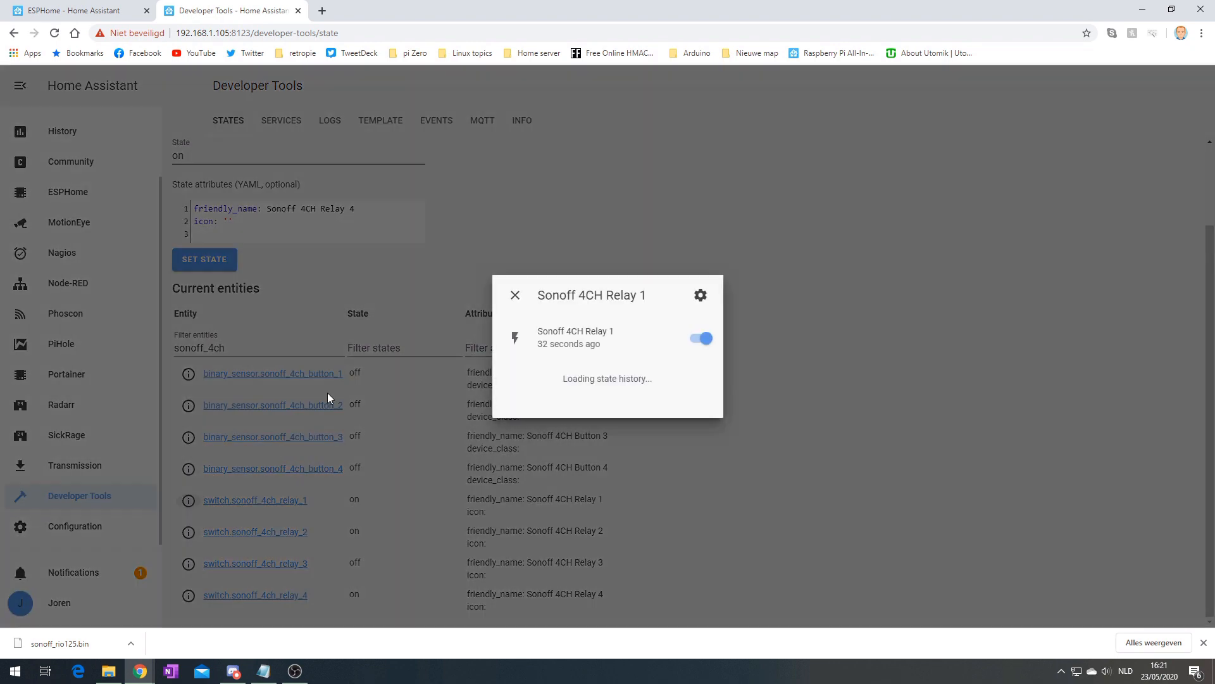
{"action": "left_click", "coordinate": [515, 295]}
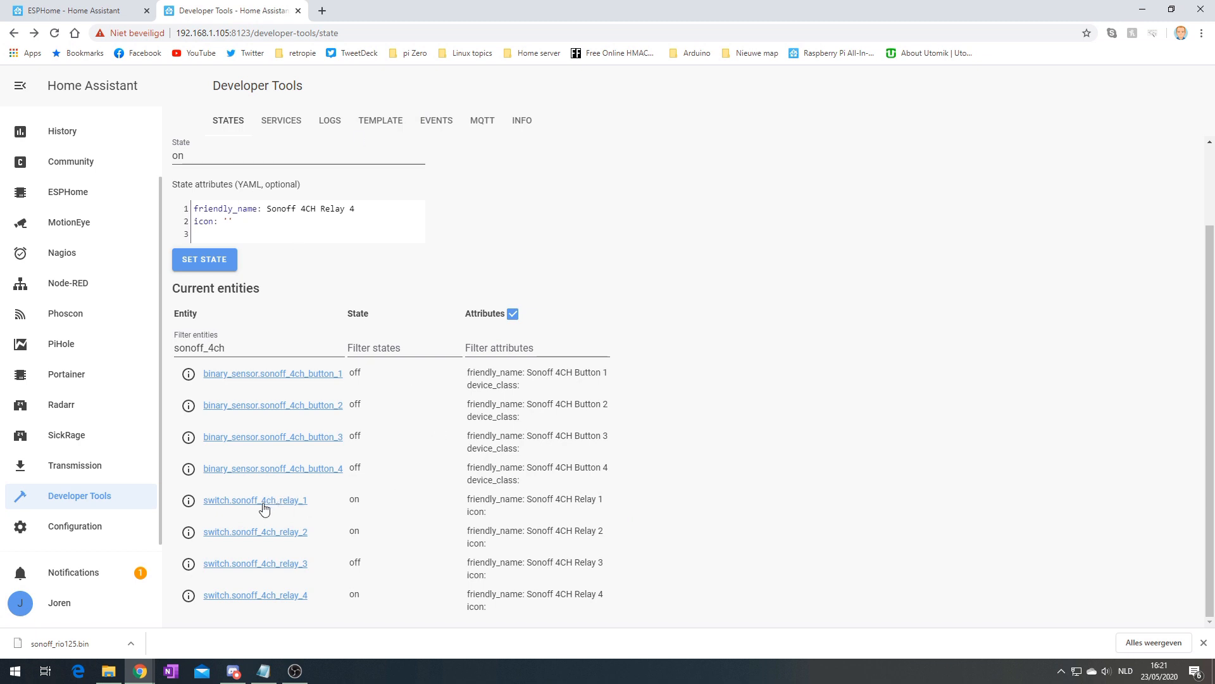
Change the entity filter to 'rio2' and return to the ESPHome dashboard
{"action": "left_click_drag", "start_coordinate": [233, 348], "coordinate": [209, 348]}
{"action": "type", "text": "rio2"}
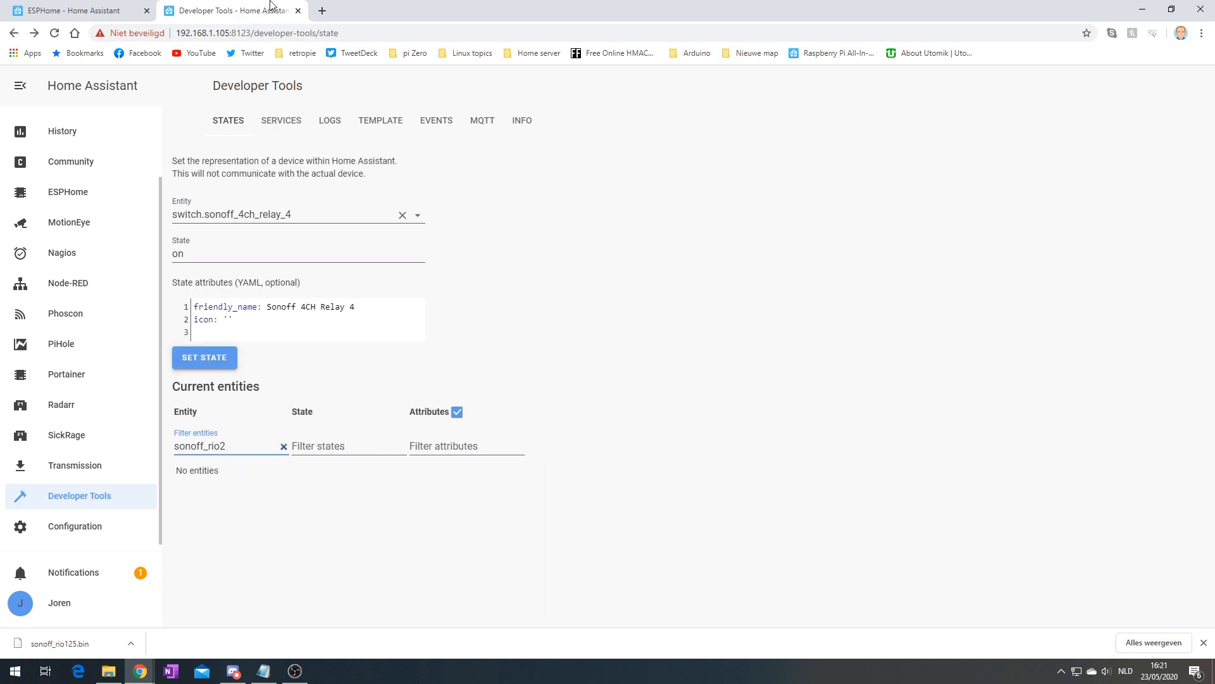
{"action": "left_click", "coordinate": [126, 11]}
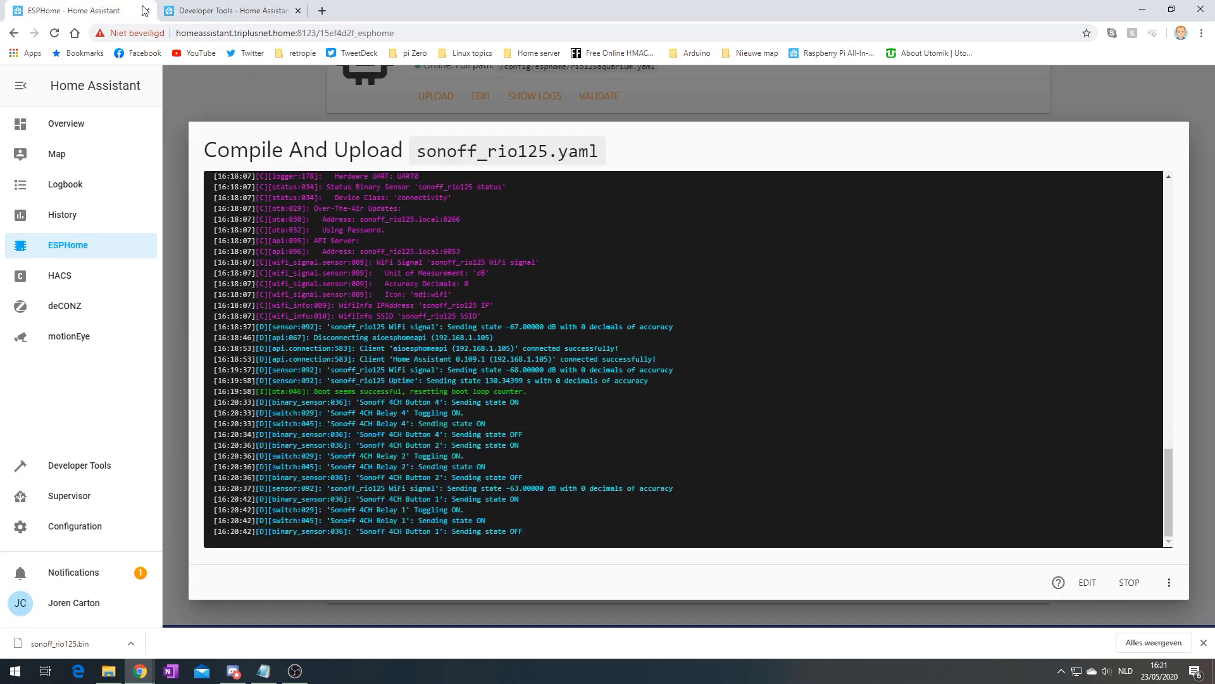
Stop the device log and reopen sonoff_rio125.yaml in the editor
{"action": "left_click", "coordinate": [1130, 582]}
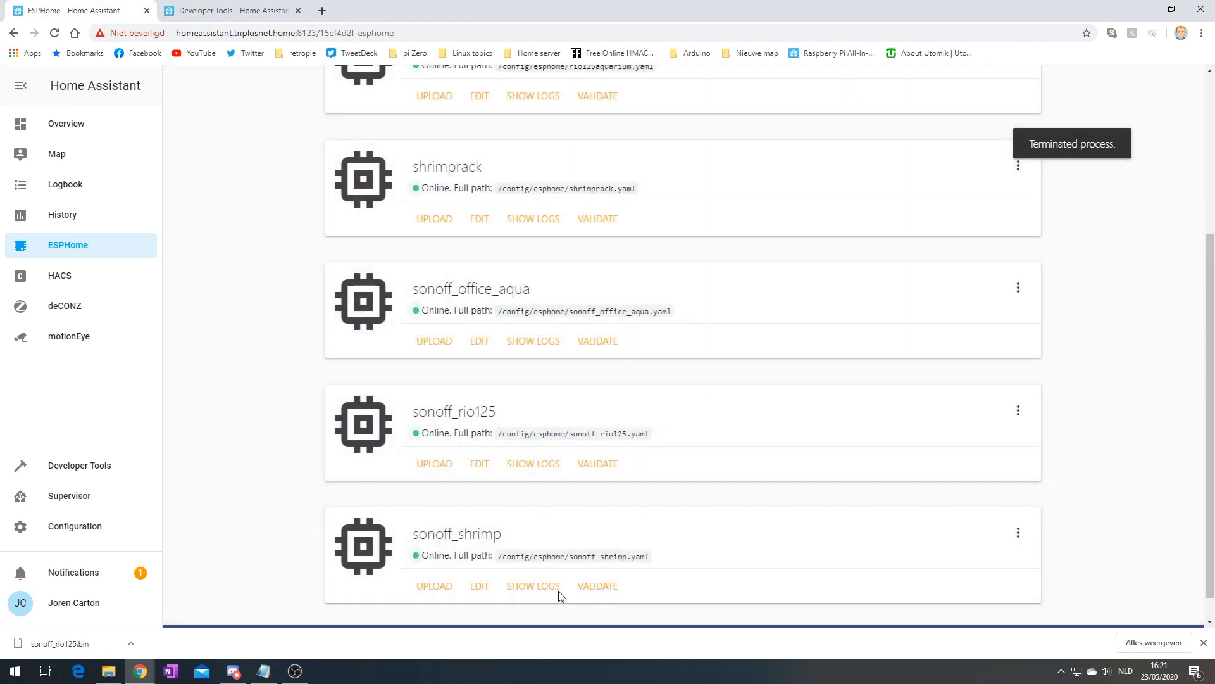
{"action": "left_click", "coordinate": [483, 466]}
{"action": "scroll", "coordinate": [323, 389], "scroll_direction": "down", "scroll_amount": 2}
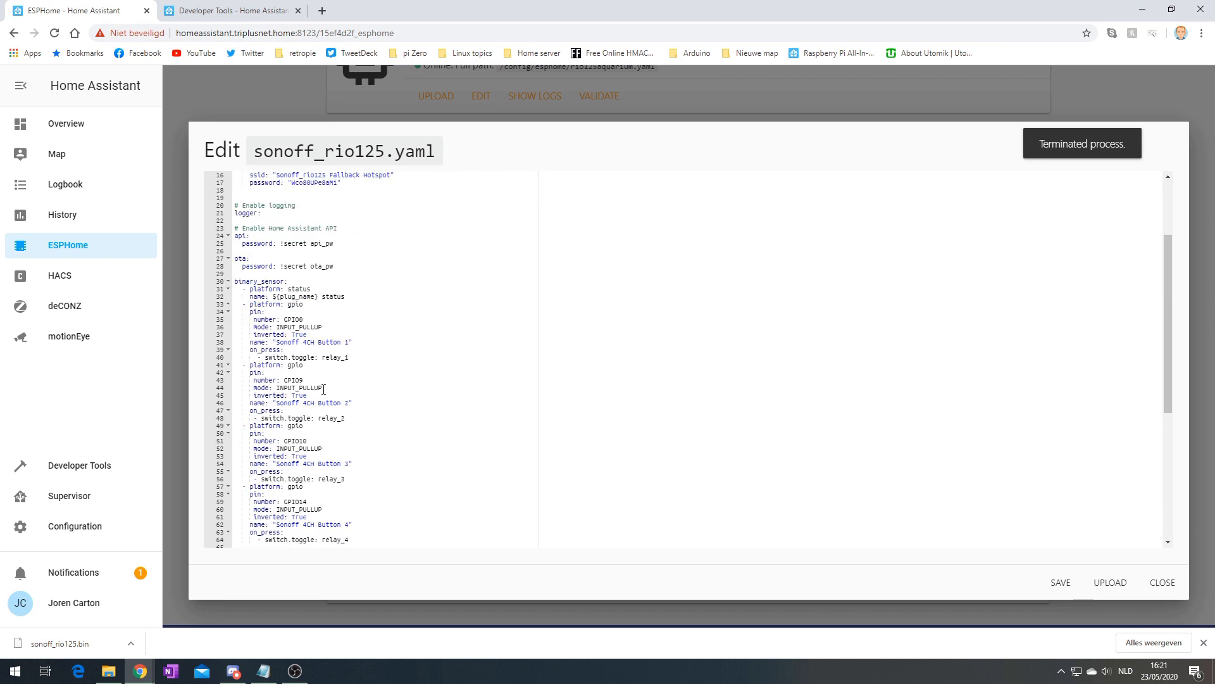
Highlight the plug_name substitution on line 32 and the word 'Sonoff' in Button 1's name
{"action": "left_click_drag", "start_coordinate": [274, 296], "coordinate": [319, 296]}
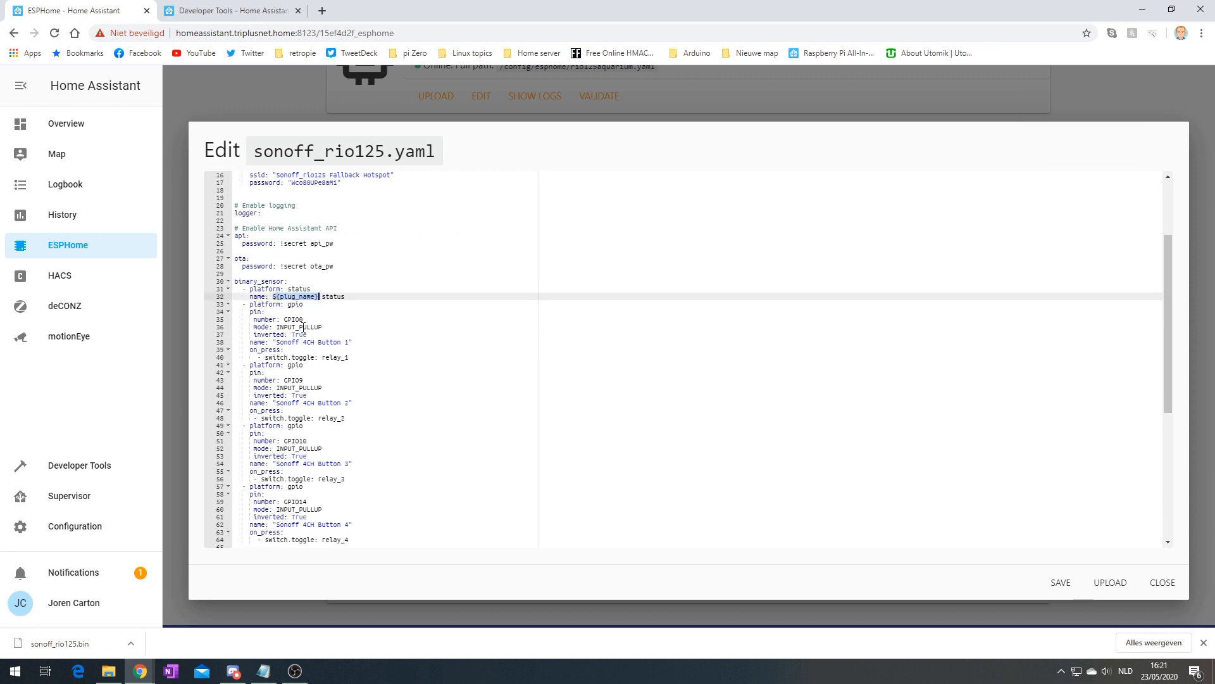
{"action": "double_click", "coordinate": [290, 341]}
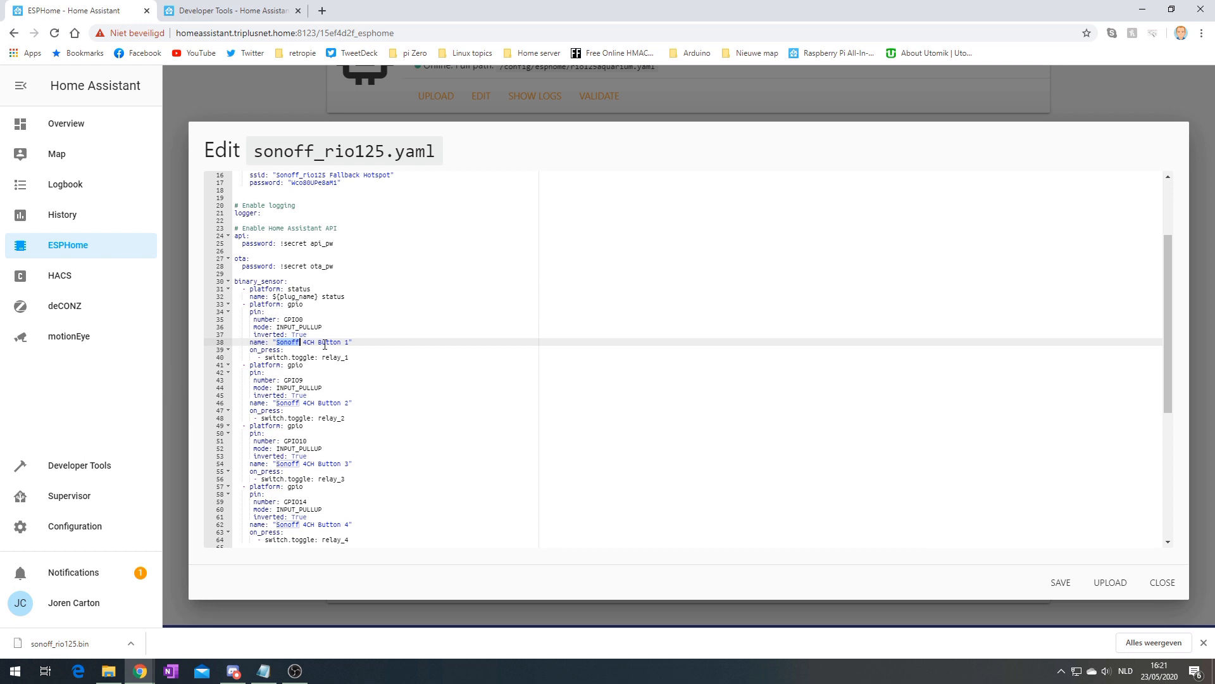
{"action": "double_click", "coordinate": [292, 298]}
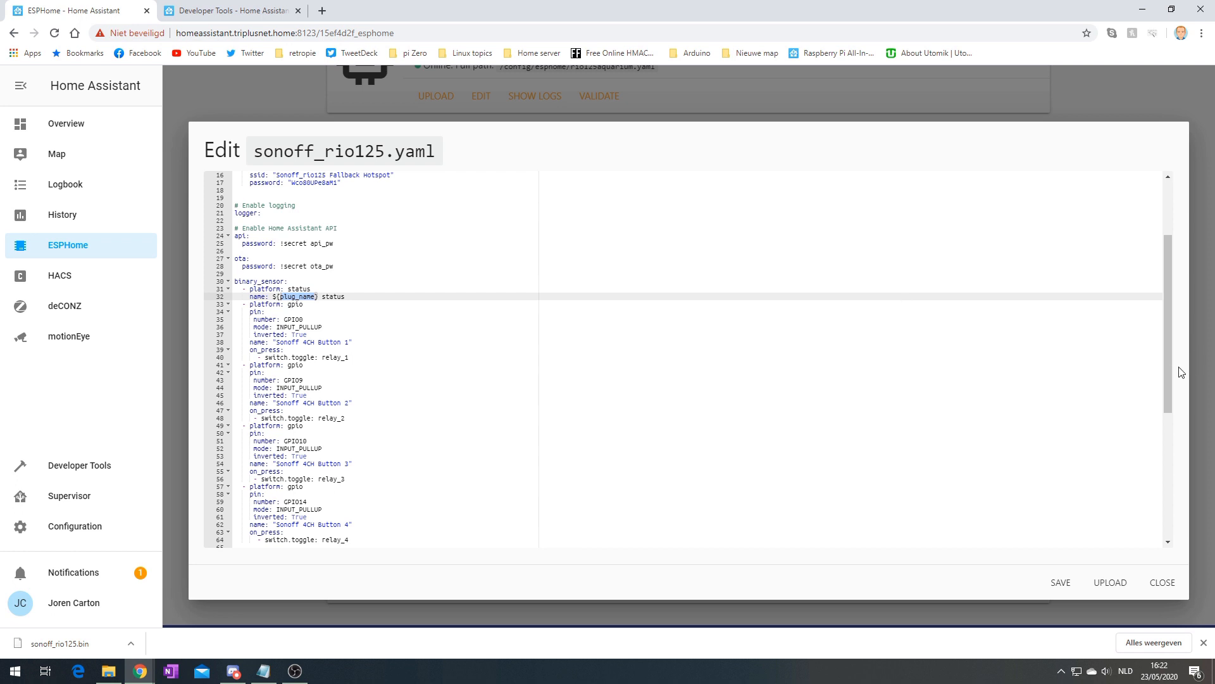
{"action": "left_click_drag", "start_coordinate": [1169, 410], "coordinate": [1114, 239]}
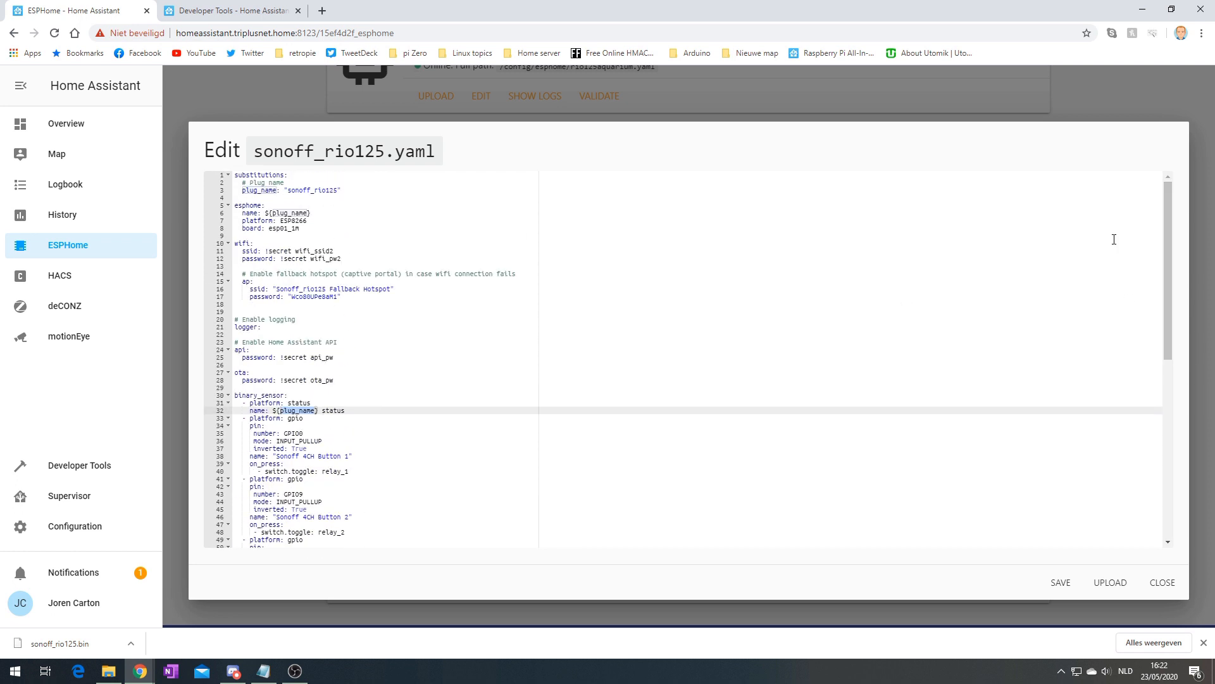